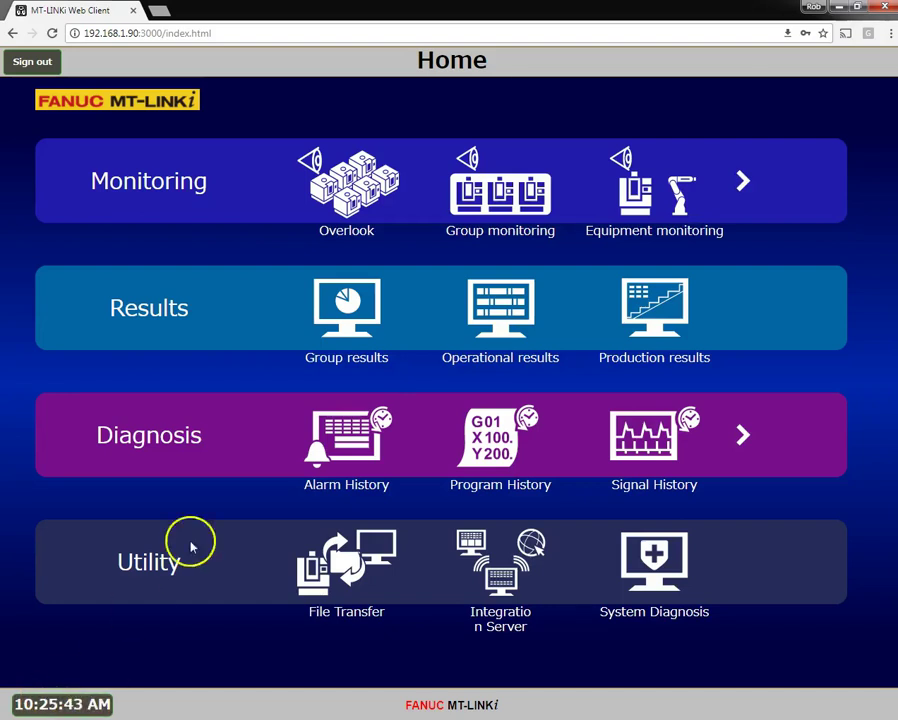
View the Alarm History and Program History pages under Diagnosis, returning to the home page after each.
{"action": "left_click", "coordinate": [341, 444]}
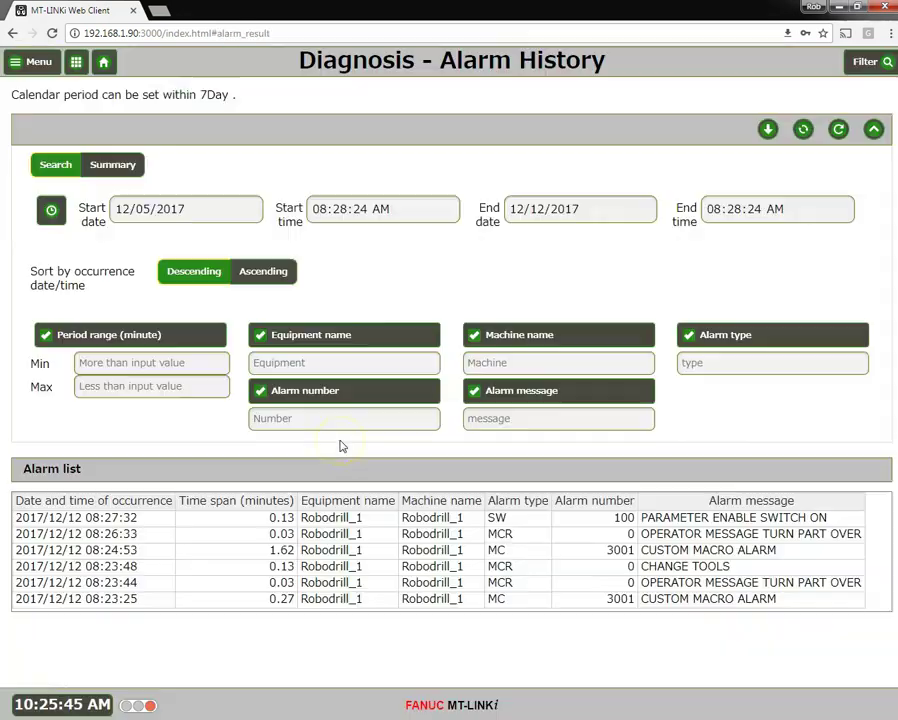
{"action": "left_click", "coordinate": [76, 72]}
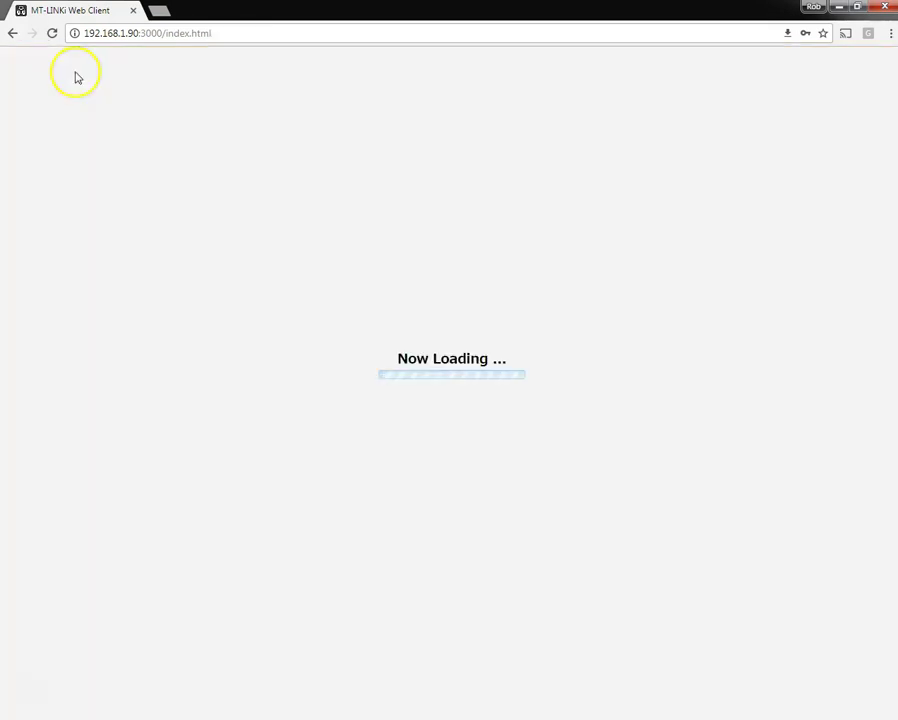
{"action": "left_click", "coordinate": [480, 424]}
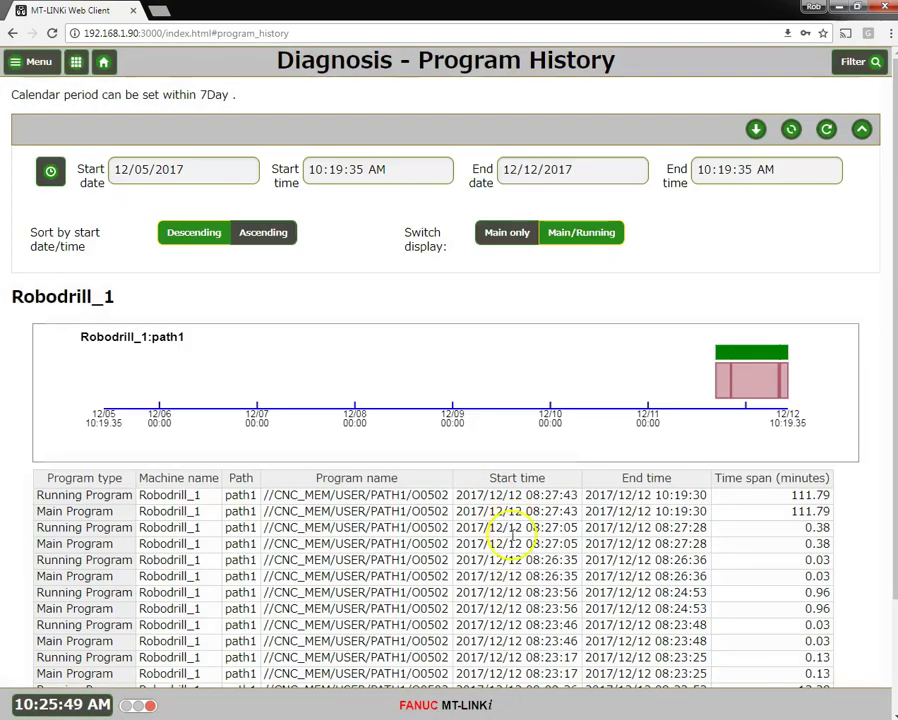
{"action": "left_click", "coordinate": [78, 61]}
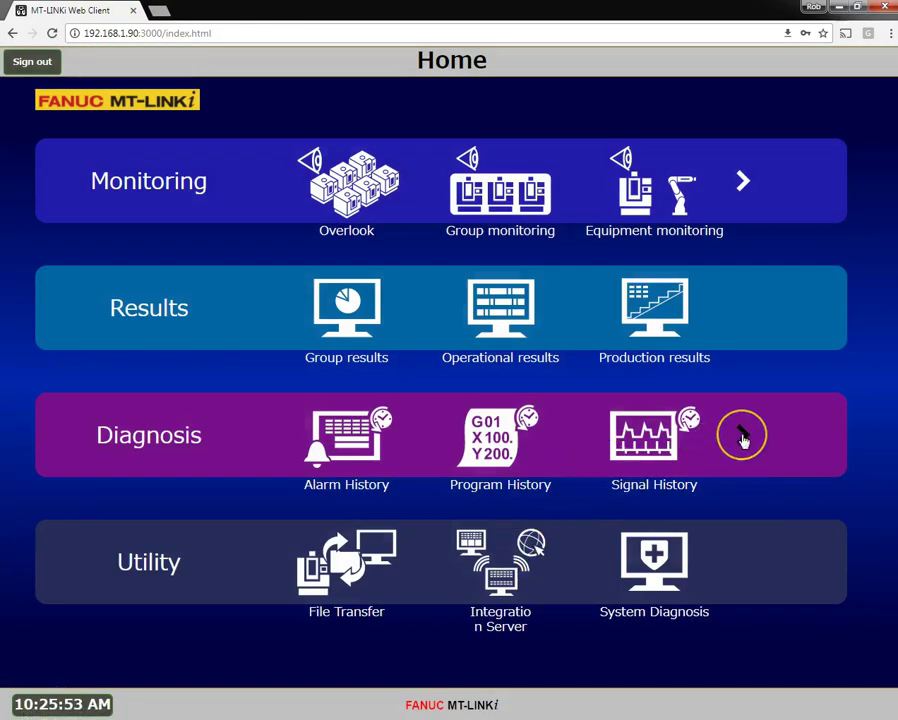
Download the Robodrill_1 program history from the Diagnosis section as a CSV file and open it in Excel.
{"action": "left_click", "coordinate": [742, 436]}
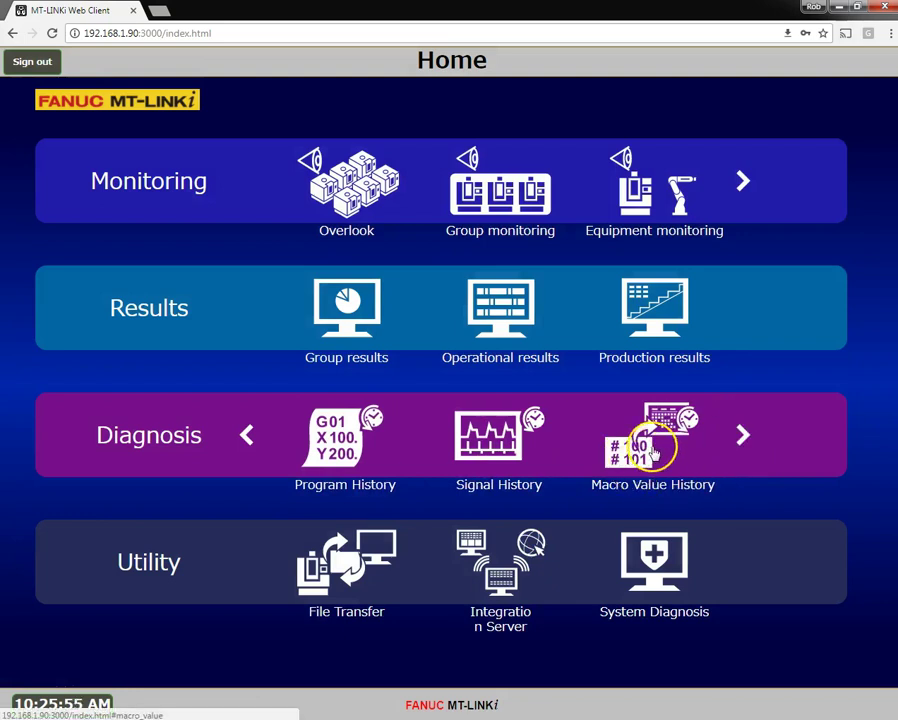
{"action": "left_click", "coordinate": [246, 441]}
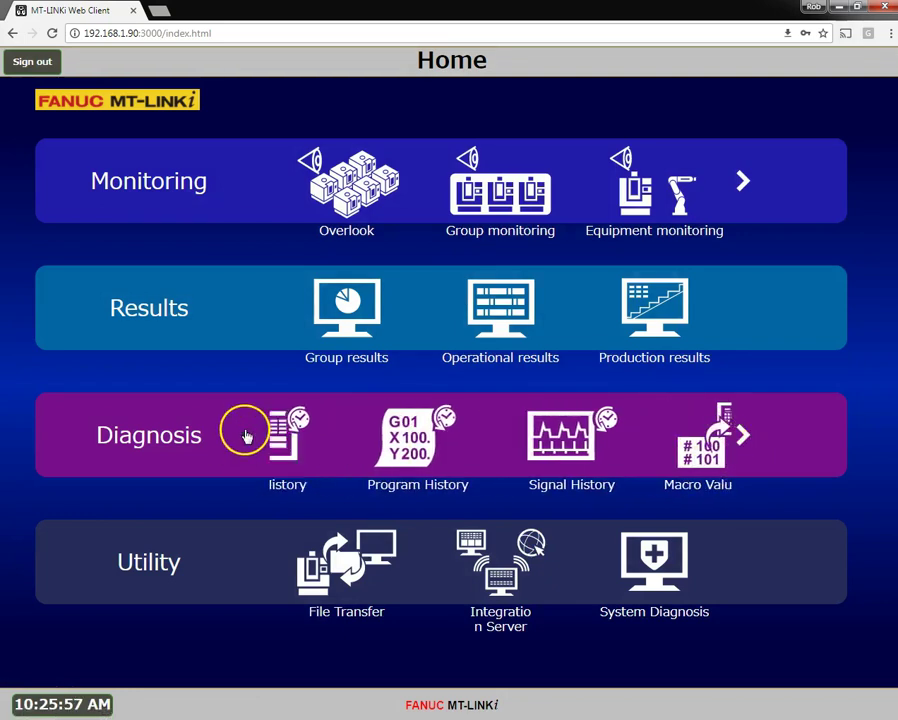
{"action": "left_click", "coordinate": [482, 440]}
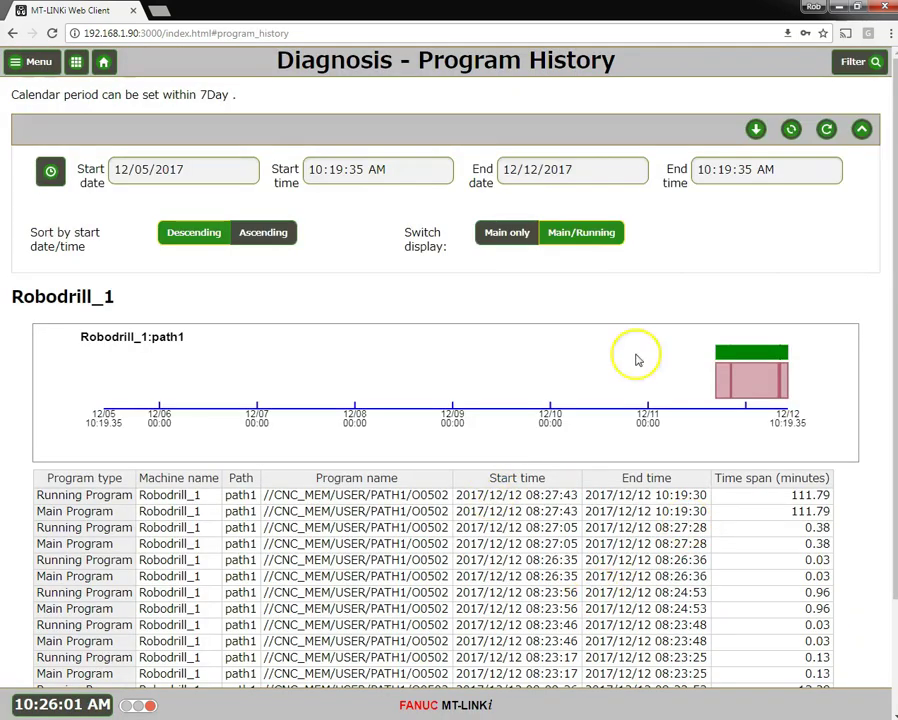
{"action": "left_click", "coordinate": [756, 130]}
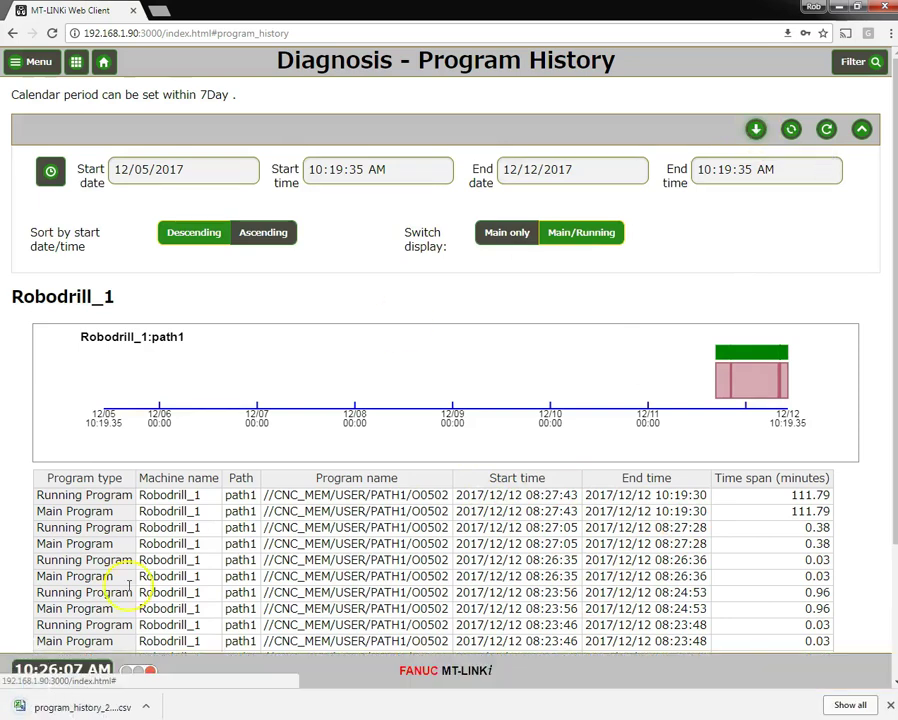
{"action": "left_click", "coordinate": [83, 707]}
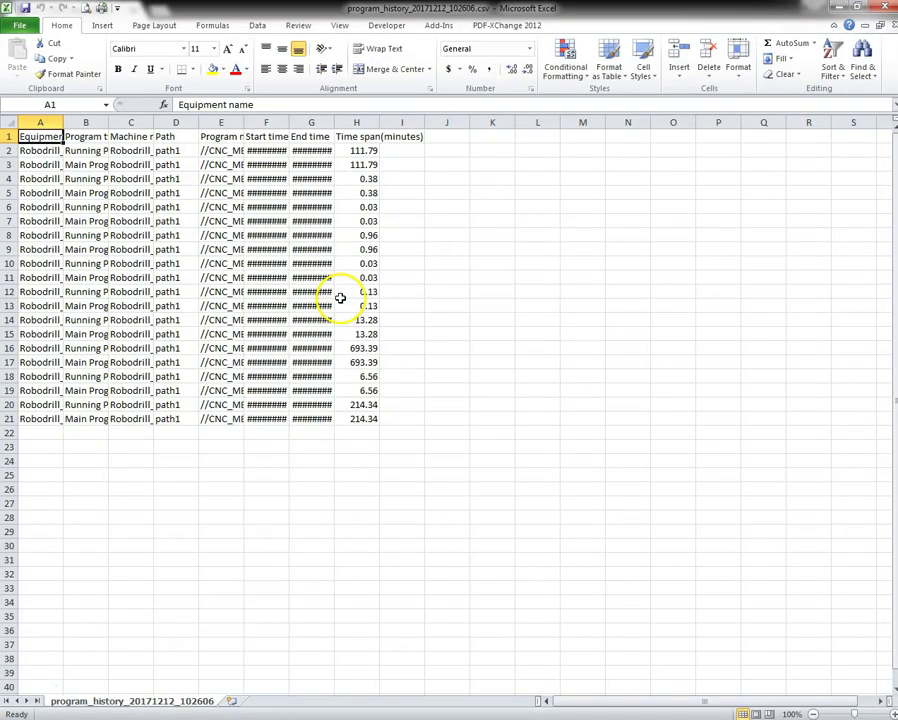
Look through the exported program history rows in the worksheet and close the workbook.
{"action": "left_click", "coordinate": [449, 405]}
{"action": "scroll", "coordinate": [450, 406], "scroll_direction": "down", "scroll_amount": 6}
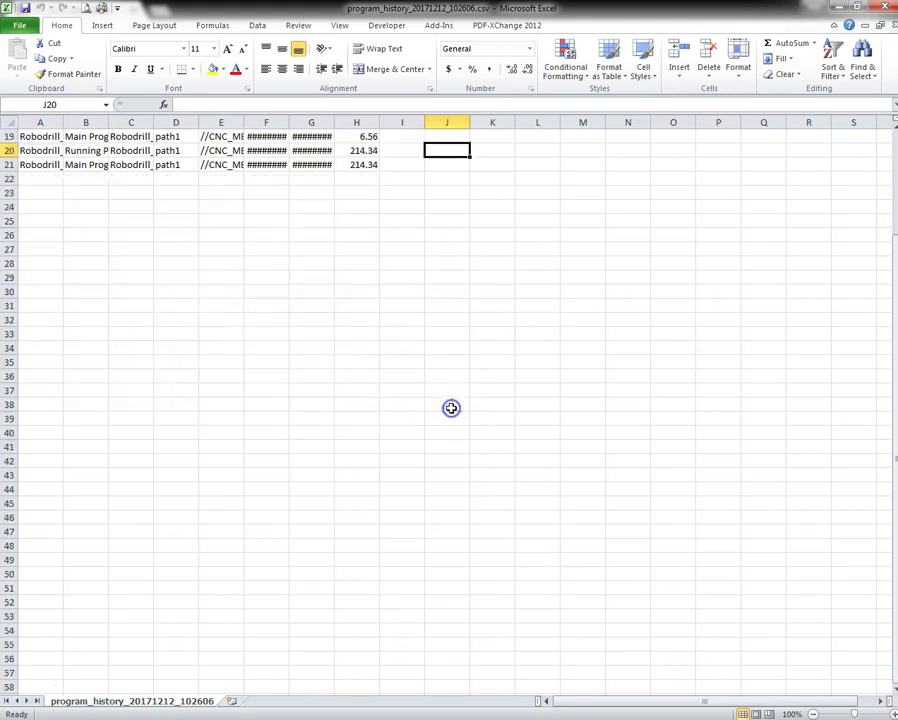
{"action": "scroll", "coordinate": [451, 408], "scroll_direction": "up", "scroll_amount": 6}
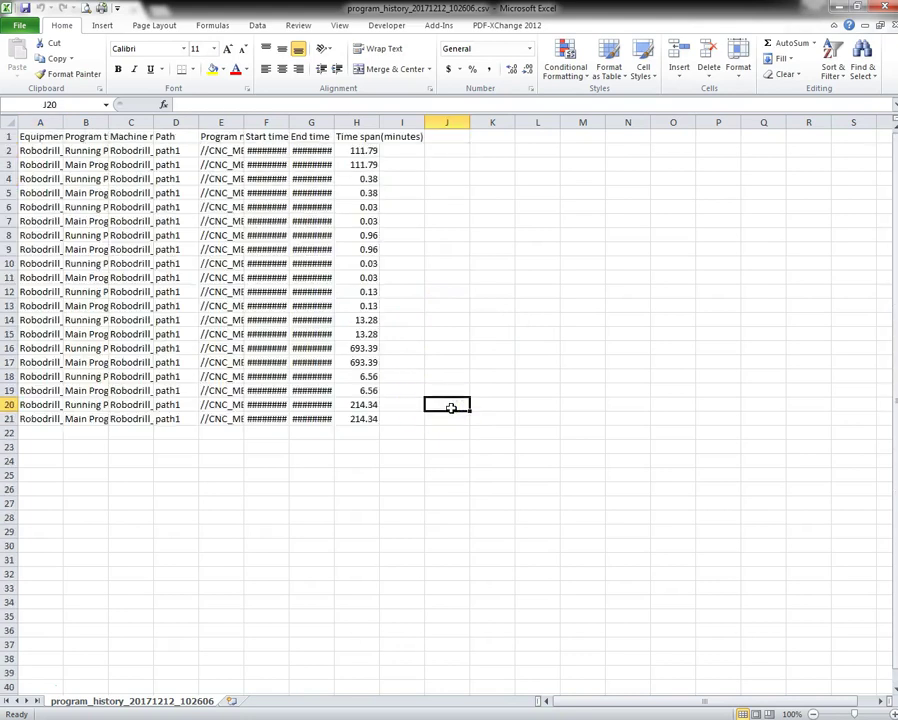
{"action": "left_click", "coordinate": [885, 9]}
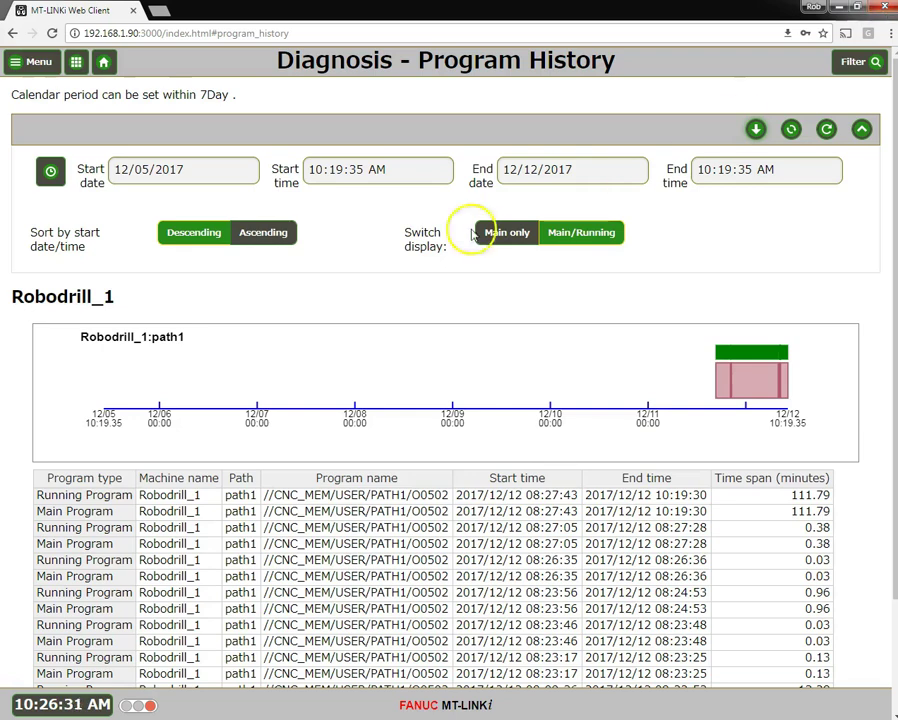
Return to the home page and bring the Report Output item of the Diagnosis section into view.
{"action": "left_click", "coordinate": [76, 62]}
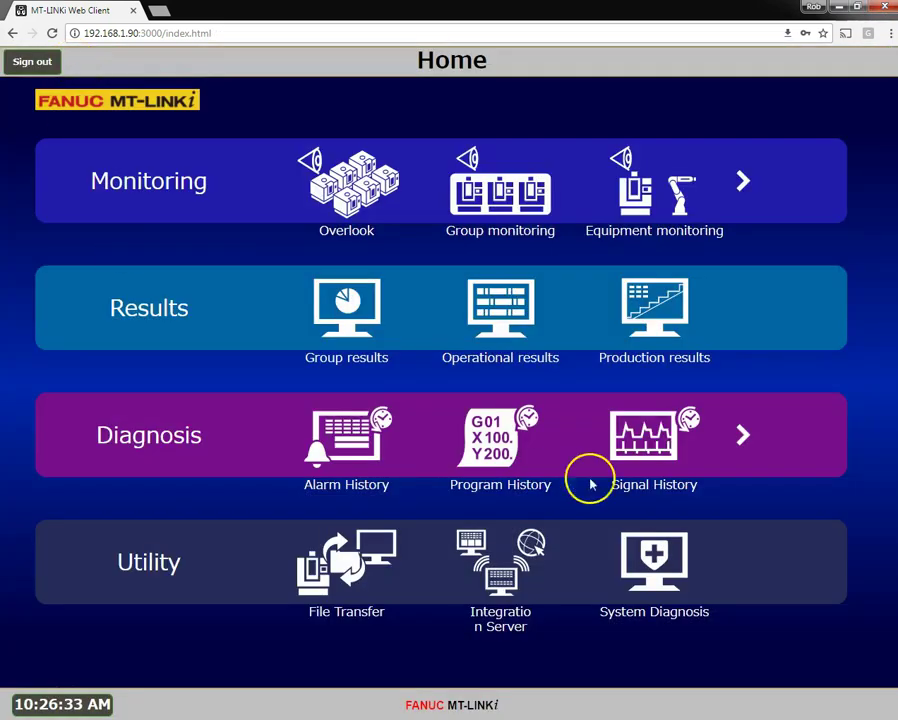
{"action": "left_click", "coordinate": [745, 438]}
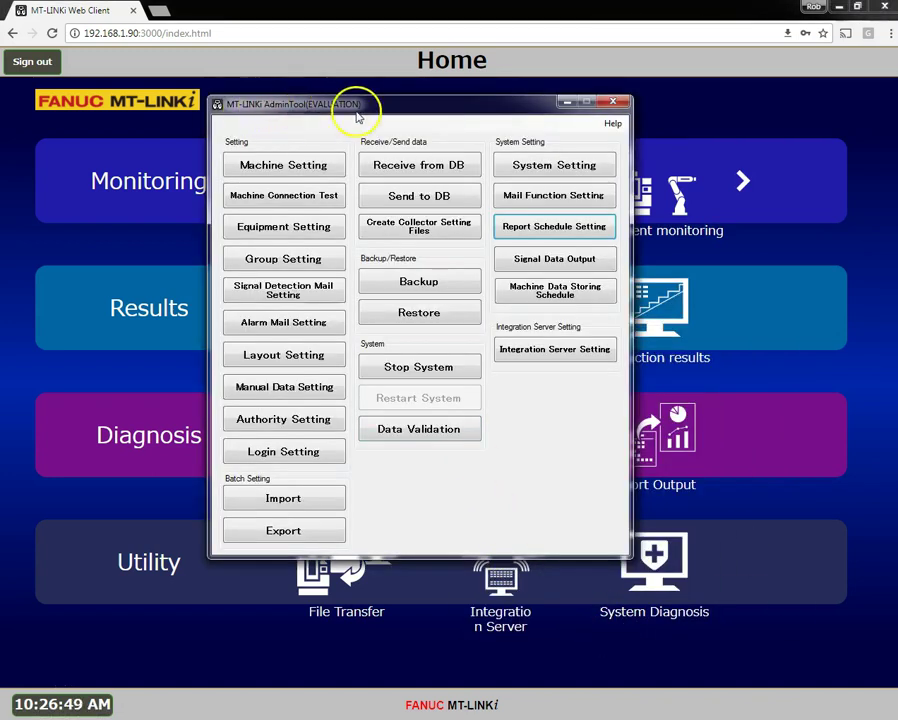
Open Report Schedule Setting in the MT-LINKi AdminTool and review the weekly, monthly and daily schedule options and the manual output options.
{"action": "left_click", "coordinate": [576, 230]}
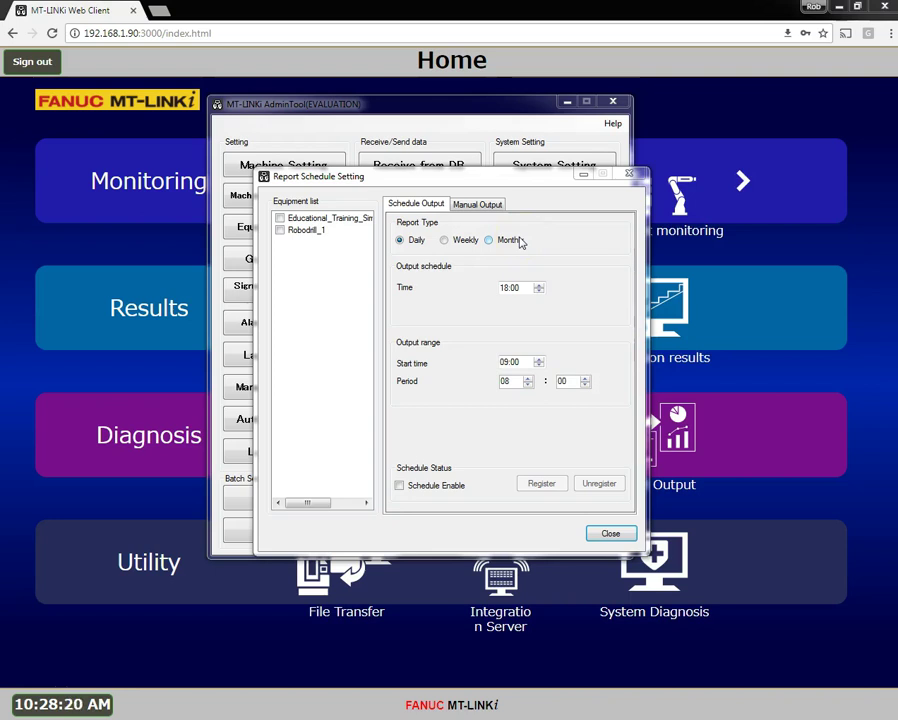
{"action": "left_click", "coordinate": [462, 239]}
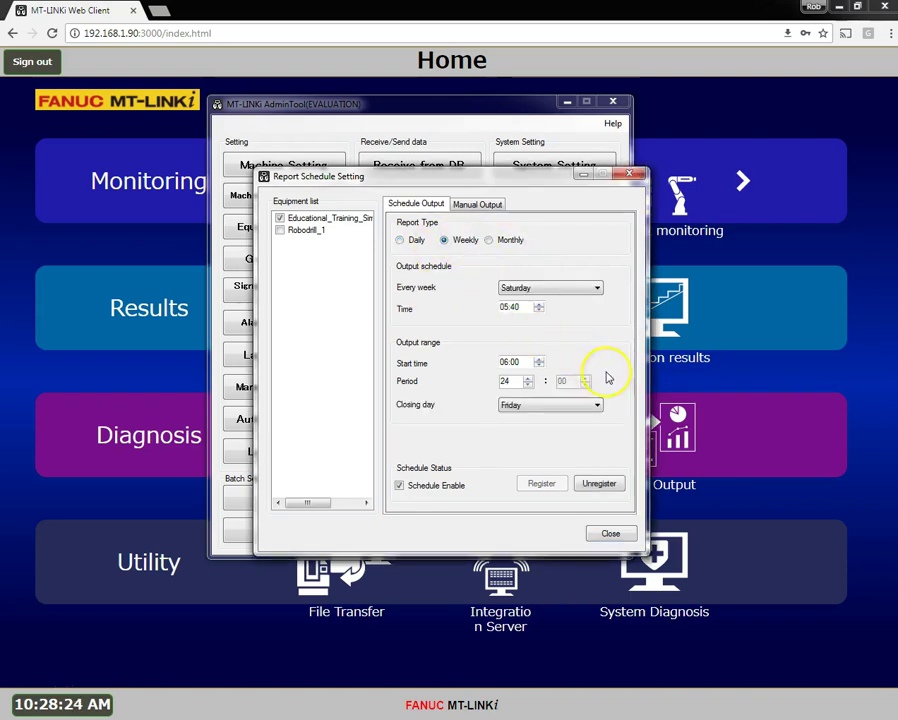
{"action": "left_click", "coordinate": [509, 249]}
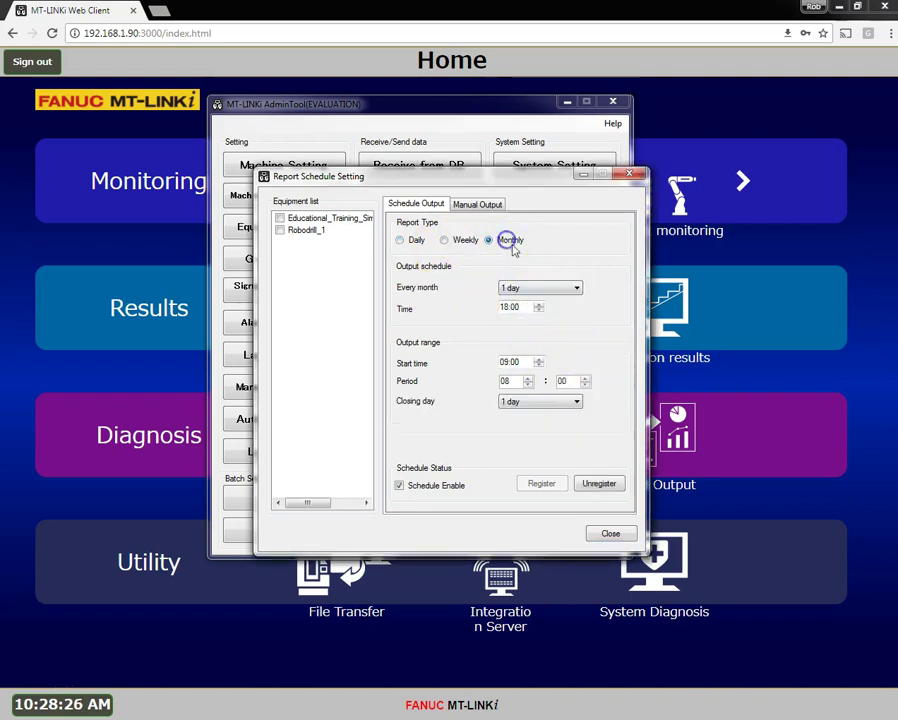
{"action": "left_click", "coordinate": [412, 242]}
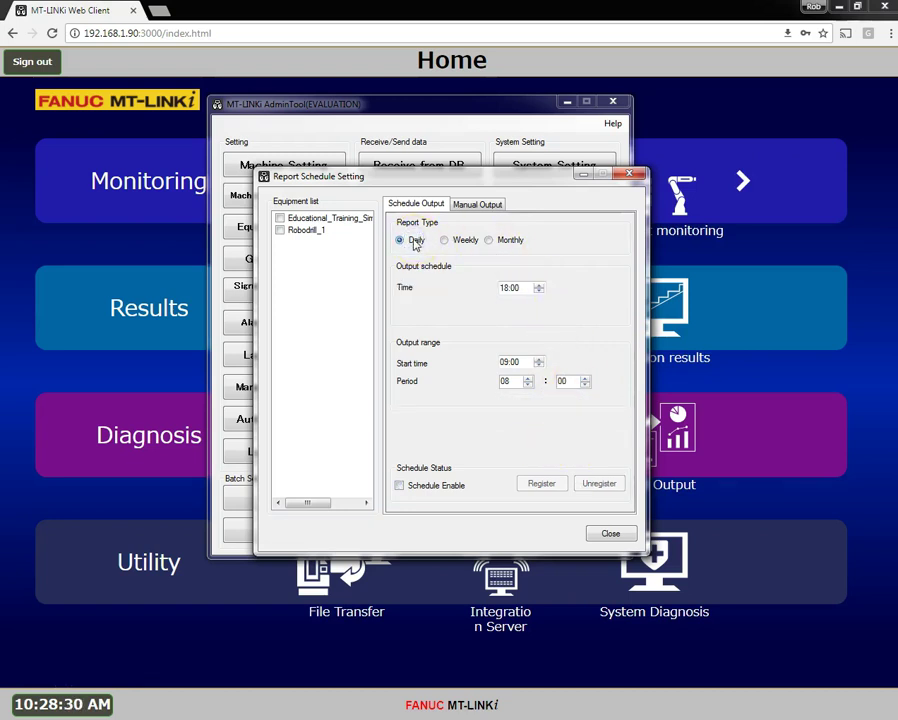
{"action": "left_click", "coordinate": [483, 206]}
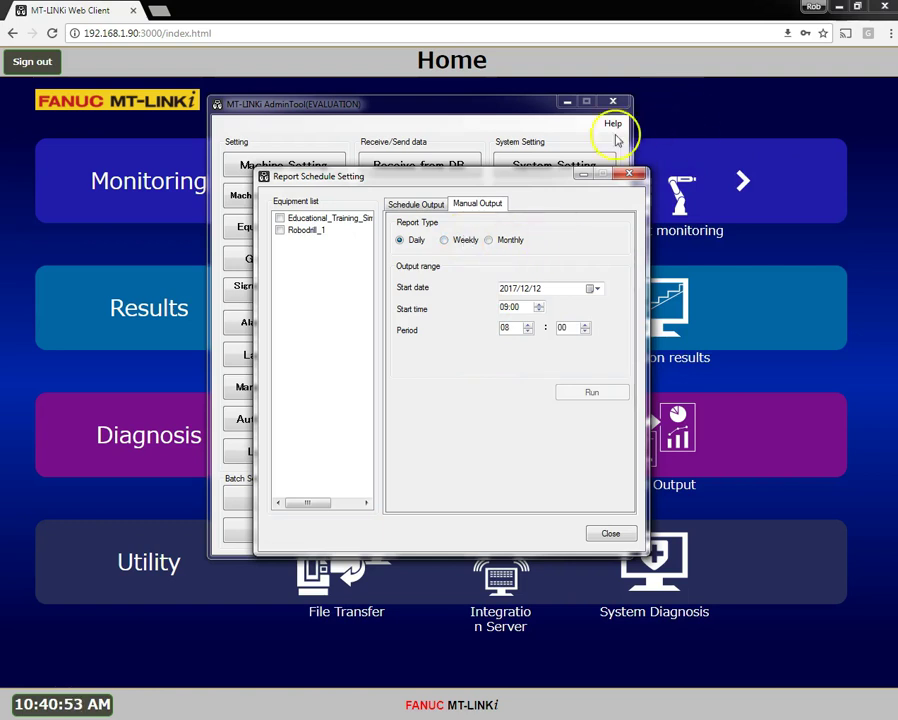
Return to the scheduled output settings and include both the educational training simulator and Robodrill_1 in the daily report.
{"action": "left_click", "coordinate": [421, 205]}
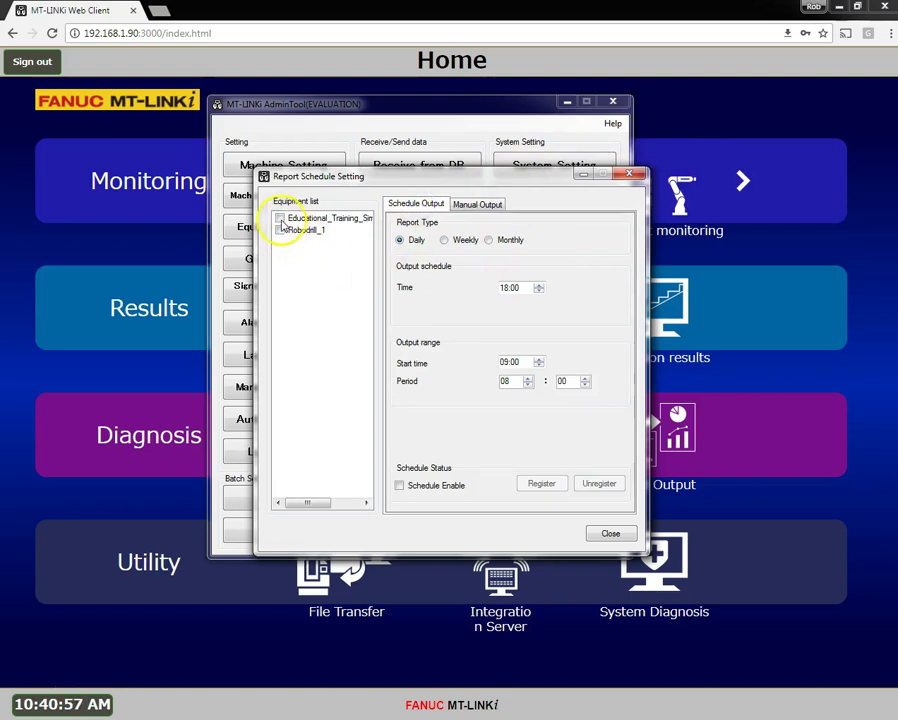
{"action": "left_click", "coordinate": [280, 218]}
{"action": "left_click", "coordinate": [280, 230]}
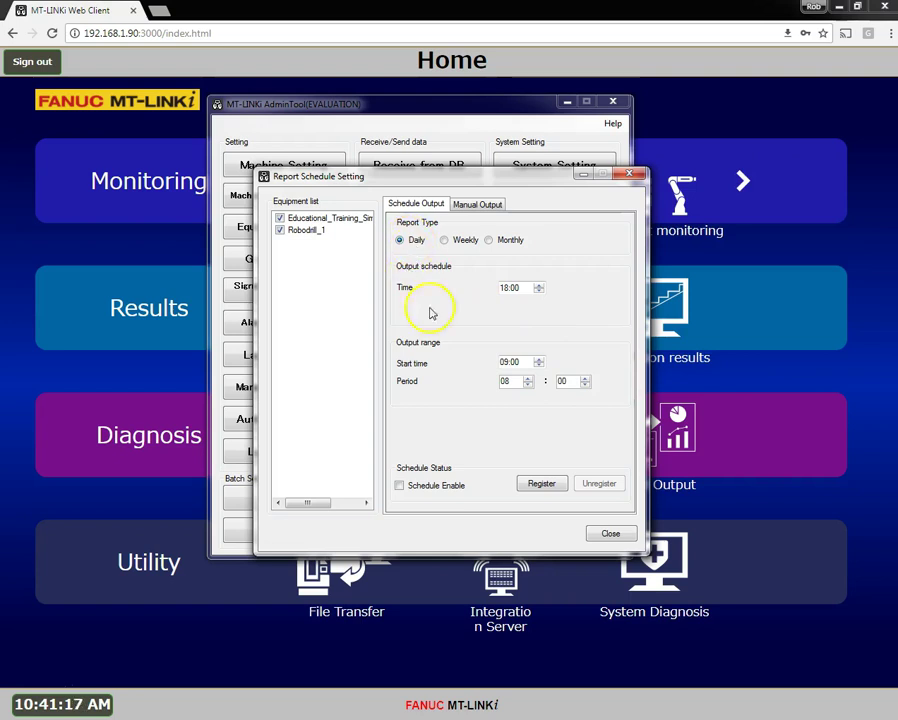
Set the daily report's output schedule time to 05:30.
{"action": "left_click", "coordinate": [506, 288]}
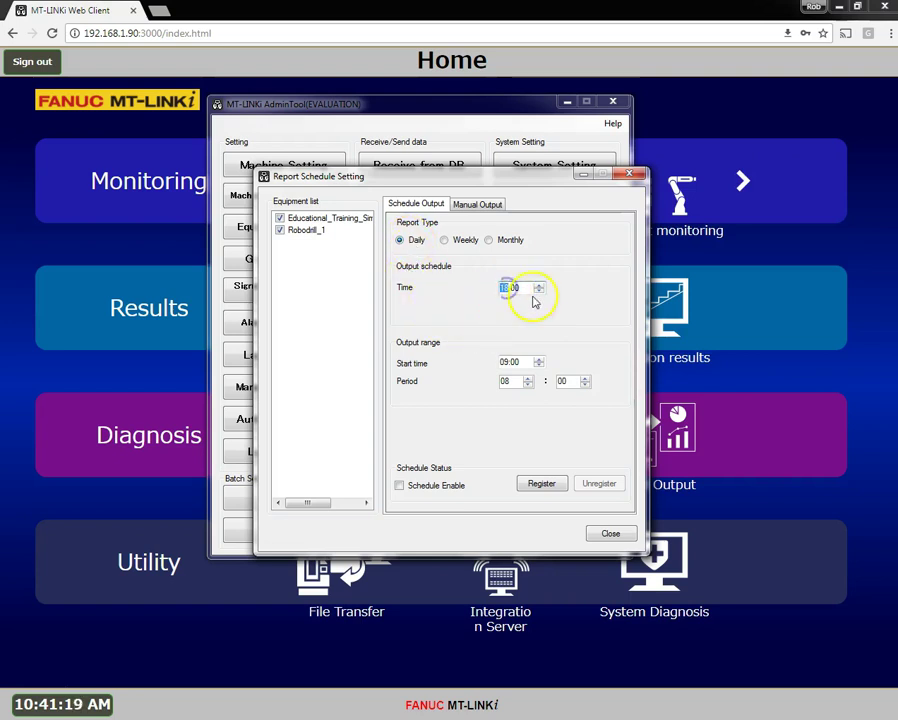
{"action": "left_click", "coordinate": [539, 291]}
{"action": "left_click", "coordinate": [539, 291]}
{"action": "left_click", "coordinate": [539, 291]}
{"action": "left_click", "coordinate": [539, 291]}
{"action": "left_click", "coordinate": [539, 292]}
{"action": "left_click", "coordinate": [539, 292]}
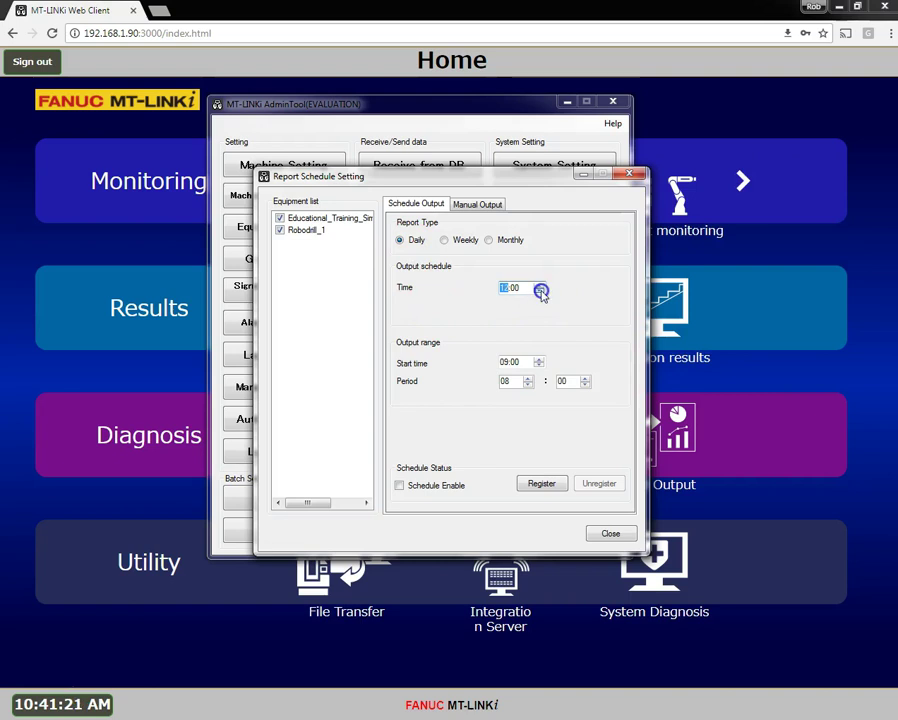
{"action": "left_click", "coordinate": [539, 292]}
{"action": "left_click", "coordinate": [539, 292]}
{"action": "left_click", "coordinate": [539, 292]}
{"action": "left_click", "coordinate": [517, 290]}
{"action": "type", "text": "3"}
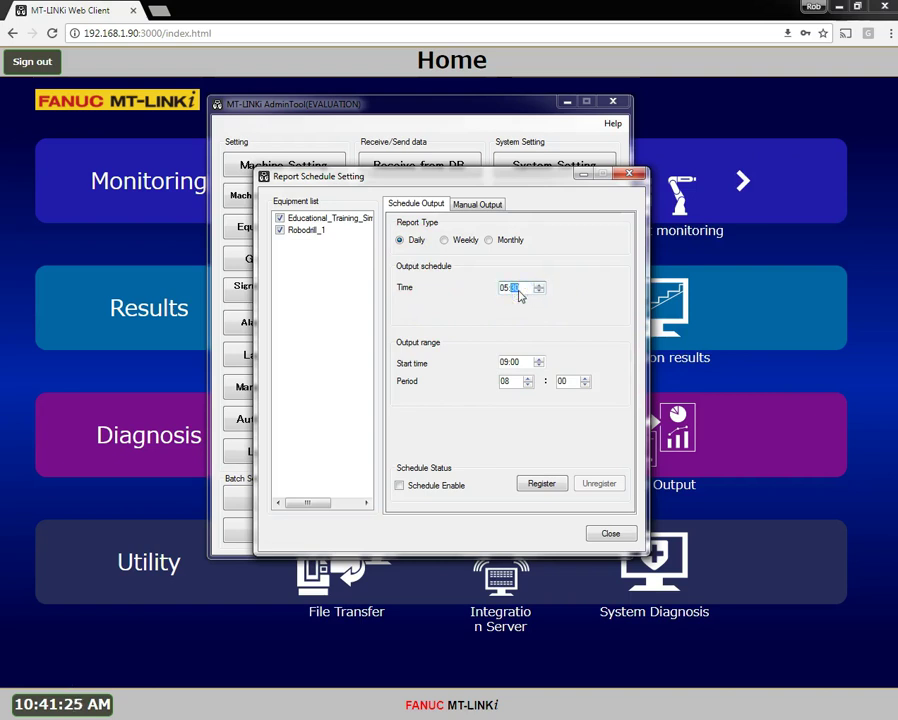
{"action": "type", "text": "0"}
Set the output range to start at 06:00 with a period of 16:00 and register the daily schedule.
{"action": "left_click", "coordinate": [539, 363]}
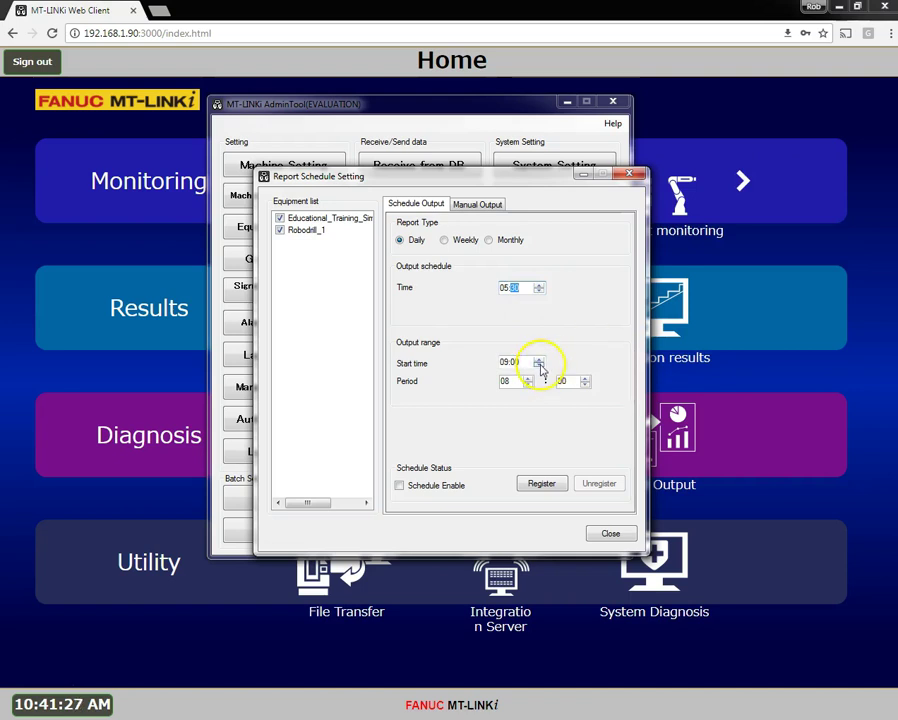
{"action": "left_click", "coordinate": [539, 366]}
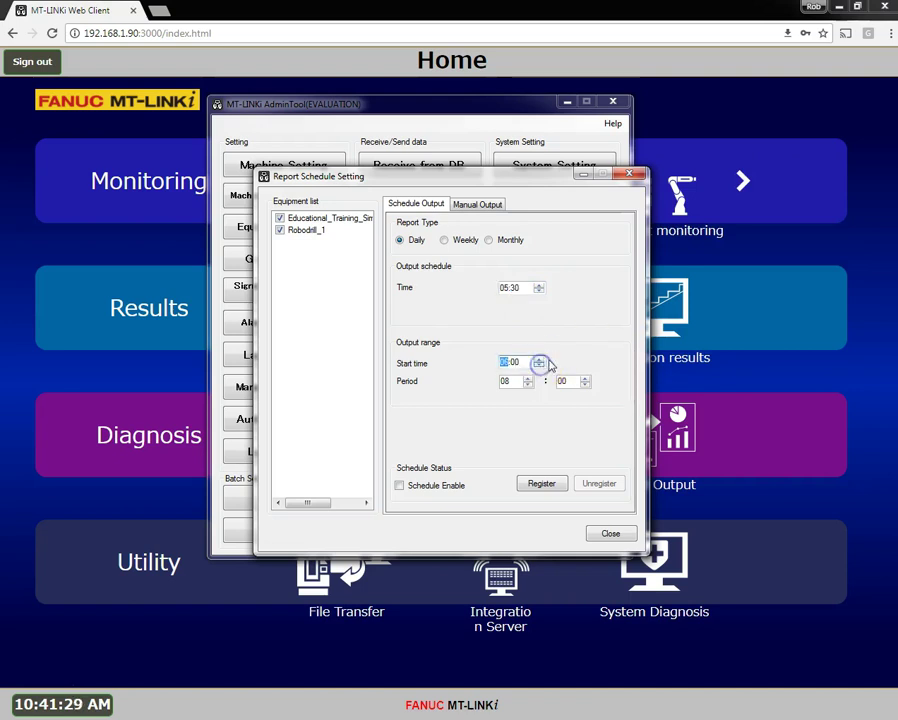
{"action": "type", "text": "6"}
{"action": "left_click", "coordinate": [507, 381]}
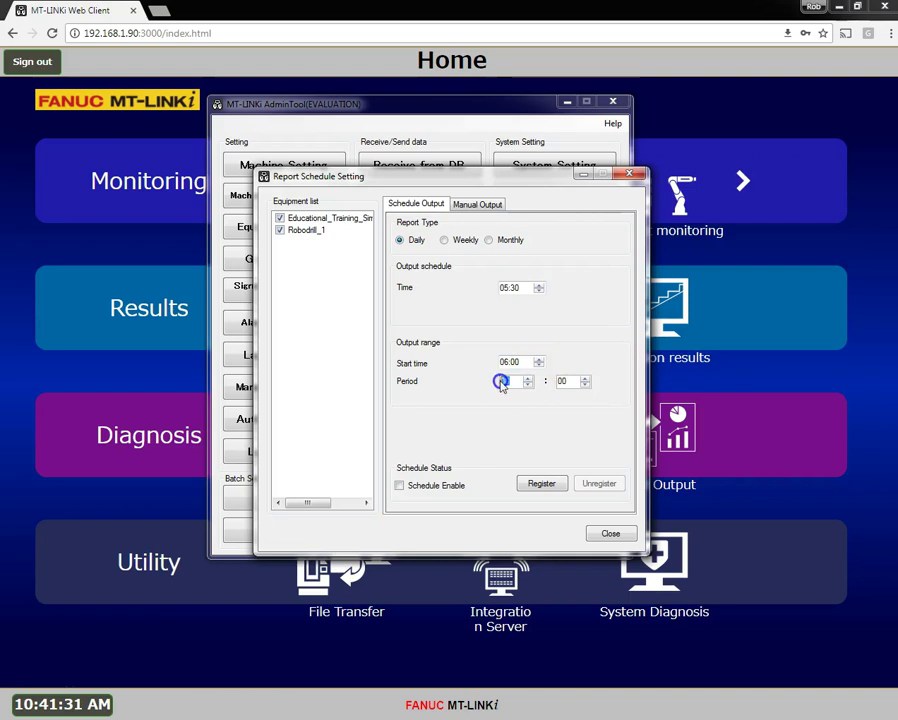
{"action": "type", "text": "16"}
{"action": "left_click", "coordinate": [554, 415]}
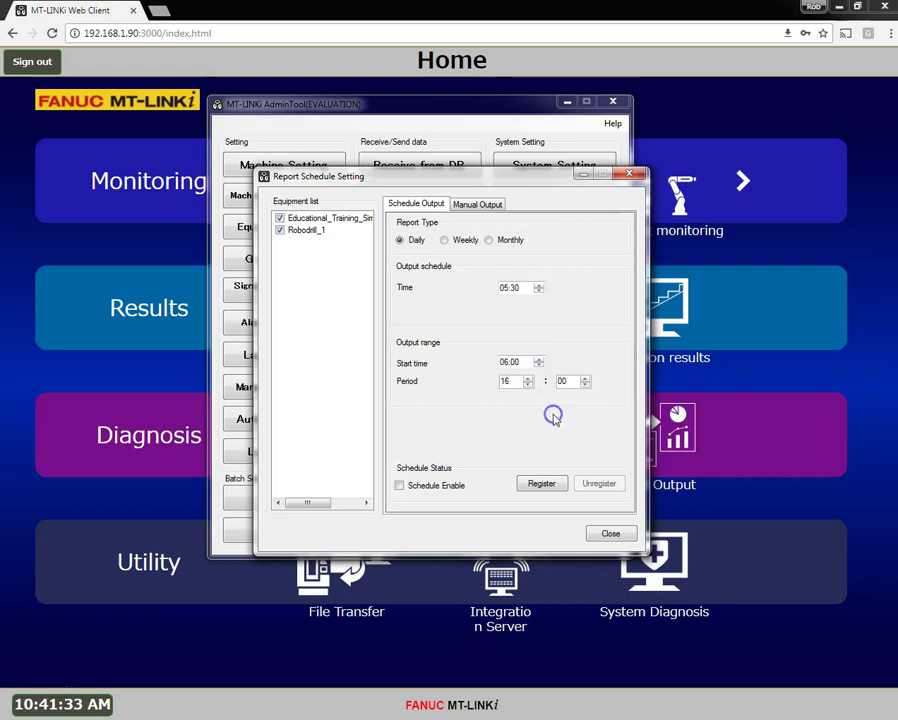
{"action": "left_click", "coordinate": [547, 486]}
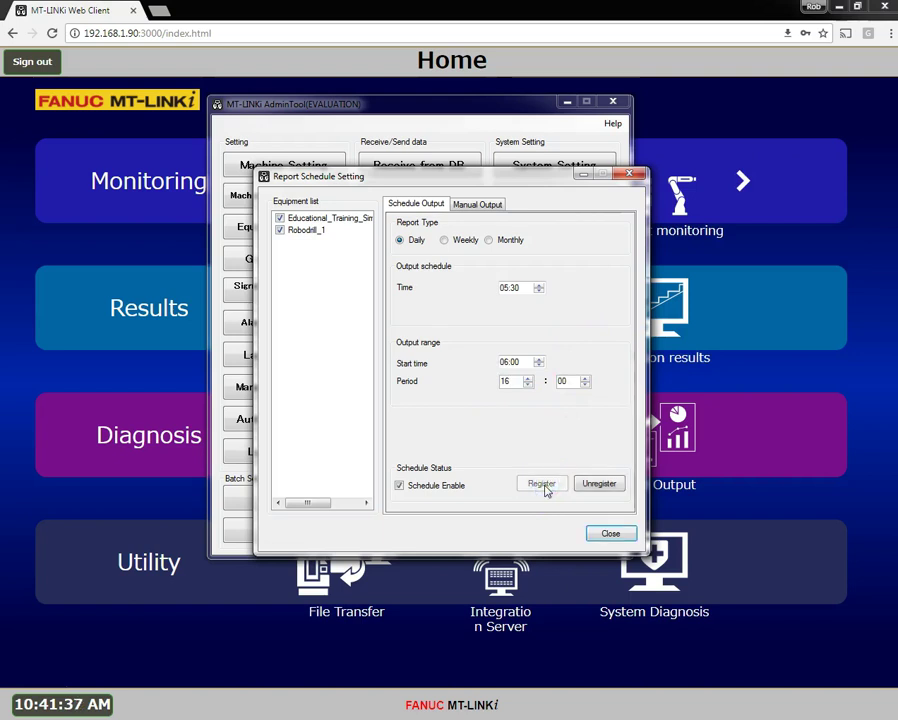
{"action": "left_click", "coordinate": [542, 484]}
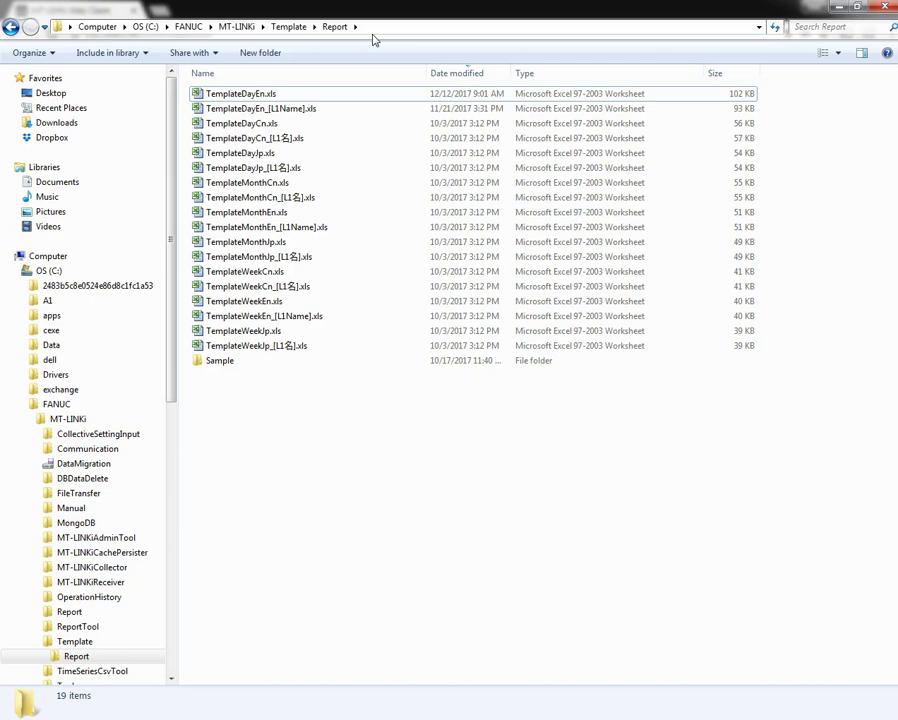
Examine the report templates in the Sample folder and return to the parent Report folder.
{"action": "left_click", "coordinate": [227, 364]}
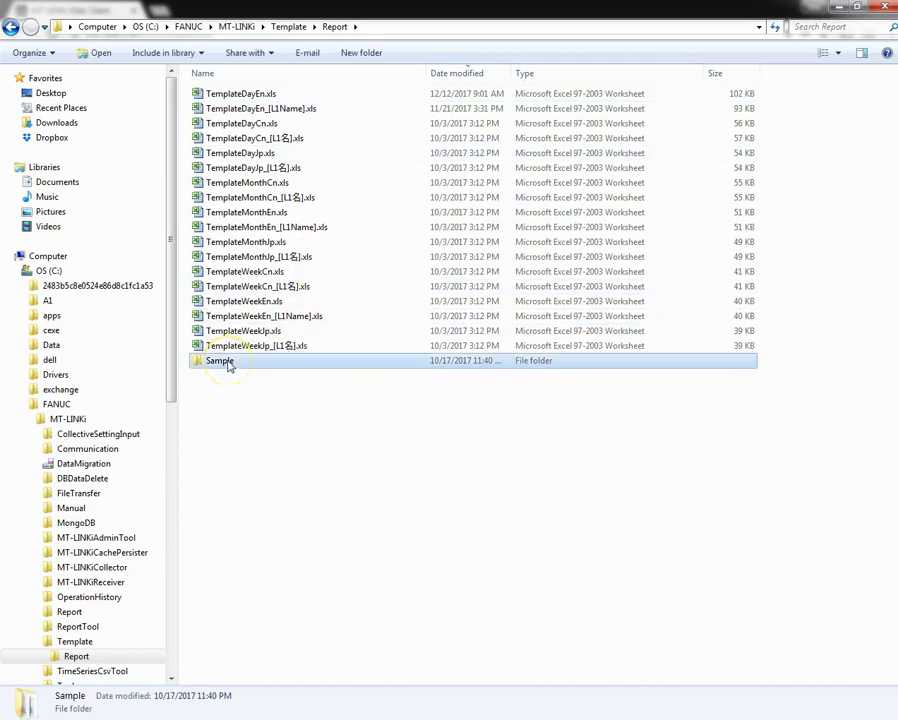
{"action": "double_click", "coordinate": [227, 364]}
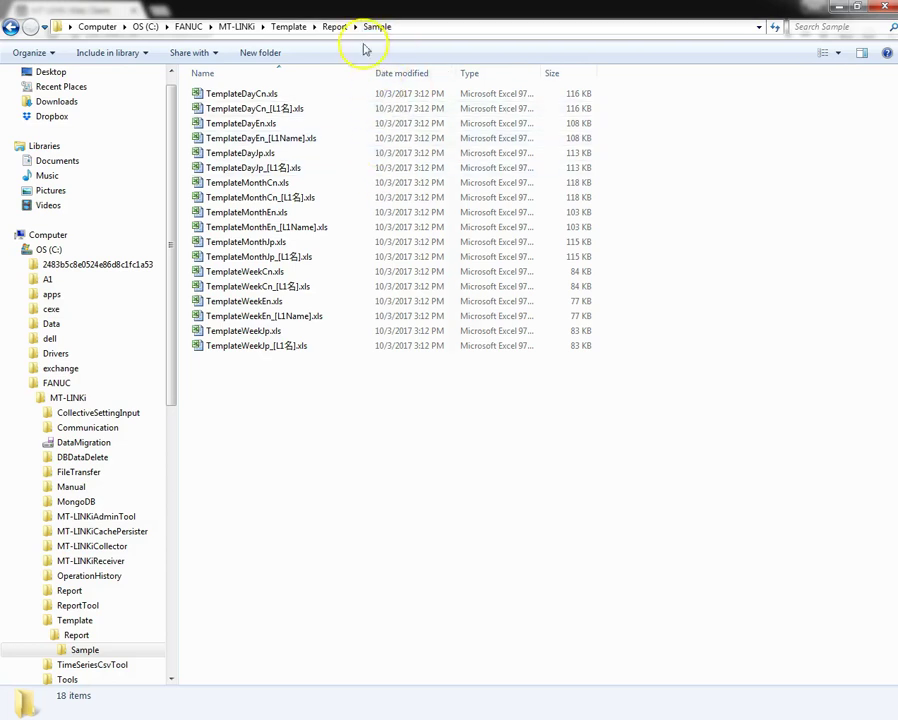
{"action": "left_click", "coordinate": [333, 27]}
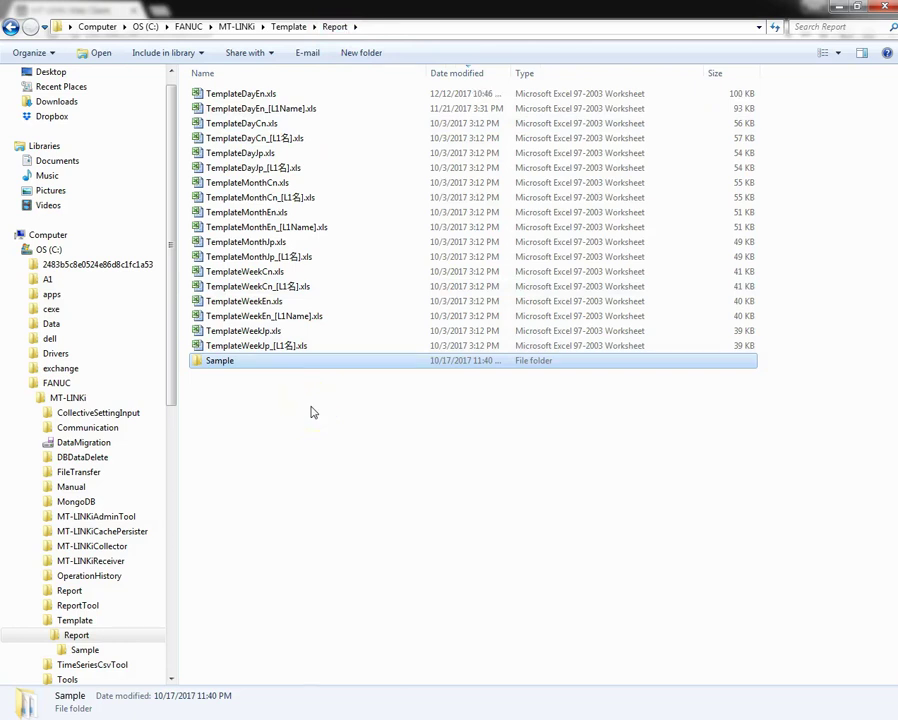
Open the daily report template TemplateDayEn.xls from the Report folder in Excel.
{"action": "left_click", "coordinate": [262, 94]}
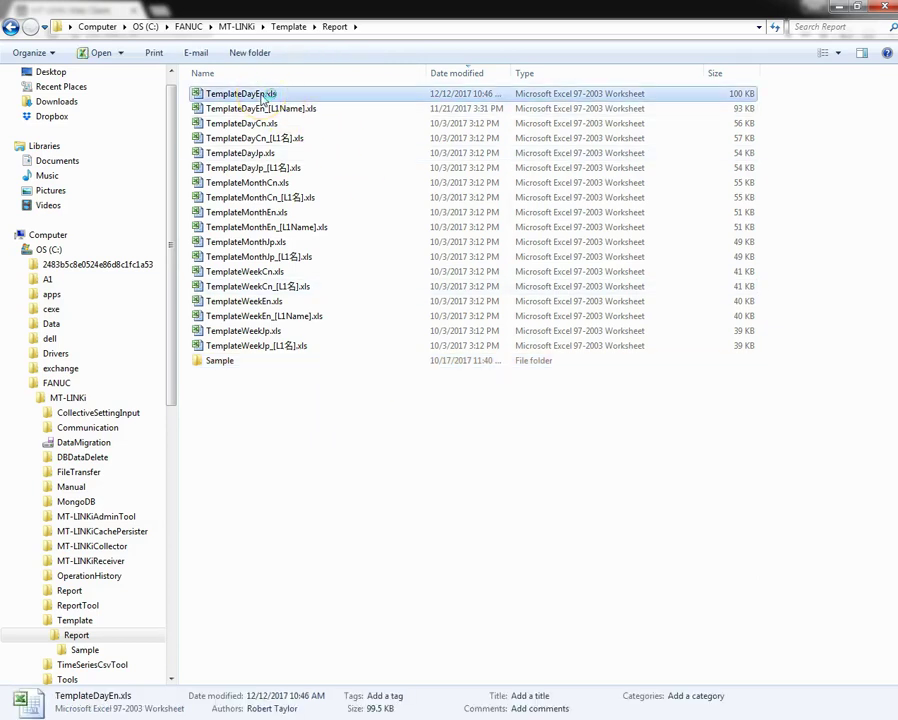
{"action": "double_click", "coordinate": [262, 94]}
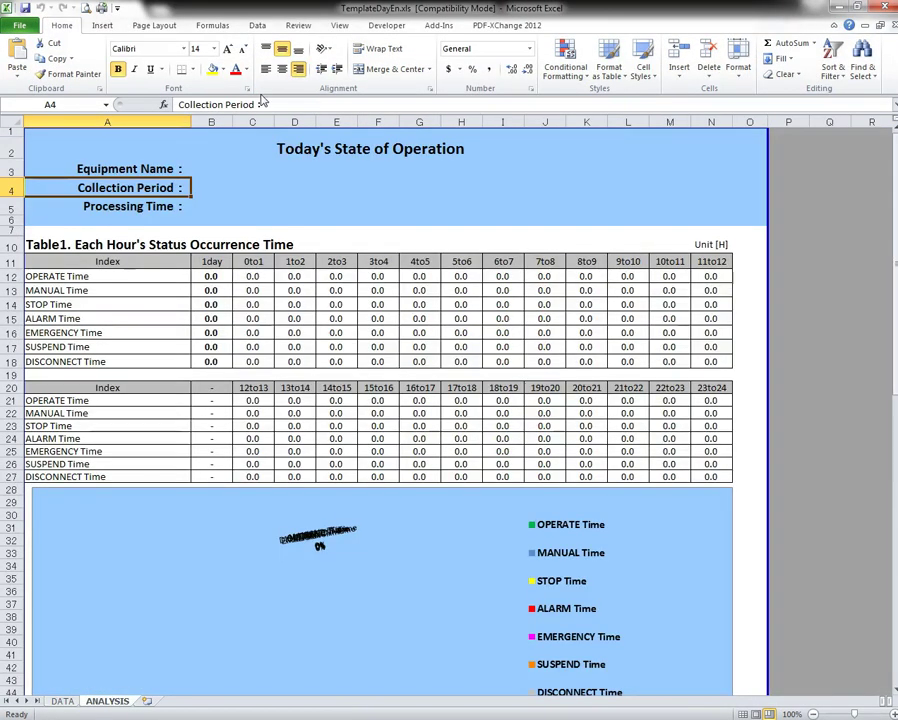
Examine the hourly status tables and the pie chart area on the ANALYSIS sheet.
{"action": "scroll", "coordinate": [255, 160], "scroll_direction": "down", "scroll_amount": 3}
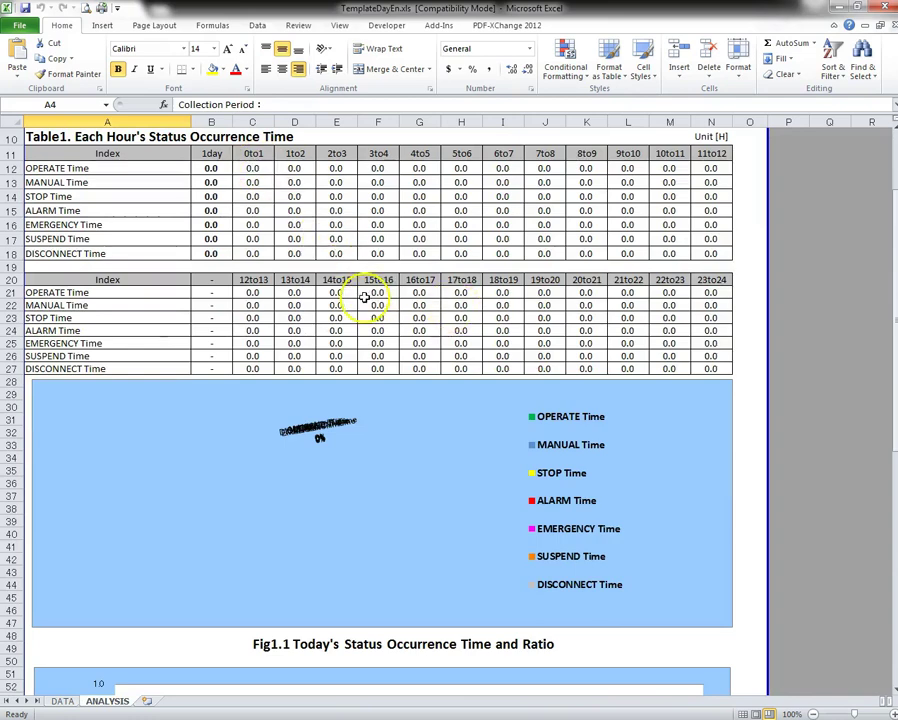
{"action": "scroll", "coordinate": [262, 266], "scroll_direction": "up", "scroll_amount": 3}
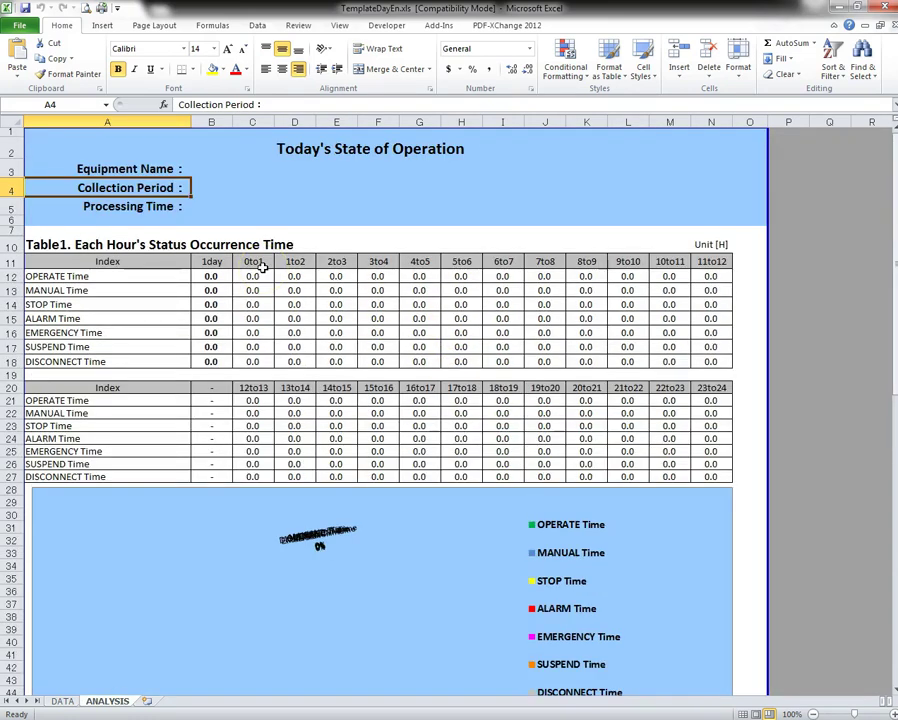
{"action": "scroll", "coordinate": [325, 305], "scroll_direction": "down", "scroll_amount": 3}
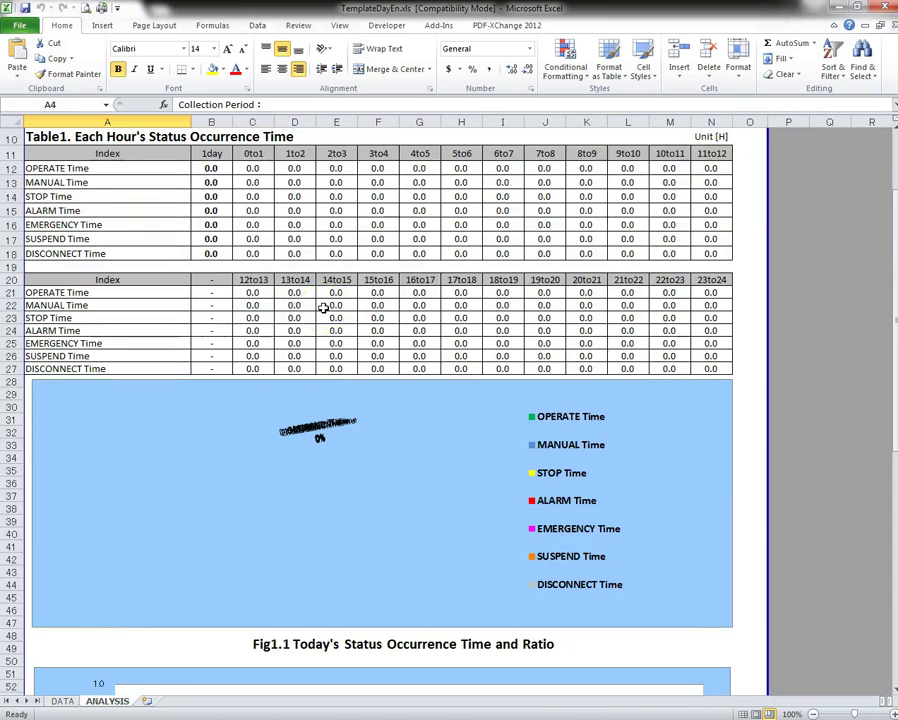
Go to the DATA sheet and select the empty header cell J10 beside the DISCONNECT.time keyword.
{"action": "key", "text": "ctrl+Page_Up"}
{"action": "key", "text": "Right"}
{"action": "key", "text": "Right"}
{"action": "key", "text": "Right"}
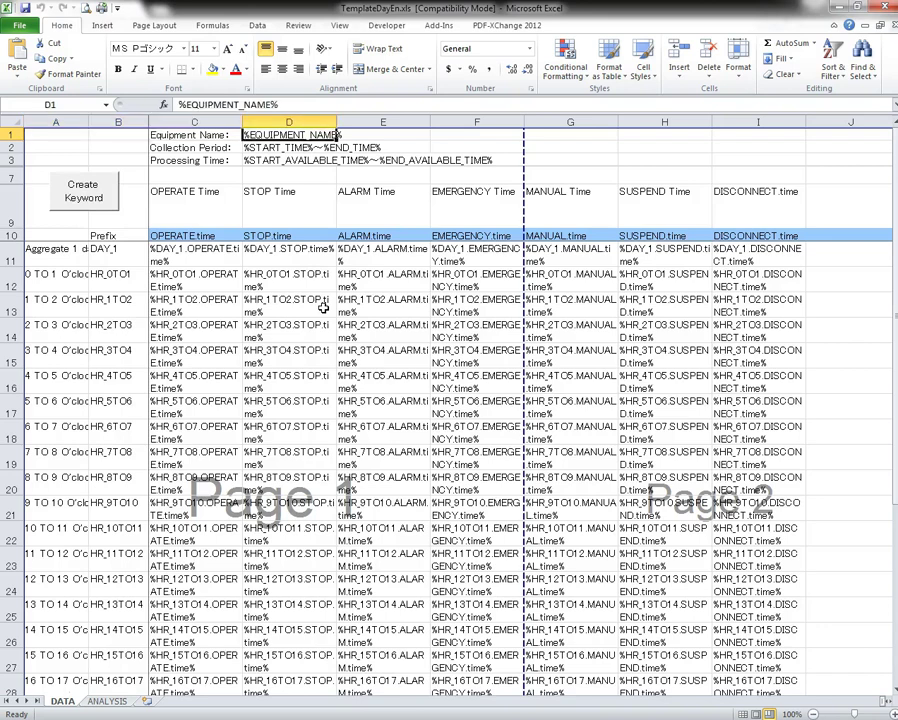
{"action": "key", "text": "Right"}
{"action": "key", "text": "Right"}
{"action": "key", "text": "Down"}
{"action": "key", "text": "Down"}
{"action": "key", "text": "Down"}
{"action": "key", "text": "Right"}
{"action": "key", "text": "Right"}
{"action": "key", "text": "Right"}
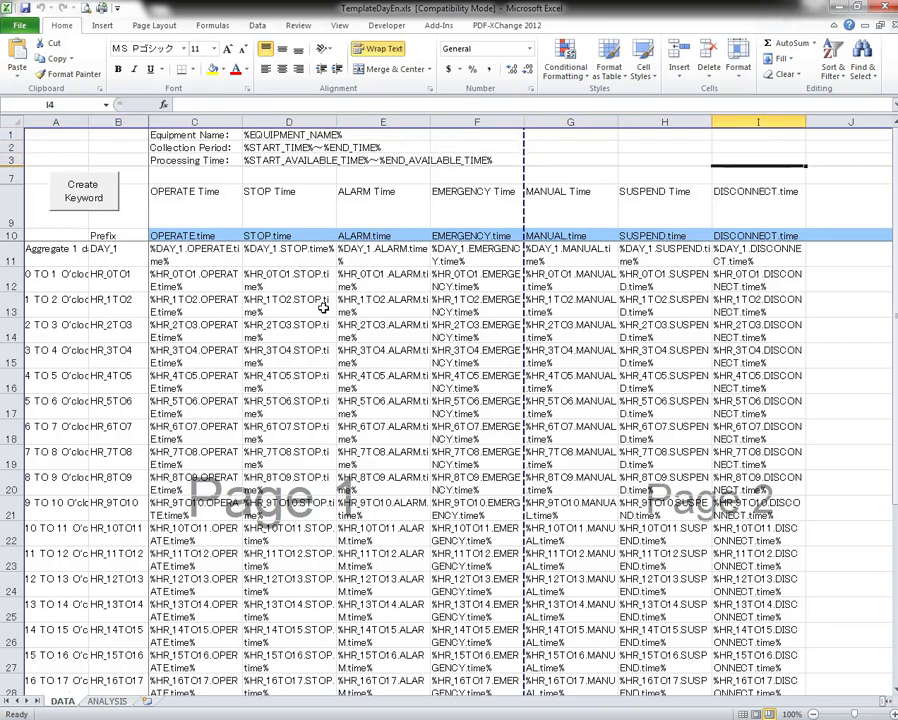
{"action": "key", "text": "Down"}
{"action": "key", "text": "Right"}
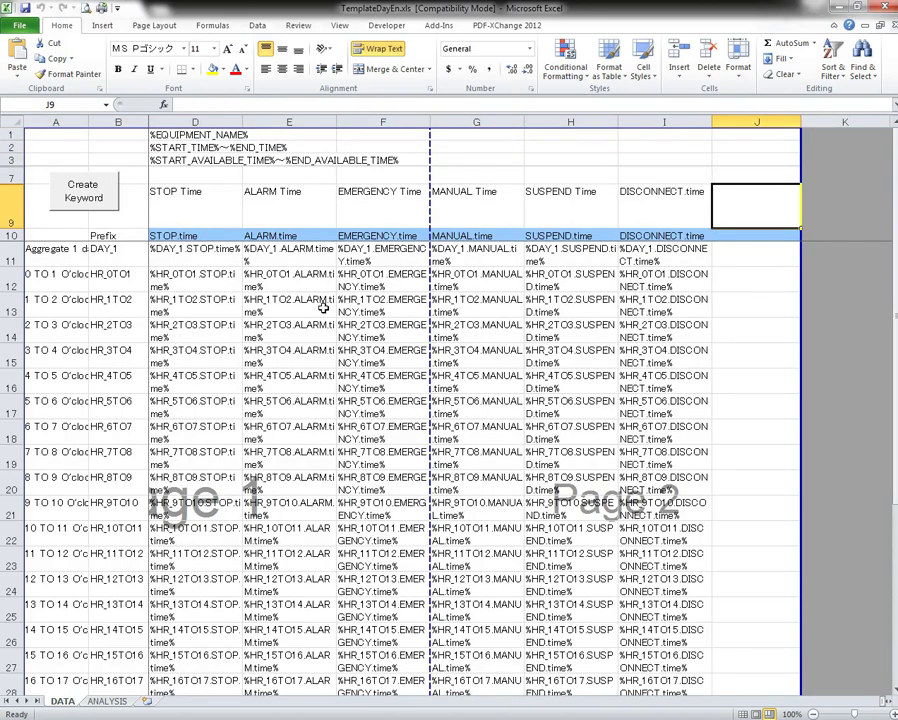
{"action": "key", "text": "Down"}
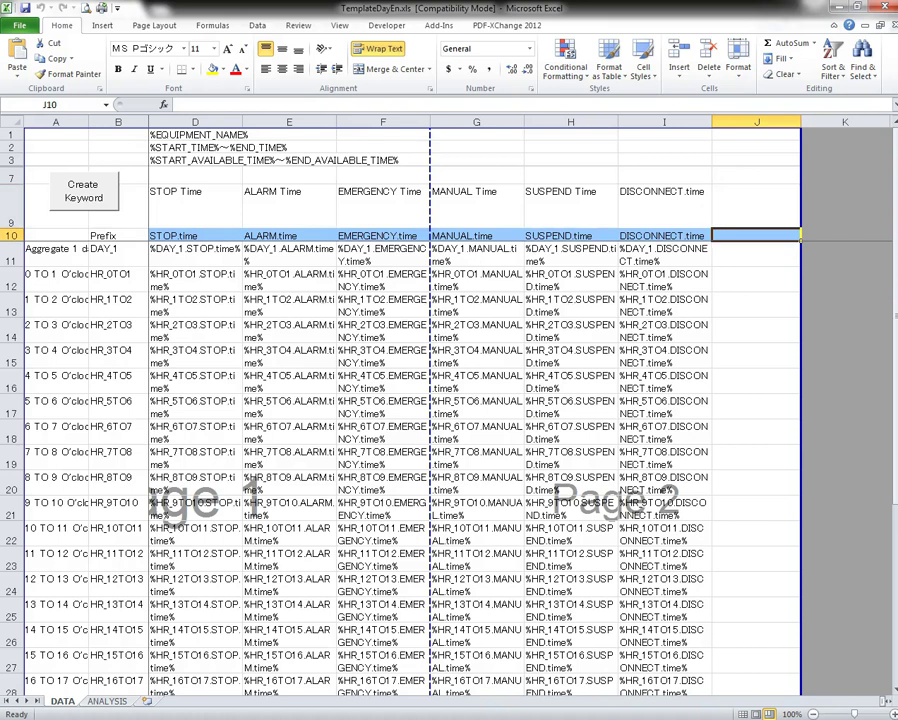
Consult the prefix and suffix tables in the Admin Tool Manual PDF, then return to cell J10 of the template.
{"action": "key", "text": "alt+Tab"}
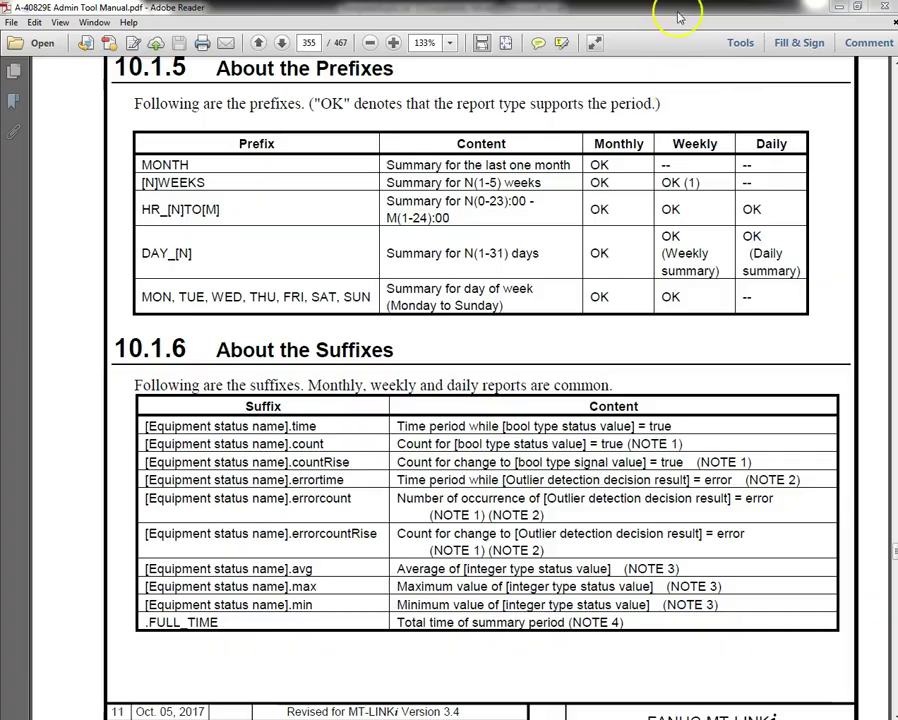
{"action": "left_click", "coordinate": [834, 6]}
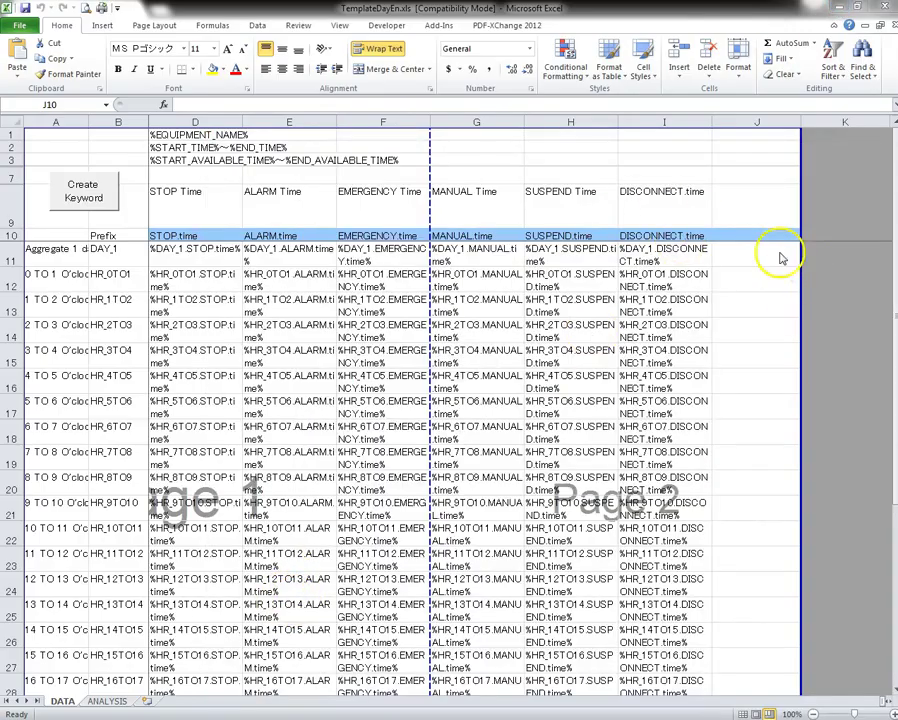
{"action": "left_click", "coordinate": [748, 237]}
{"action": "left_click", "coordinate": [734, 238]}
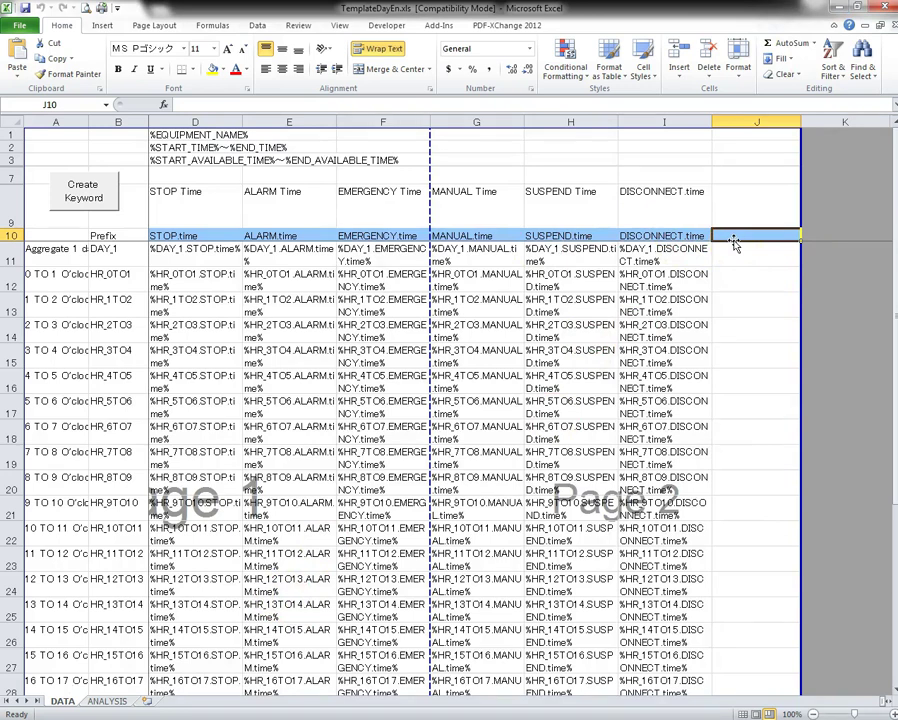
{"action": "left_click", "coordinate": [739, 237]}
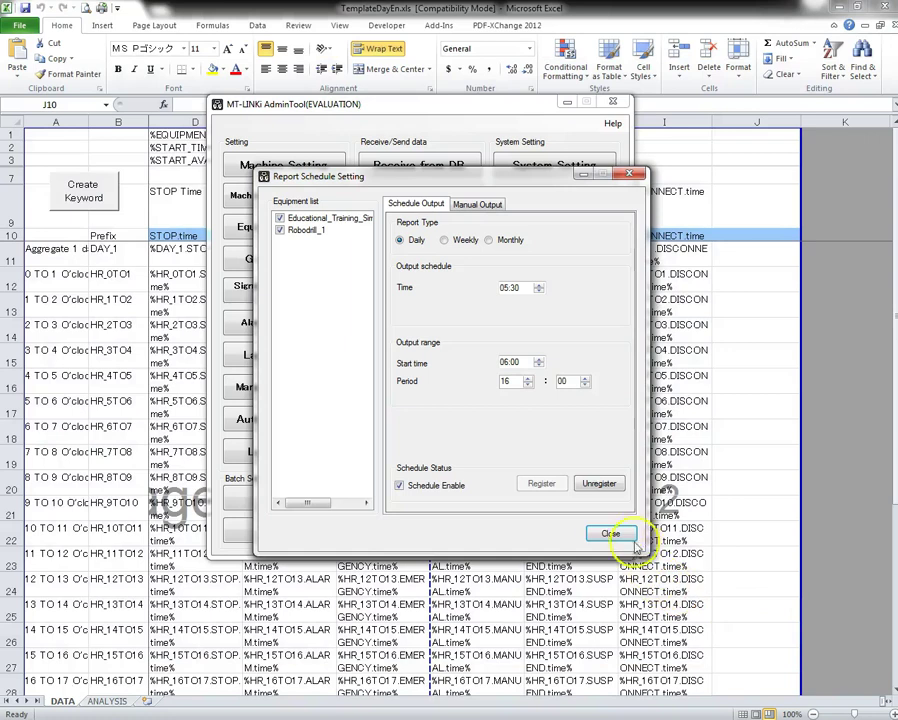
Close the report schedule settings in MT-LINKi AdminTool and examine Robodrill_1's simple assign statuses in the Equipment Setting.
{"action": "left_click", "coordinate": [610, 534]}
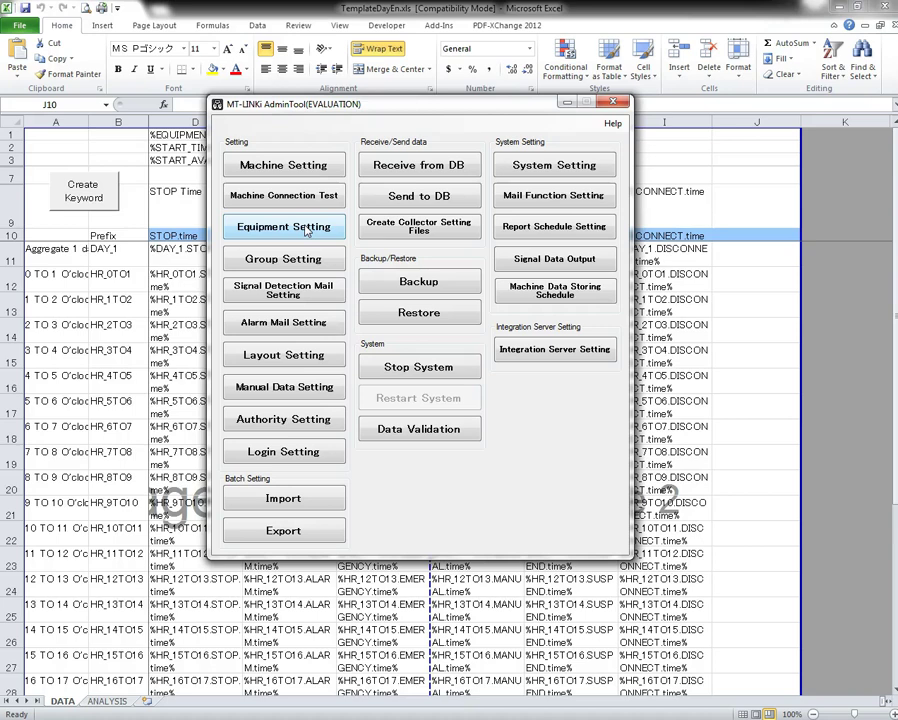
{"action": "left_click", "coordinate": [307, 228]}
{"action": "left_click", "coordinate": [180, 164]}
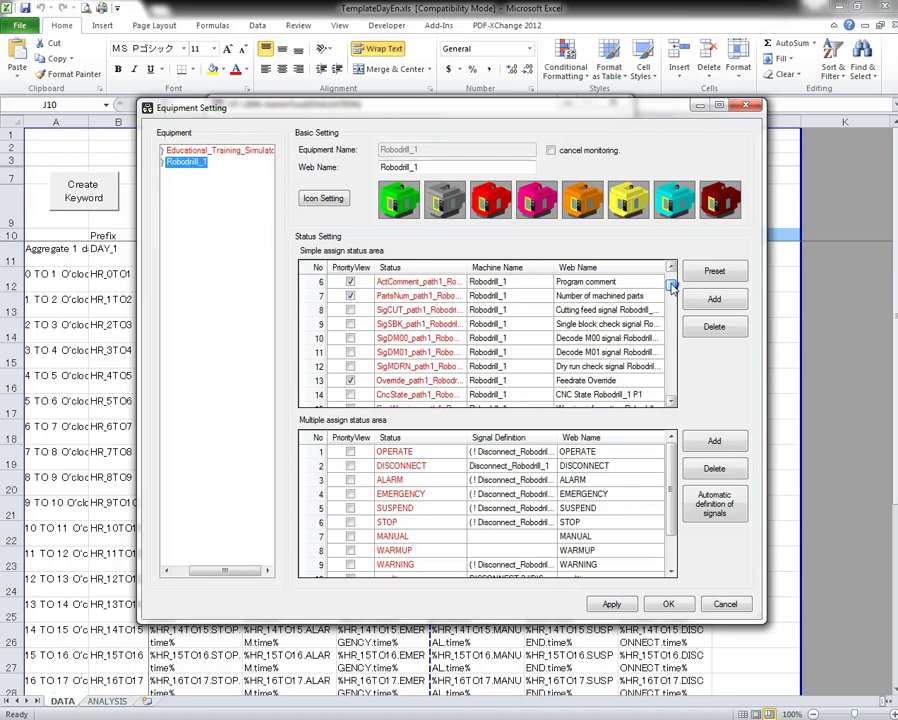
{"action": "scroll", "coordinate": [672, 287], "scroll_direction": "up", "scroll_amount": 2}
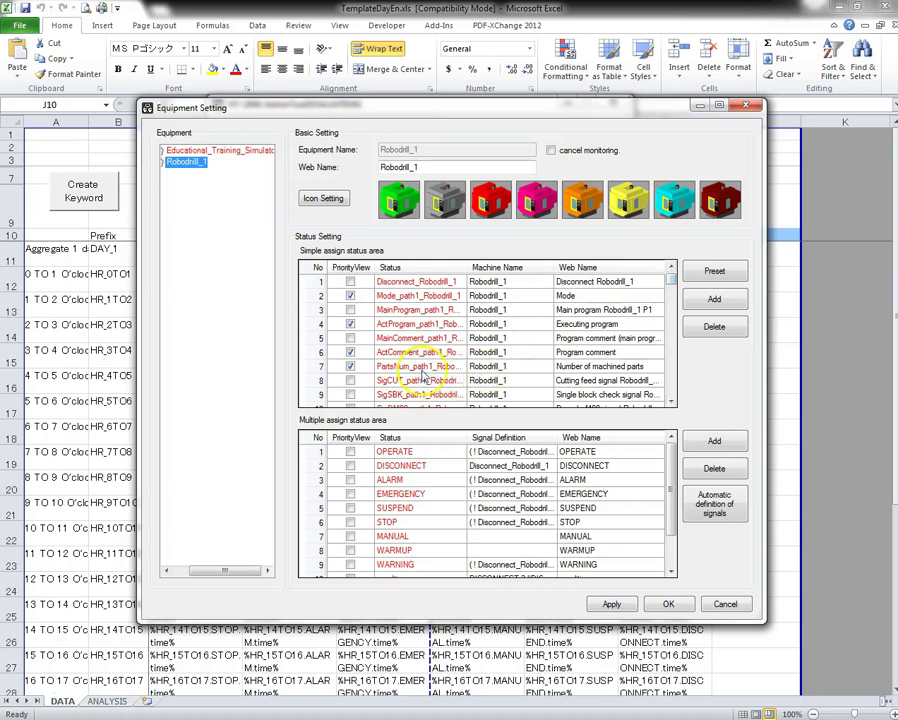
{"action": "scroll", "coordinate": [668, 396], "scroll_direction": "down", "scroll_amount": 2}
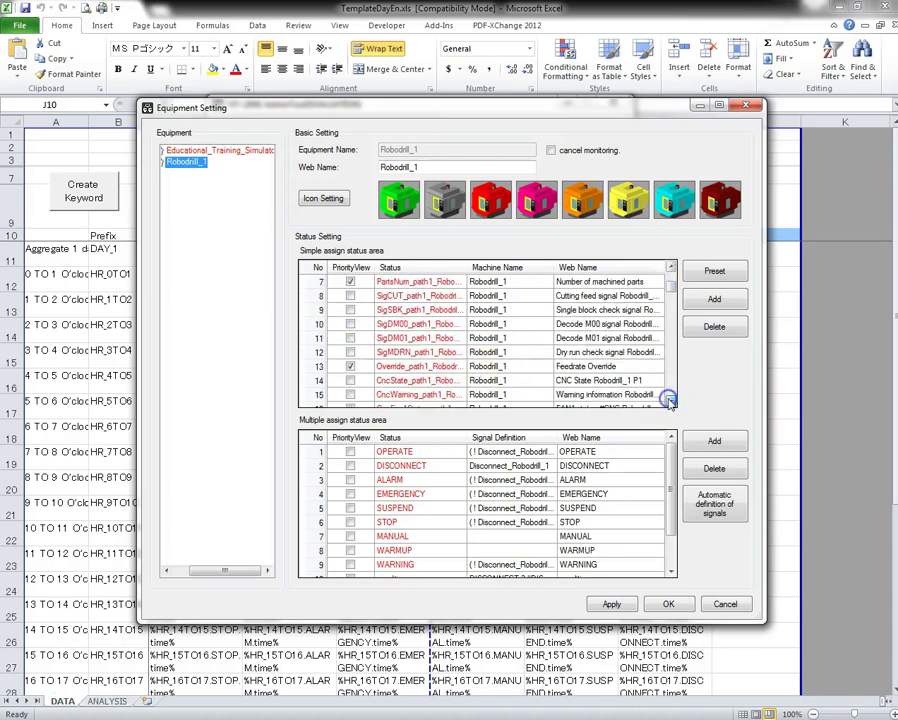
Copy the status name Override_path1_Robodrill_1 from the Feedrate Override signal's settings and close the equipment settings.
{"action": "double_click", "coordinate": [398, 370]}
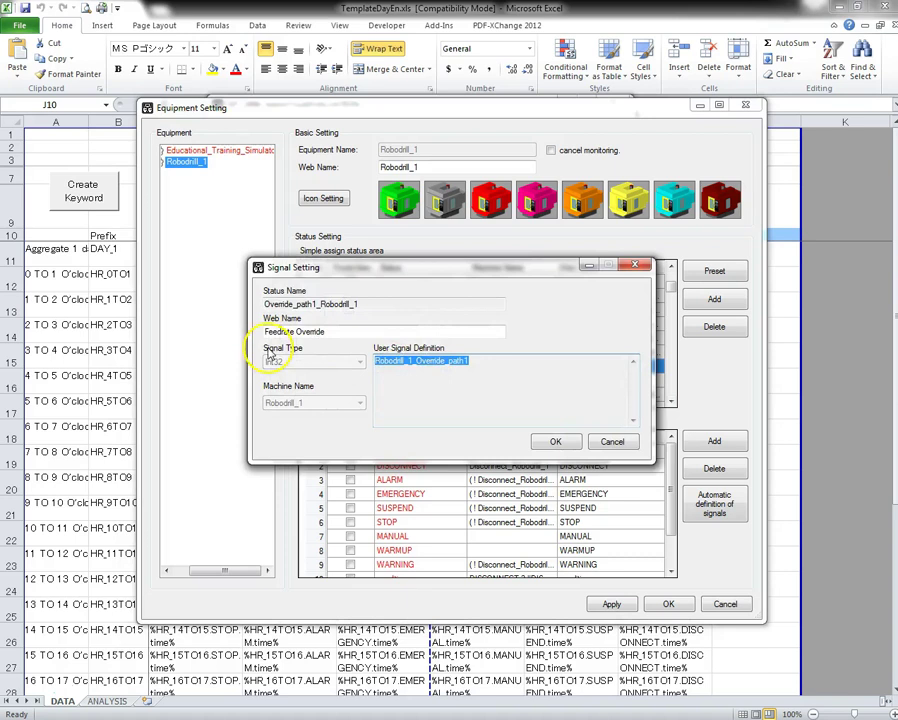
{"action": "left_click_drag", "start_coordinate": [360, 303], "coordinate": [240, 300]}
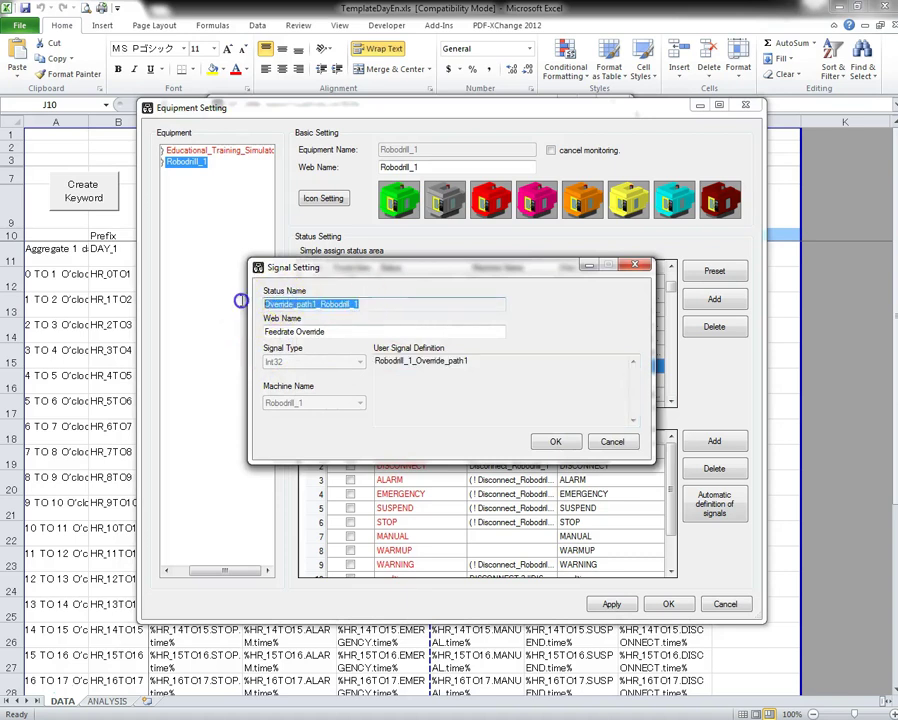
{"action": "right_click", "coordinate": [309, 307]}
{"action": "left_click", "coordinate": [342, 351]}
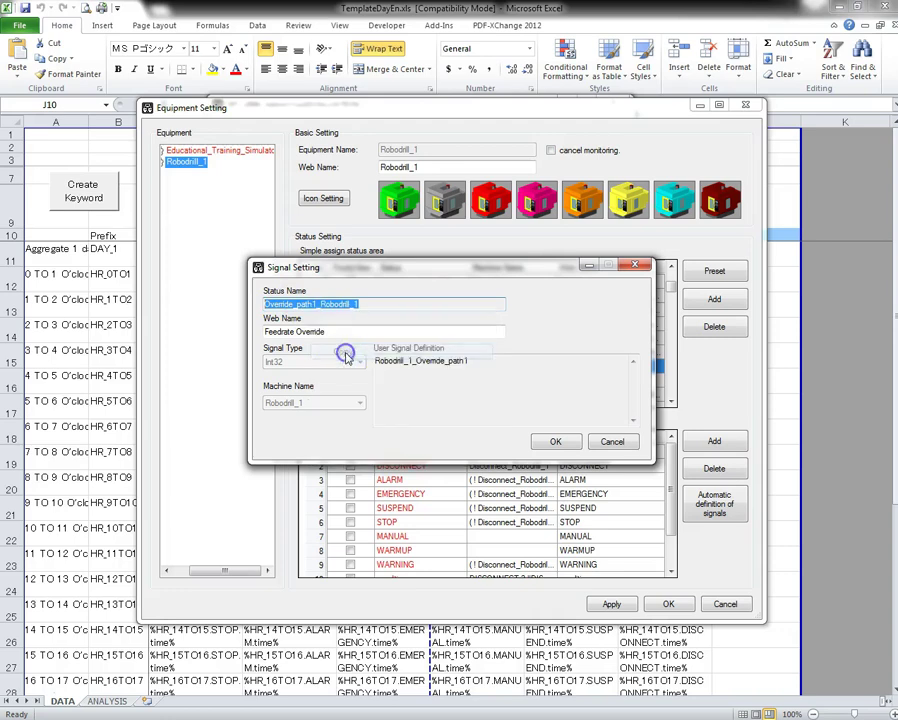
{"action": "left_click", "coordinate": [610, 440]}
{"action": "left_click", "coordinate": [676, 606]}
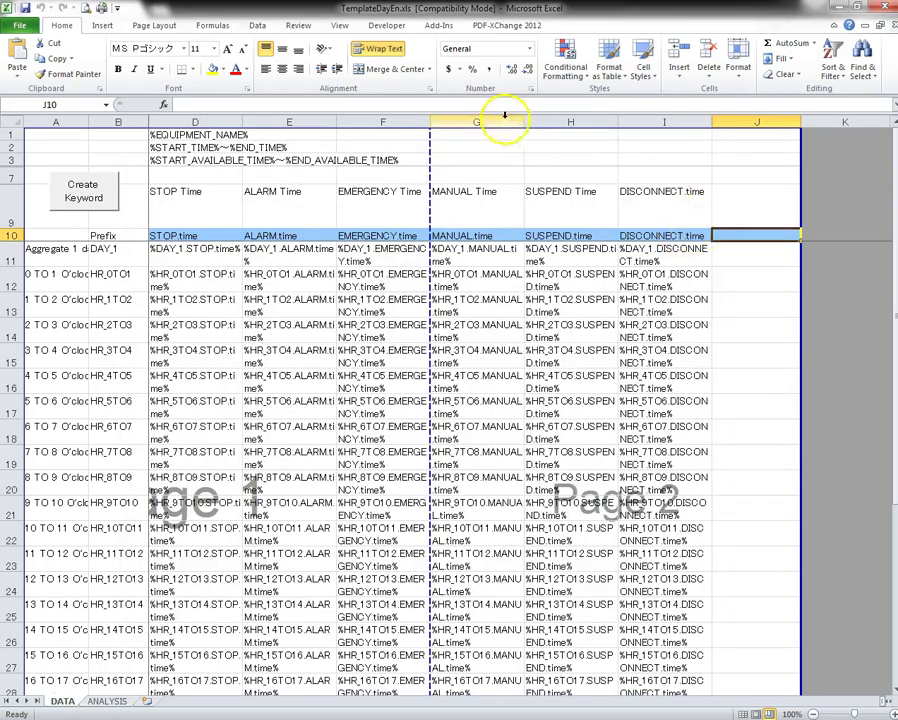
Paste the copied status name into cell J10 of the DATA sheet and append the suffix .avg.
{"action": "right_click", "coordinate": [489, 104]}
{"action": "left_click", "coordinate": [516, 160]}
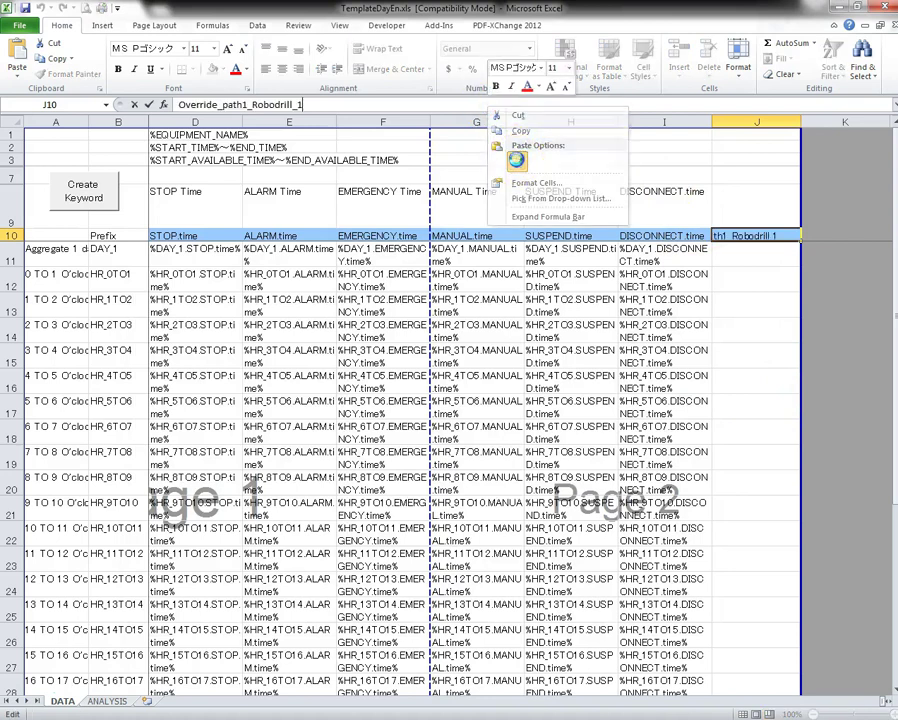
{"action": "left_click", "coordinate": [380, 110]}
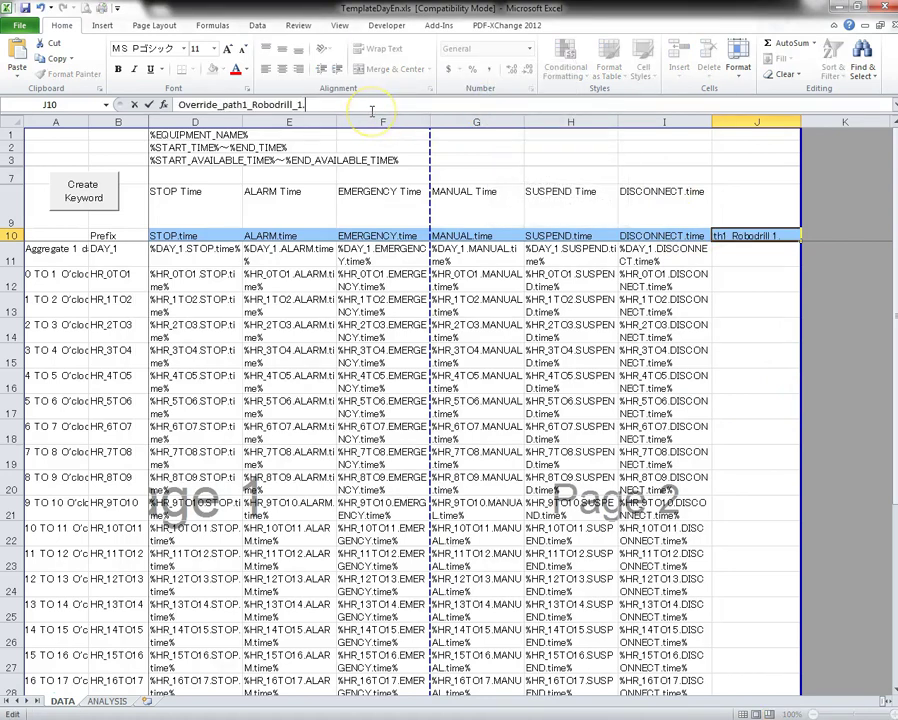
{"action": "type", "text": ".avg"}
{"action": "key", "text": "Return"}
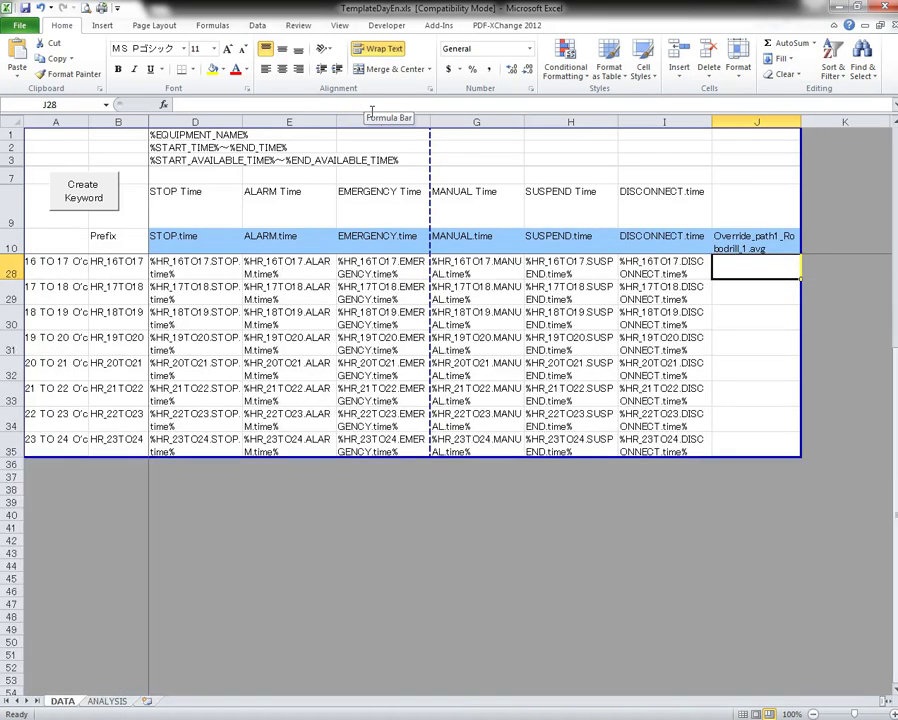
Look over the rows of column J on the DATA sheet and return to header cell J10.
{"action": "key", "text": "Up"}
{"action": "key", "text": "Up"}
{"action": "key", "text": "Up"}
{"action": "key", "text": "Up"}
{"action": "key", "text": "Up"}
{"action": "key", "text": "Up"}
{"action": "key", "text": "Up"}
{"action": "key", "text": "Up"}
{"action": "key", "text": "Up"}
{"action": "key", "text": "Up"}
{"action": "key", "text": "Up"}
{"action": "key", "text": "Up"}
{"action": "key", "text": "Up"}
{"action": "key", "text": "Up"}
{"action": "key", "text": "Up"}
{"action": "key", "text": "Up"}
{"action": "key", "text": "Up"}
{"action": "key", "text": "Up"}
{"action": "key", "text": "Up"}
{"action": "key", "text": "Up"}
{"action": "key", "text": "Down"}
{"action": "key", "text": "Down"}
{"action": "key", "text": "Down"}
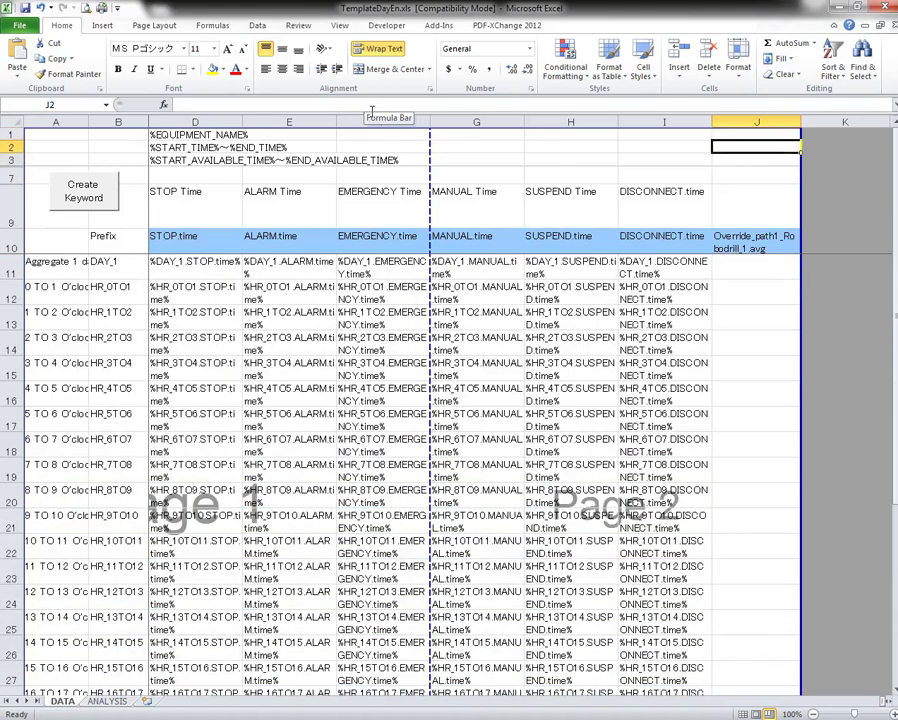
{"action": "key", "text": "Down"}
{"action": "key", "text": "Down"}
{"action": "key", "text": "Down"}
{"action": "key", "text": "Up"}
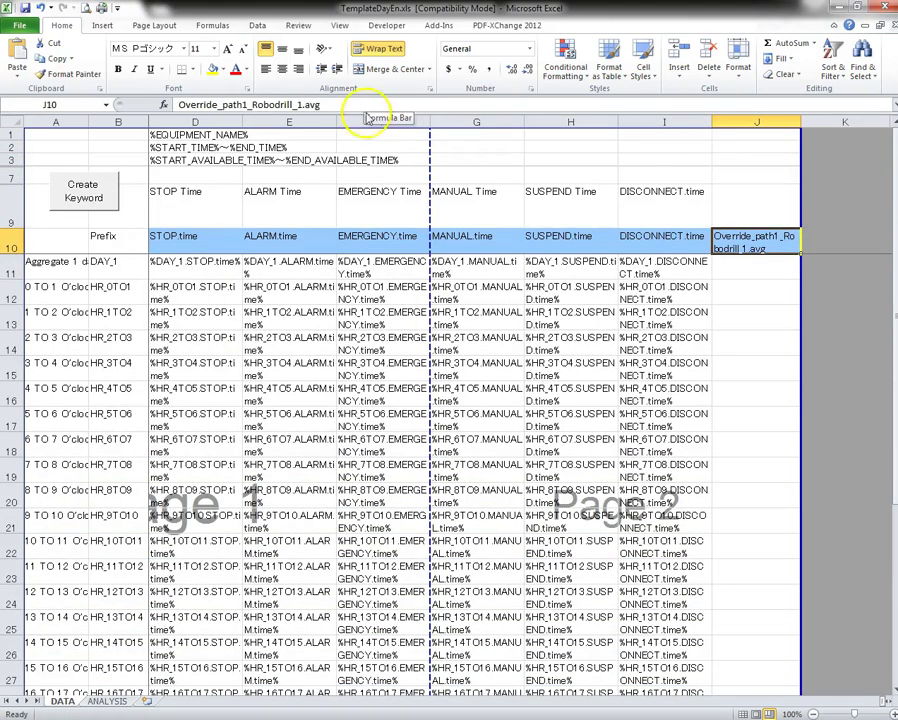
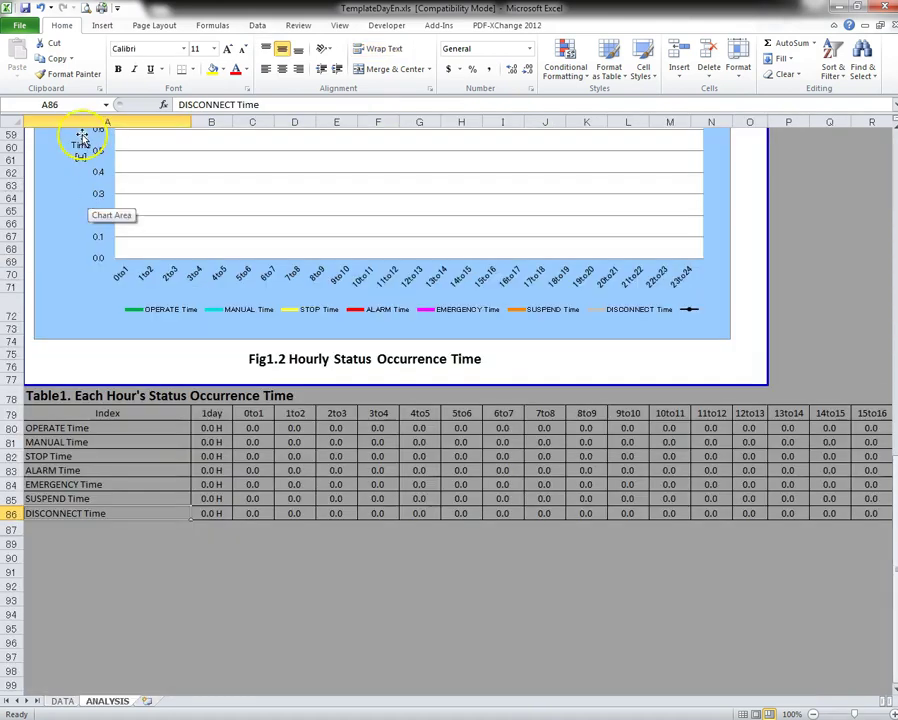
Review the ANALYSIS sheet's charts and the source table beneath the hourly status chart.
{"action": "left_click", "coordinate": [824, 224]}
{"action": "scroll", "coordinate": [820, 240], "scroll_direction": "up", "scroll_amount": 15}
{"action": "scroll", "coordinate": [823, 243], "scroll_direction": "down", "scroll_amount": 6}
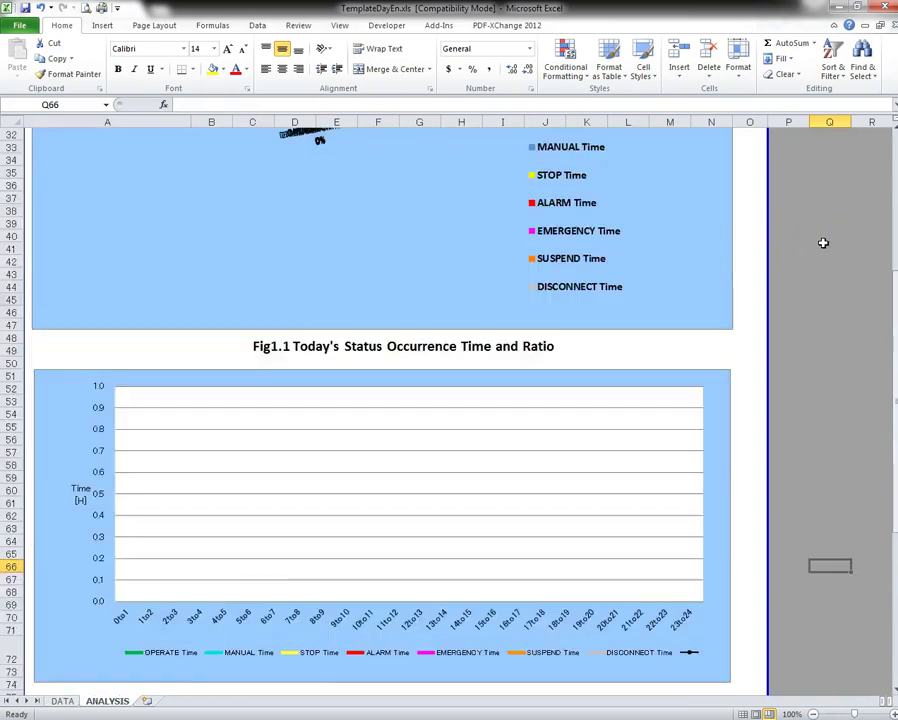
{"action": "scroll", "coordinate": [823, 243], "scroll_direction": "down", "scroll_amount": 9}
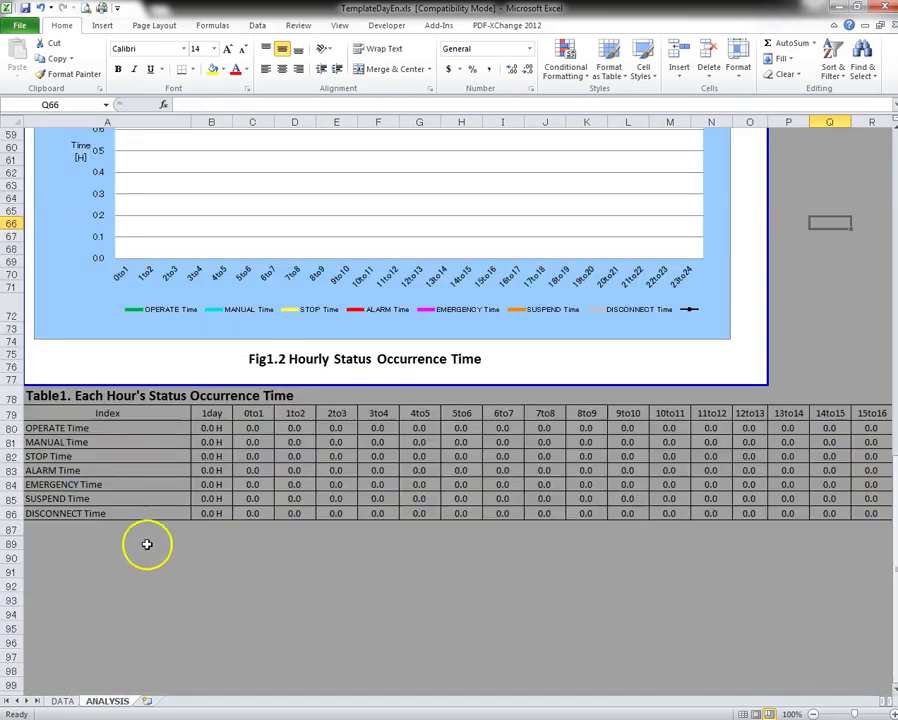
Copy the DISCONNECT Time row of the ANALYSIS source table into the empty row 87 below it.
{"action": "left_click", "coordinate": [106, 519]}
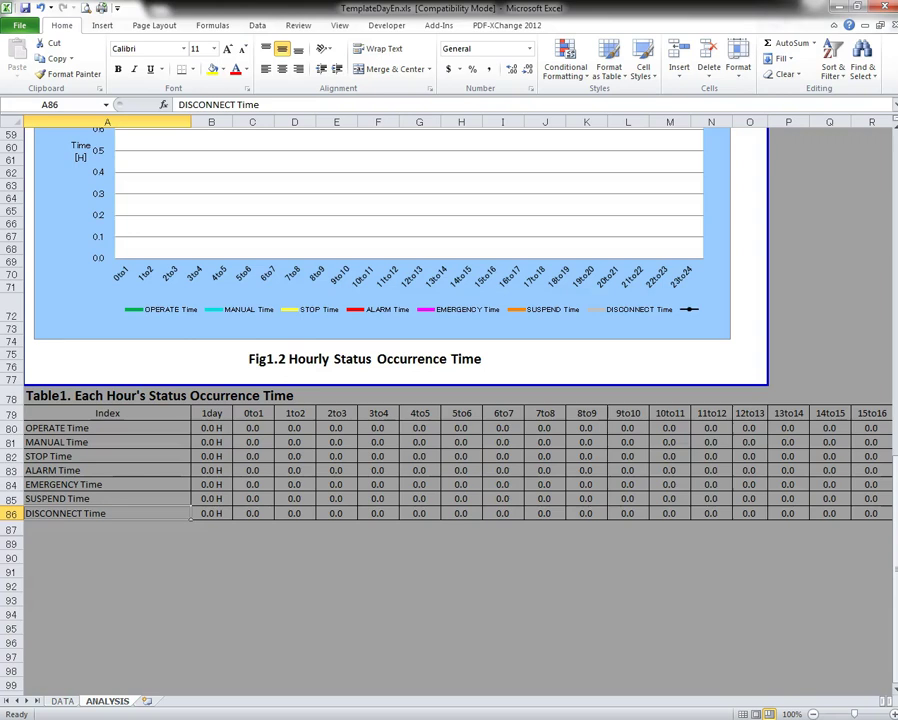
{"action": "left_click_drag", "start_coordinate": [192, 516], "coordinate": [812, 518]}
{"action": "key", "text": "alt+e"}
{"action": "key", "text": "c"}
{"action": "key", "text": "Down"}
{"action": "key", "text": "ctrl+v"}
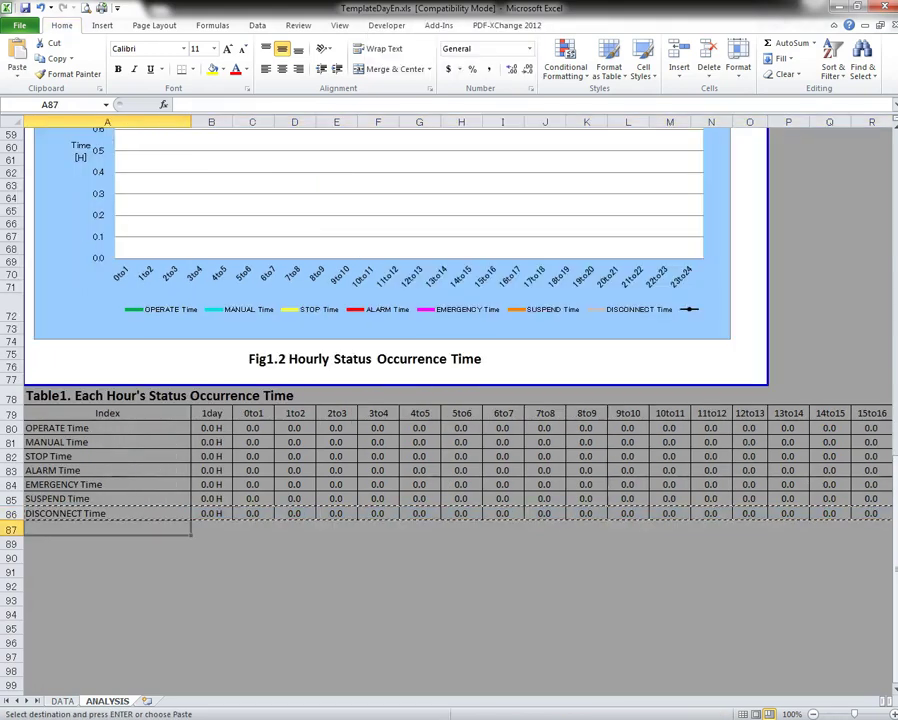
{"action": "key", "text": "Escape"}
{"action": "key", "text": "Down"}
Rename the copied row's label in cell A87 to Feedrate Override avg.
{"action": "left_click", "coordinate": [107, 528]}
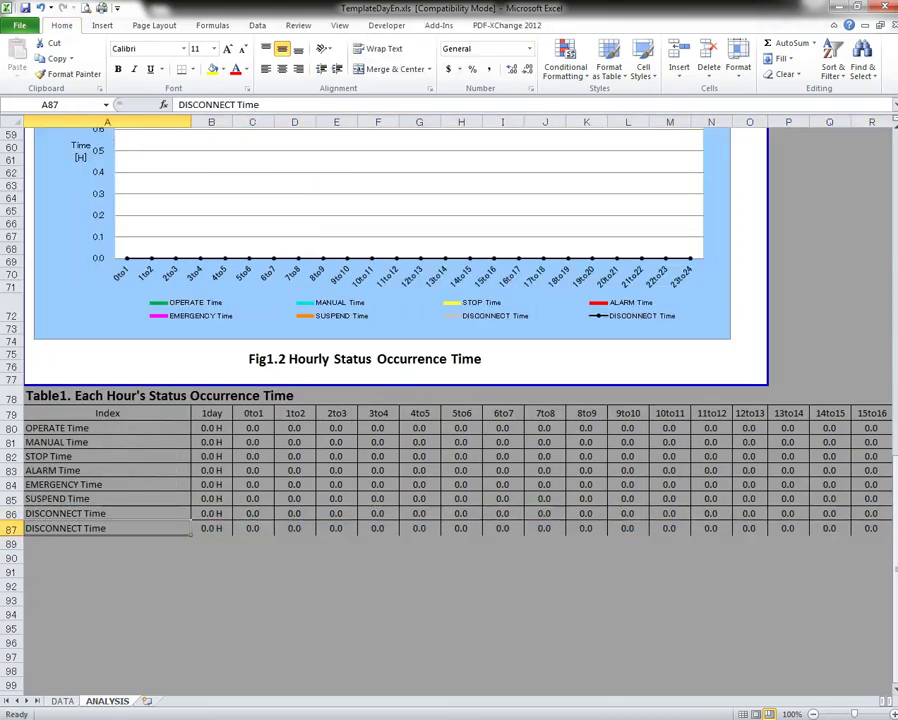
{"action": "type", "text": "Feedrate Overrid"}
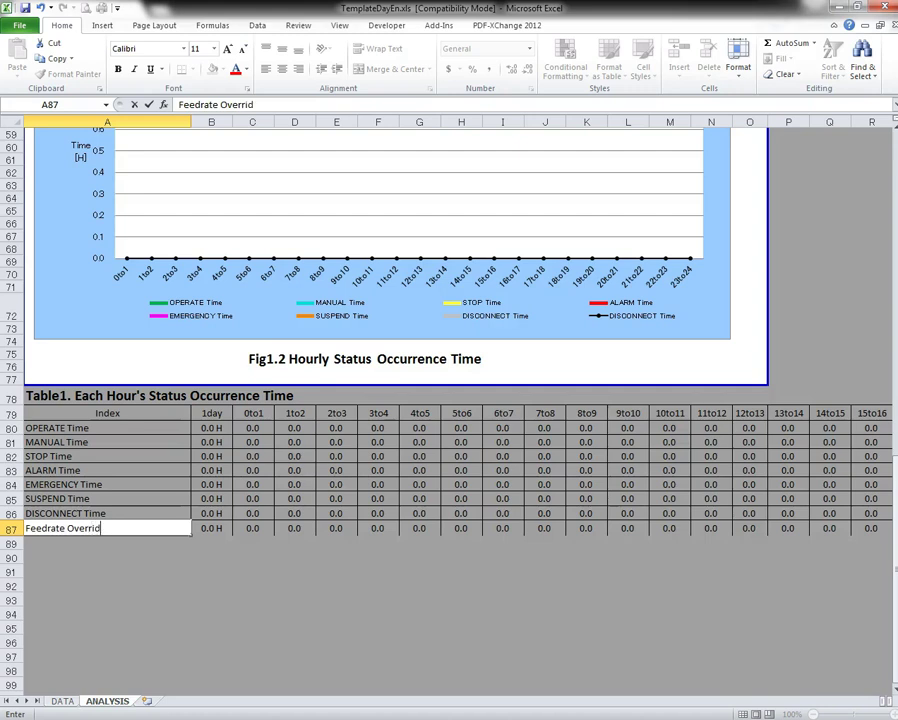
{"action": "type", "text": "e avg"}
{"action": "key", "text": "Return"}
Replace every !i with !j in the formulas of the Feedrate Override avg row, cells B87 to Z87.
{"action": "key", "text": "Up"}
{"action": "key", "text": "Right"}
{"action": "key", "text": "shift+Right"}
{"action": "left_click_drag", "start_coordinate": [295, 528], "coordinate": [811, 530]}
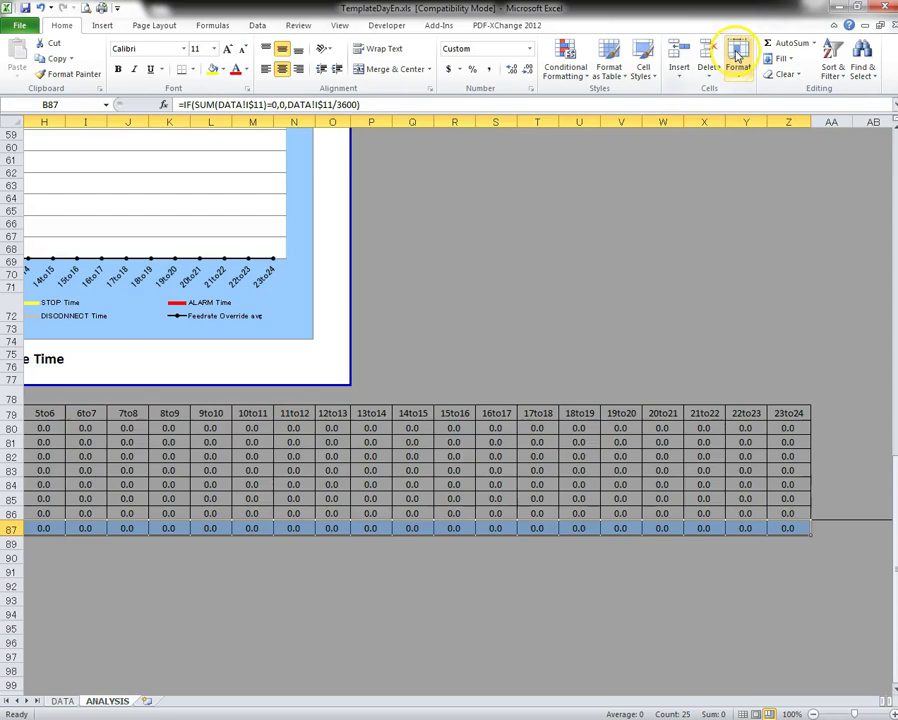
{"action": "left_click", "coordinate": [862, 55]}
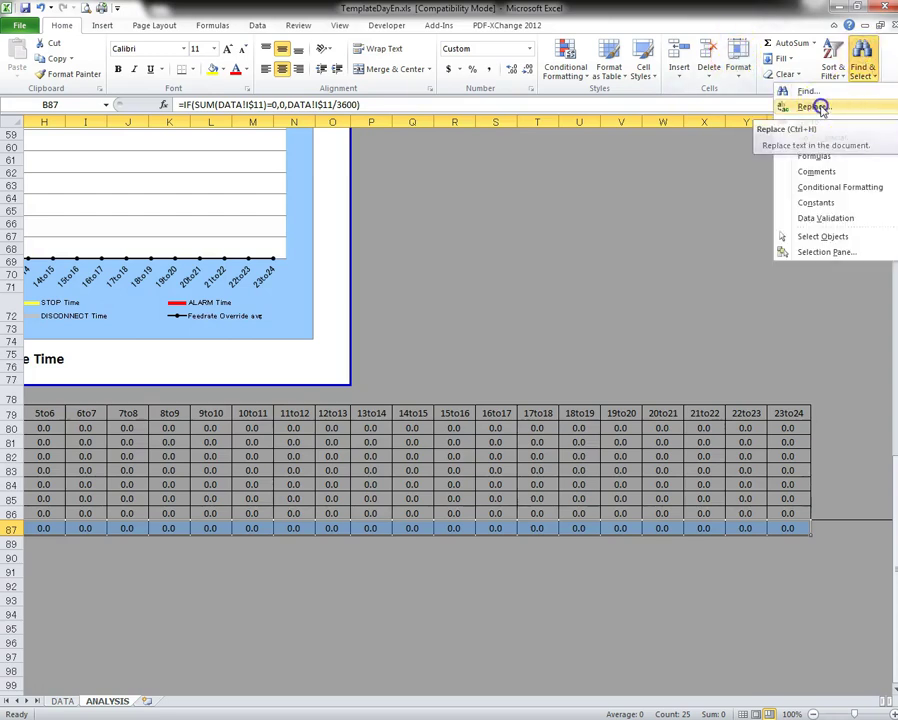
{"action": "scroll", "coordinate": [612, 216], "scroll_direction": "left", "scroll_amount": 5}
{"action": "key", "text": "ctrl+h"}
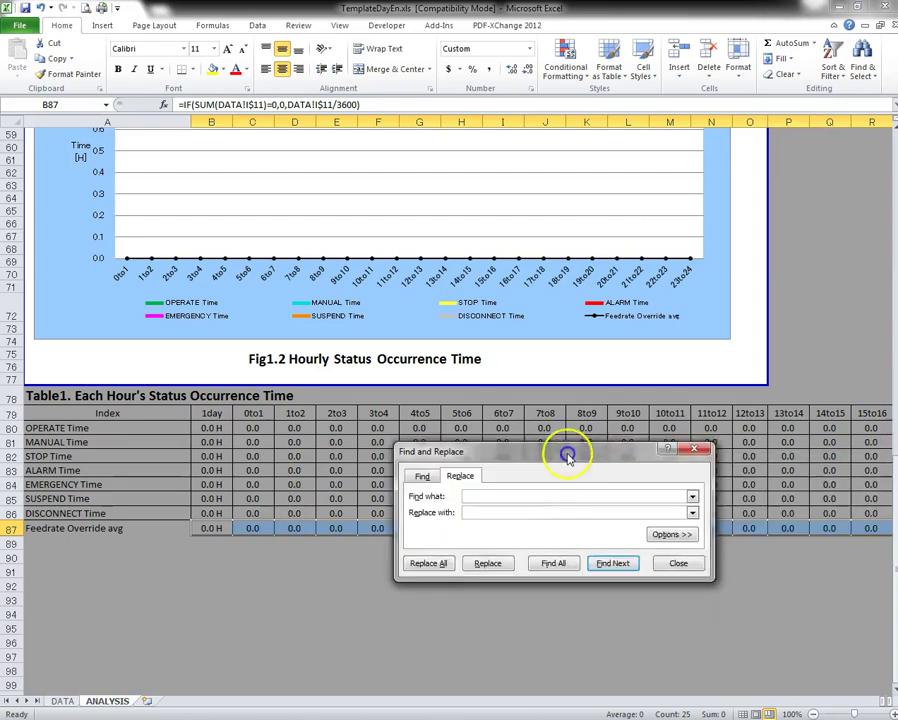
{"action": "left_click_drag", "start_coordinate": [566, 456], "coordinate": [482, 456]}
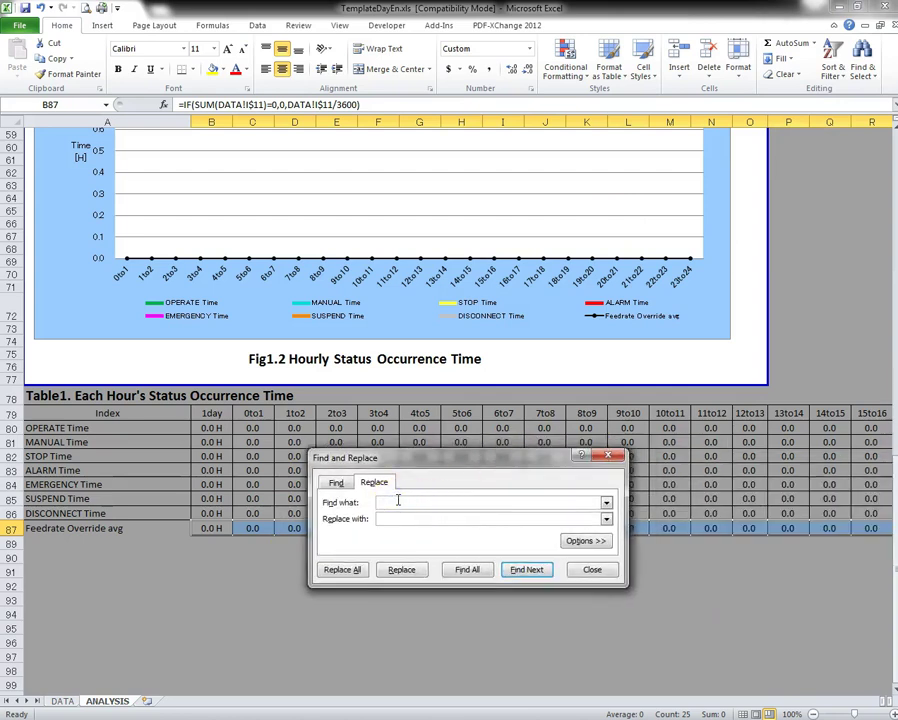
{"action": "left_click", "coordinate": [390, 517]}
{"action": "left_click", "coordinate": [342, 569]}
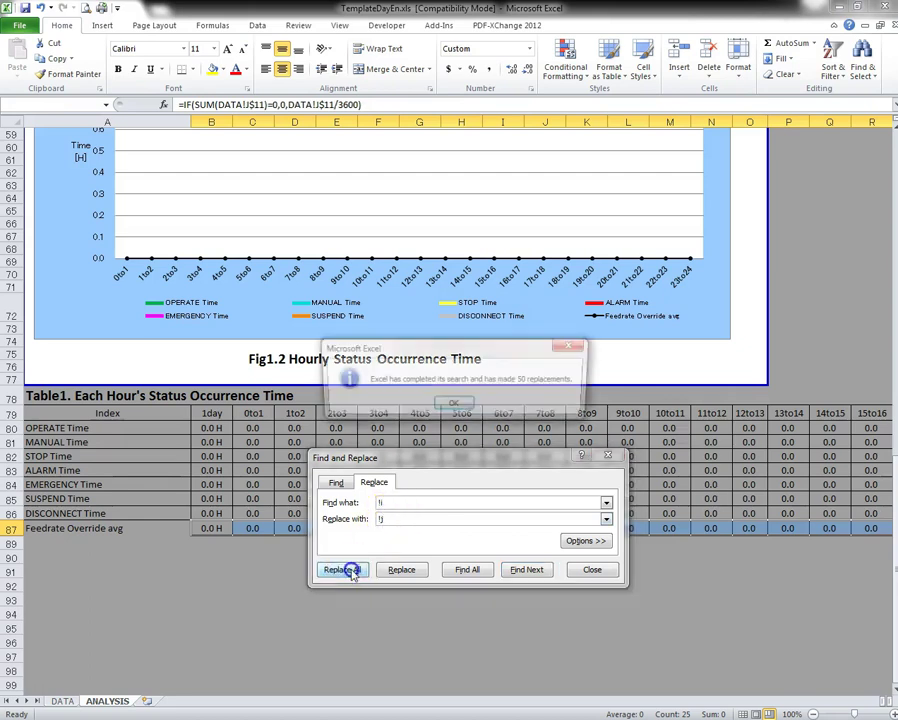
{"action": "left_click", "coordinate": [452, 403]}
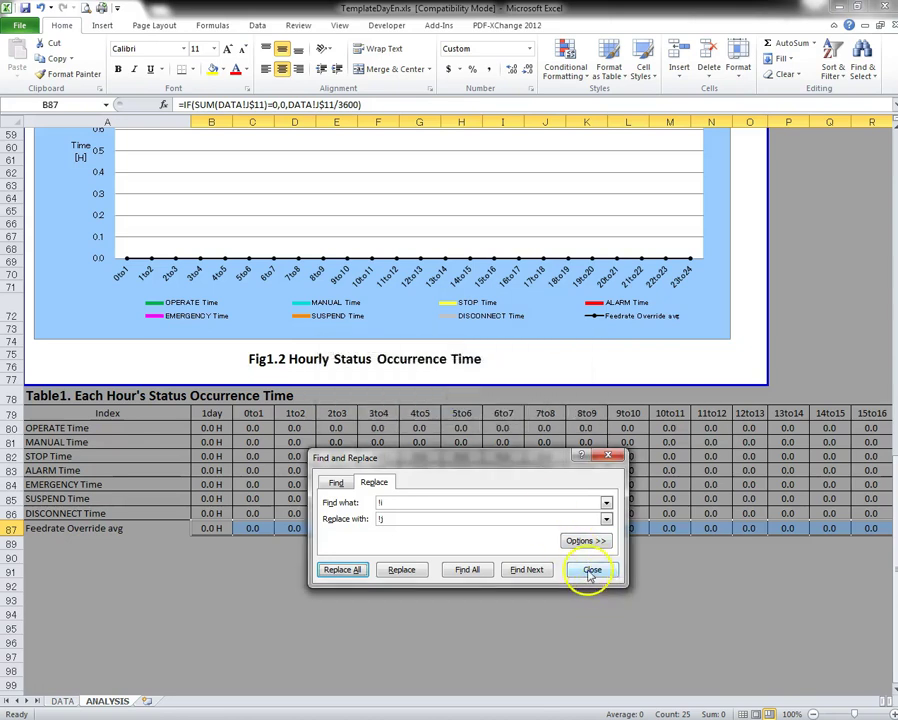
Remove the /3600 division from all formulas in B87 to Z87 by replacing it with nothing.
{"action": "left_click", "coordinate": [414, 502]}
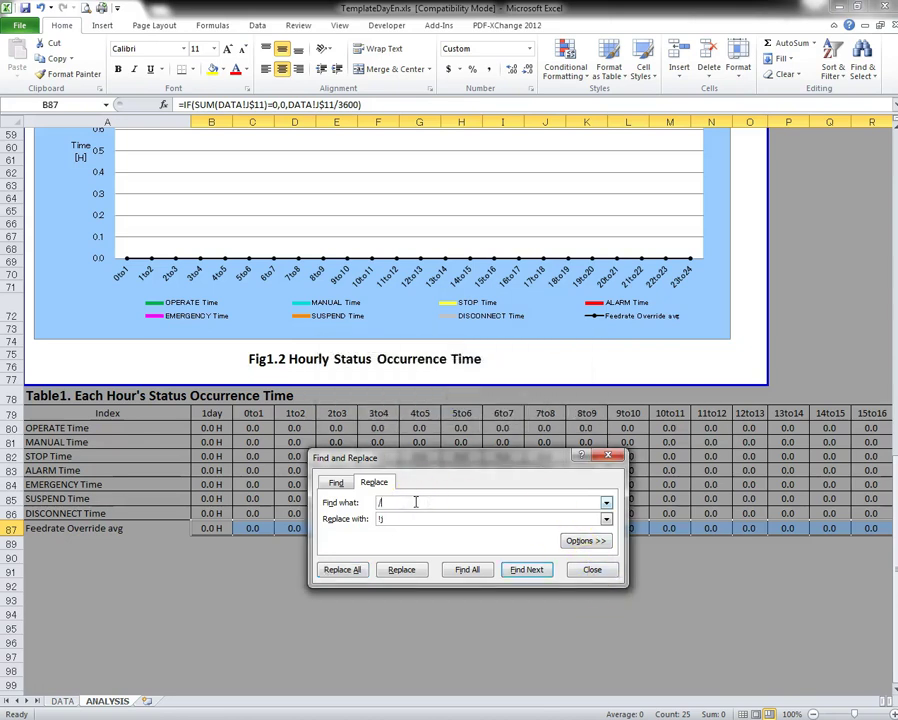
{"action": "type", "text": "/3600"}
{"action": "left_click", "coordinate": [395, 518]}
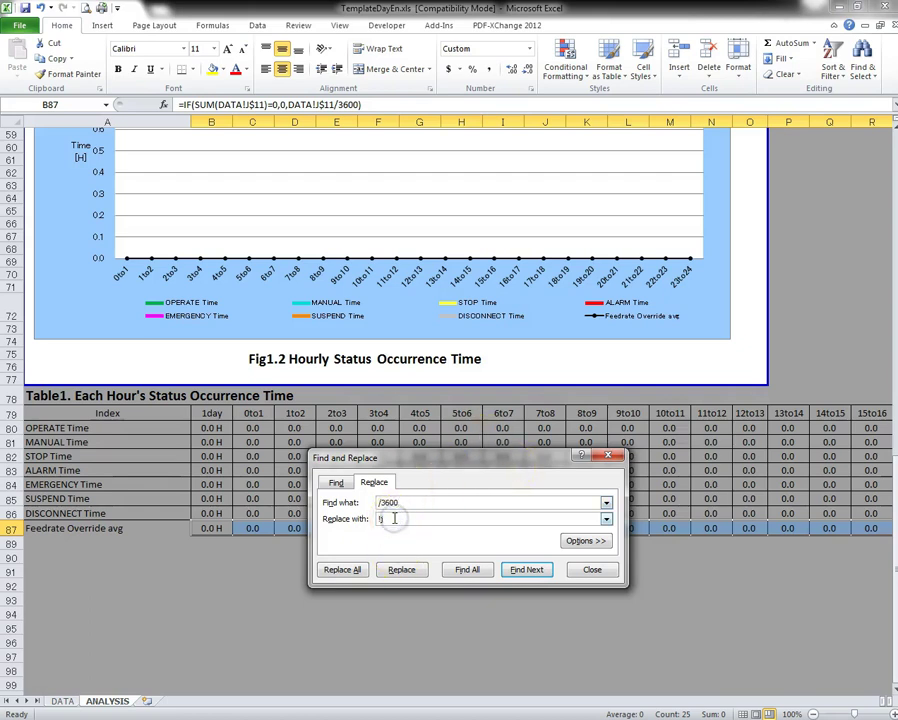
{"action": "left_click", "coordinate": [340, 569]}
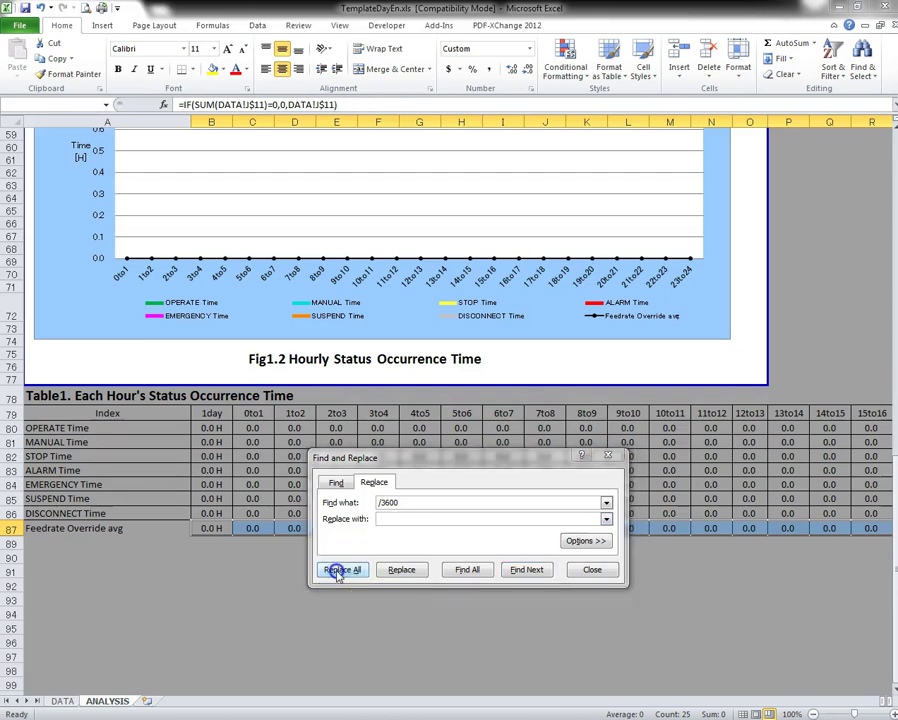
{"action": "left_click", "coordinate": [452, 406]}
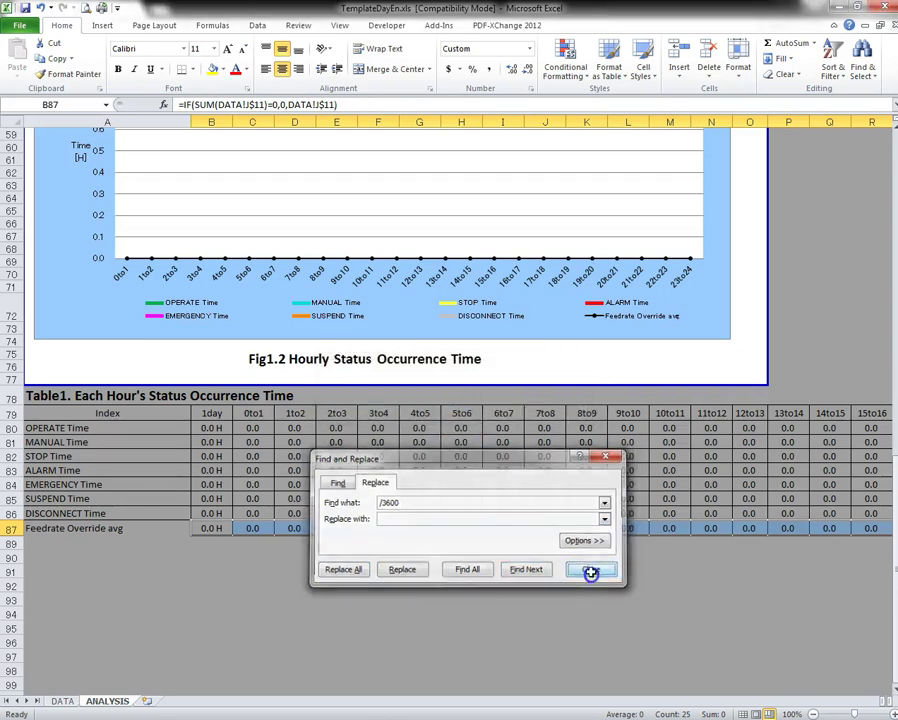
{"action": "left_click", "coordinate": [588, 571]}
{"action": "left_click", "coordinate": [503, 570]}
Apply outline and inside borders to the Feedrate Override avg row from A87 to Z87.
{"action": "left_click_drag", "start_coordinate": [72, 530], "coordinate": [775, 530]}
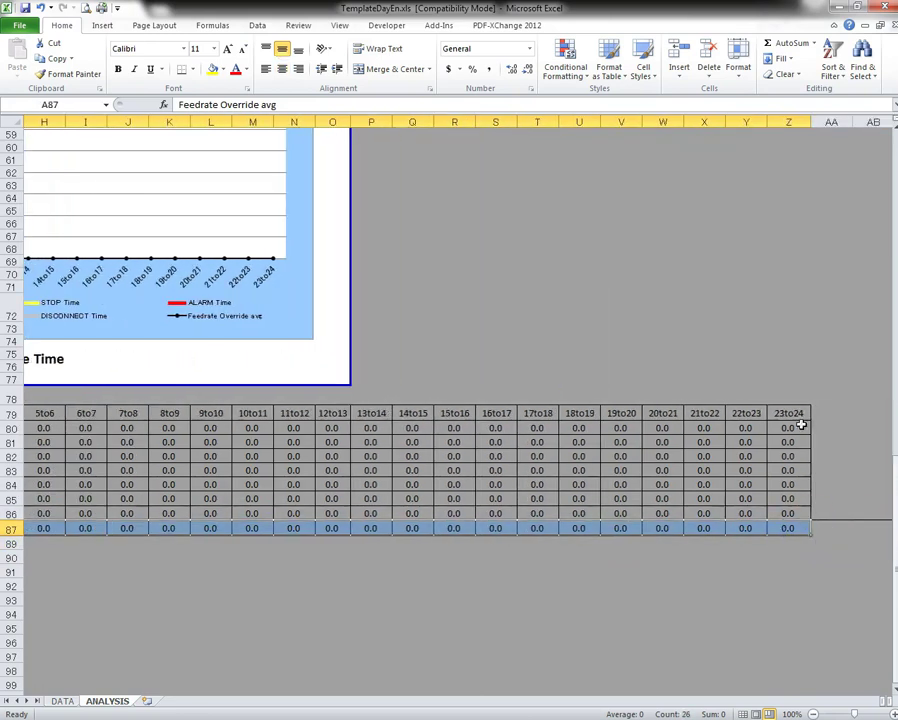
{"action": "left_click", "coordinate": [738, 60]}
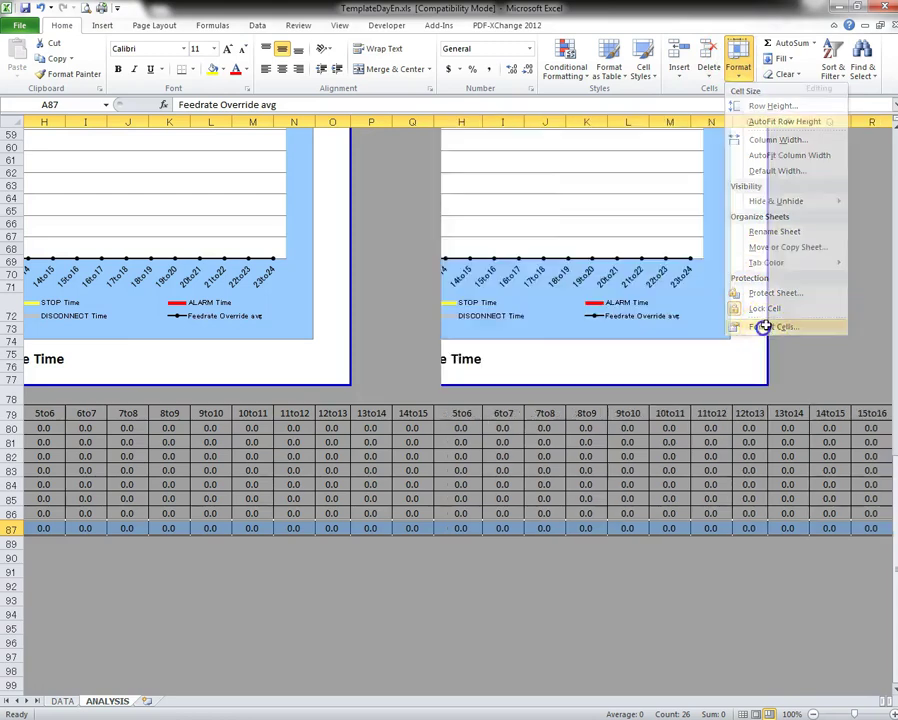
{"action": "left_click", "coordinate": [768, 326]}
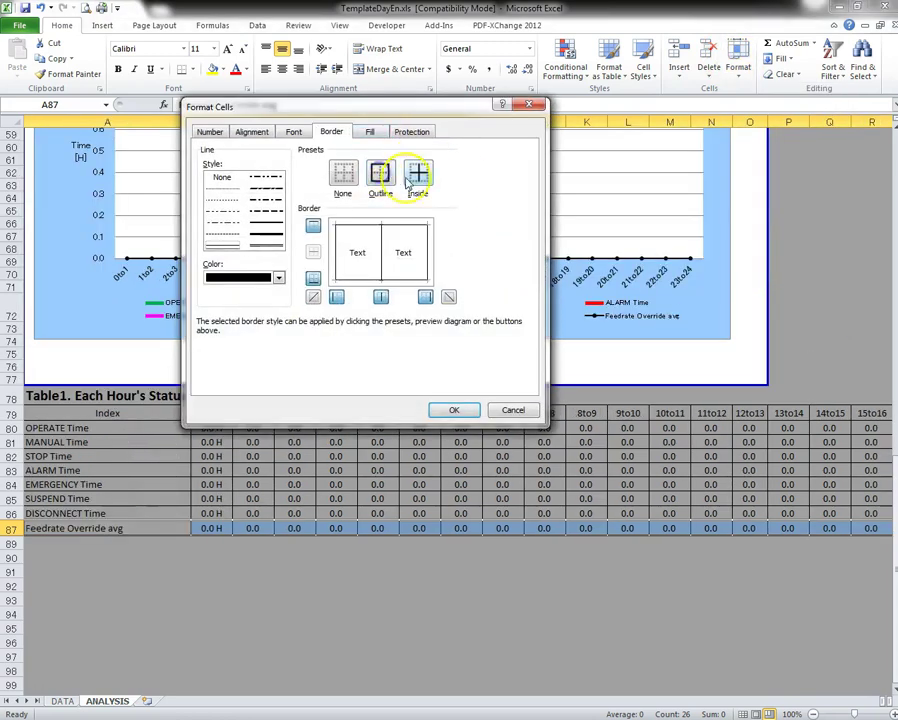
{"action": "left_click", "coordinate": [454, 410]}
{"action": "left_click", "coordinate": [263, 605]}
Format cells B87 to Z87 of the Feedrate Override avg row as Number with 0 decimal places.
{"action": "key", "text": "Up"}
{"action": "key", "text": "Up"}
{"action": "key", "text": "Up"}
{"action": "key", "text": "Up"}
{"action": "key", "text": "Up"}
{"action": "key", "text": "Up"}
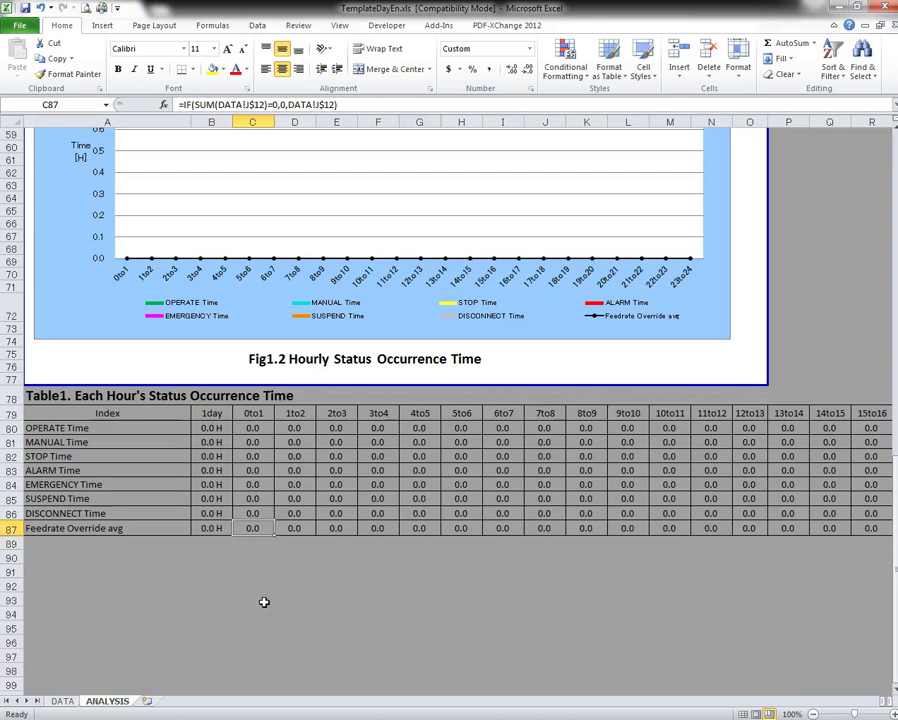
{"action": "key", "text": "shift+Right"}
{"action": "key", "text": "shift+Right"}
{"action": "key", "text": "shift+Right"}
{"action": "key", "text": "shift+Right"}
{"action": "key", "text": "shift+Right"}
{"action": "key", "text": "shift+Right"}
{"action": "key", "text": "shift+Right"}
{"action": "key", "text": "shift+Right"}
{"action": "key", "text": "shift+Right"}
{"action": "key", "text": "shift+Right"}
{"action": "key", "text": "shift+Right"}
{"action": "key", "text": "shift+Right"}
{"action": "key", "text": "shift+Right"}
{"action": "key", "text": "shift+Right"}
{"action": "key", "text": "shift+Right"}
{"action": "key", "text": "shift+Right"}
{"action": "key", "text": "shift+Right"}
{"action": "key", "text": "shift+Right"}
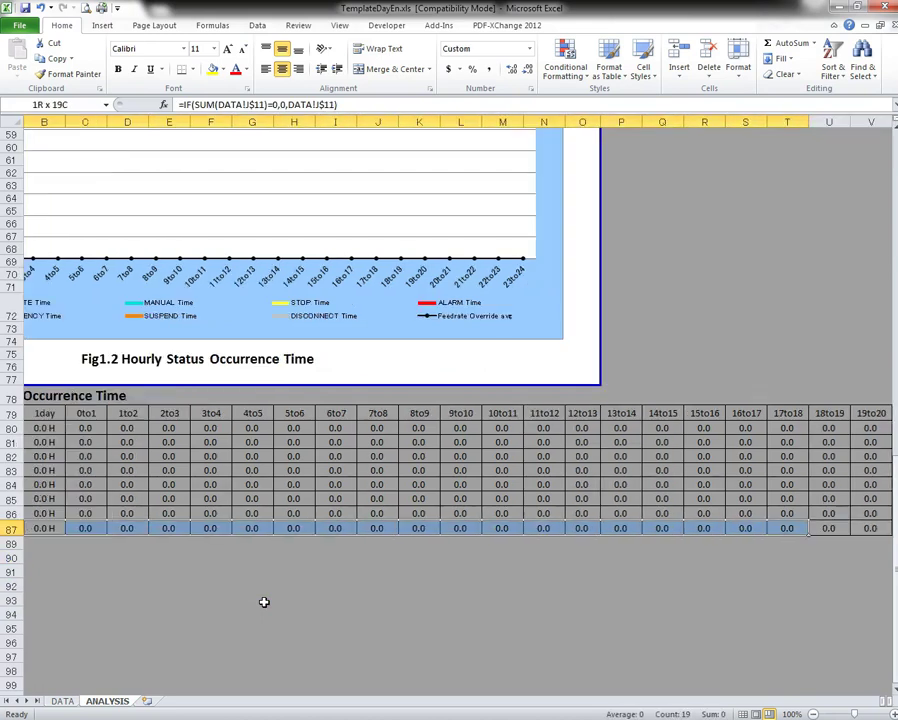
{"action": "key", "text": "shift+Right"}
{"action": "key", "text": "shift+Right"}
{"action": "key", "text": "shift+Right"}
{"action": "key", "text": "shift+Right"}
{"action": "key", "text": "shift+Right"}
{"action": "key", "text": "shift+Right"}
{"action": "left_click", "coordinate": [739, 58]}
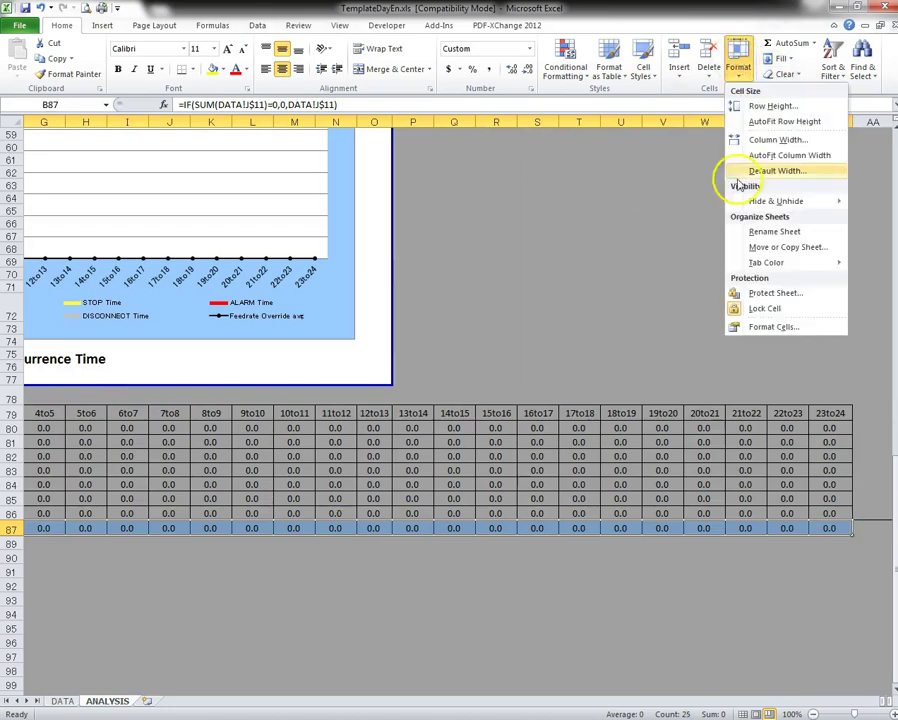
{"action": "left_click", "coordinate": [772, 326]}
{"action": "left_click", "coordinate": [209, 133]}
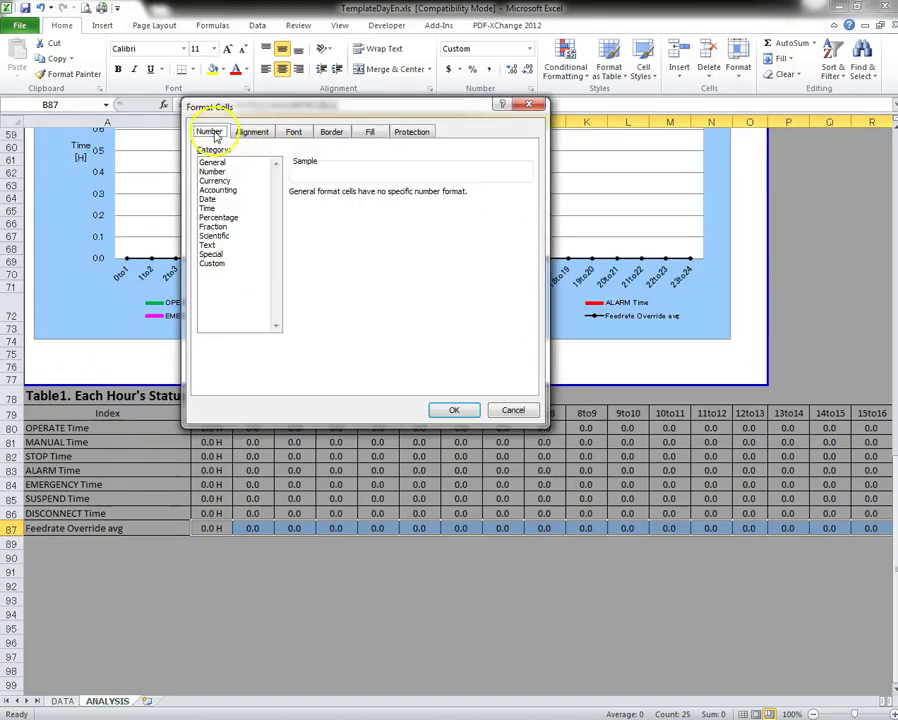
{"action": "left_click", "coordinate": [212, 172]}
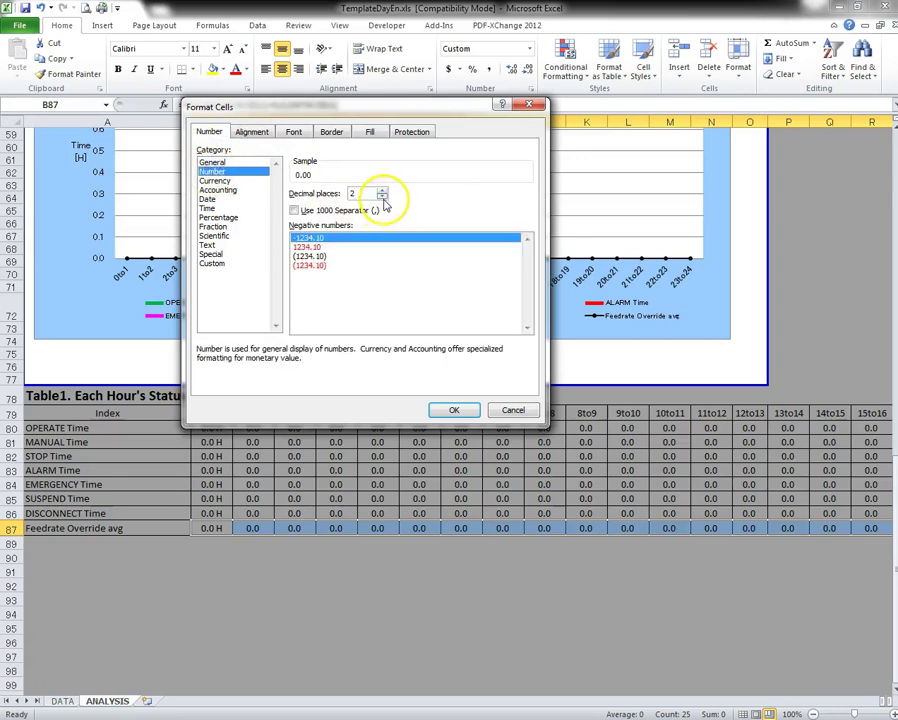
{"action": "left_click", "coordinate": [454, 410]}
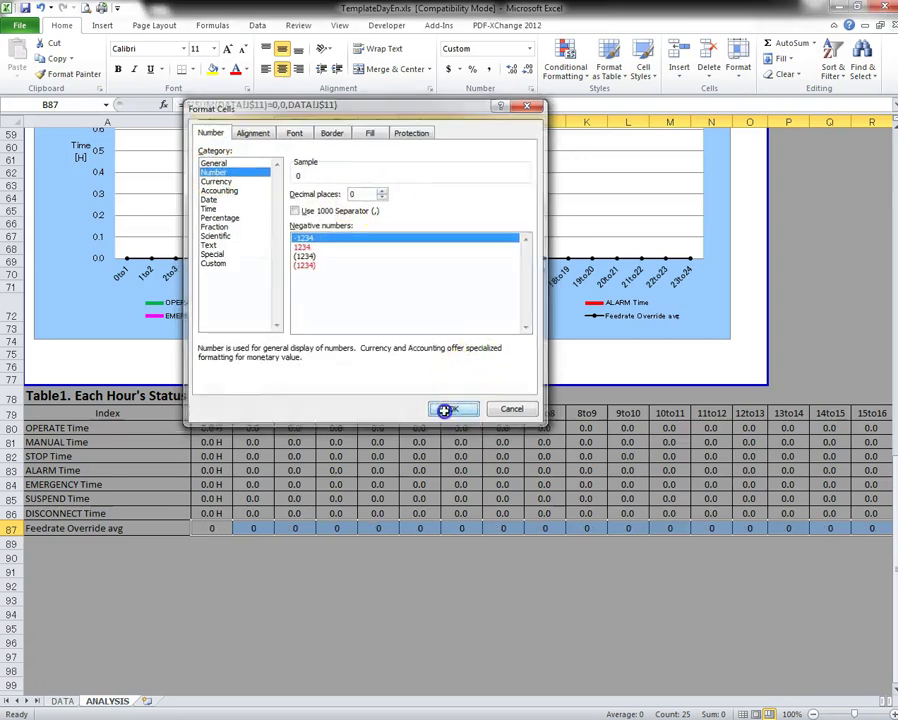
{"action": "left_click", "coordinate": [314, 600]}
{"action": "left_click", "coordinate": [56, 558]}
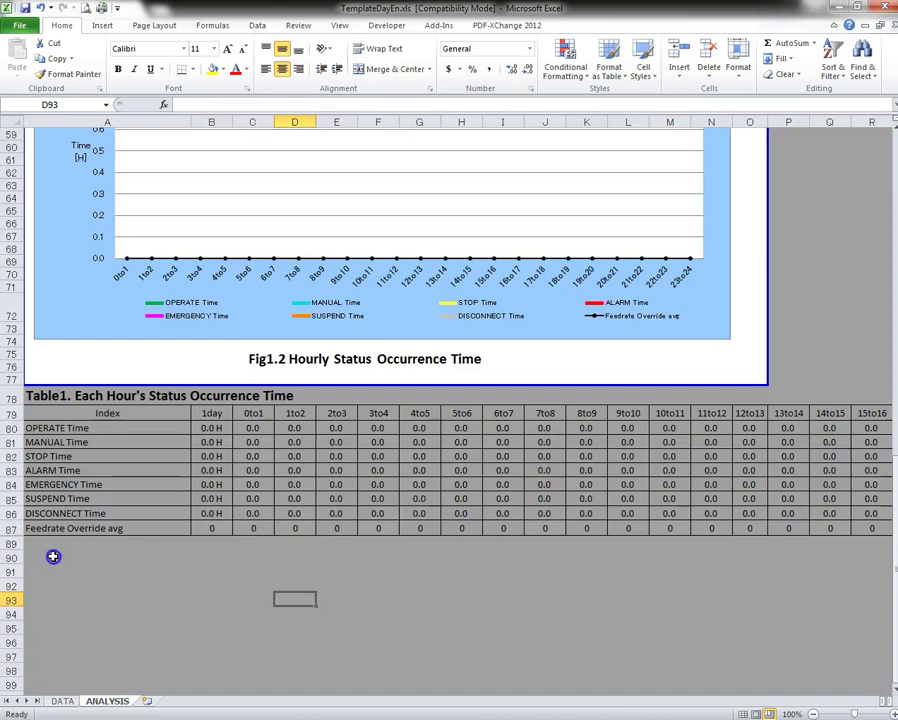
Insert a blank row directly beneath the DISCONNECT Time row of both report tables, at rows 19 and 29.
{"action": "scroll", "coordinate": [340, 607], "scroll_direction": "up", "scroll_amount": 19}
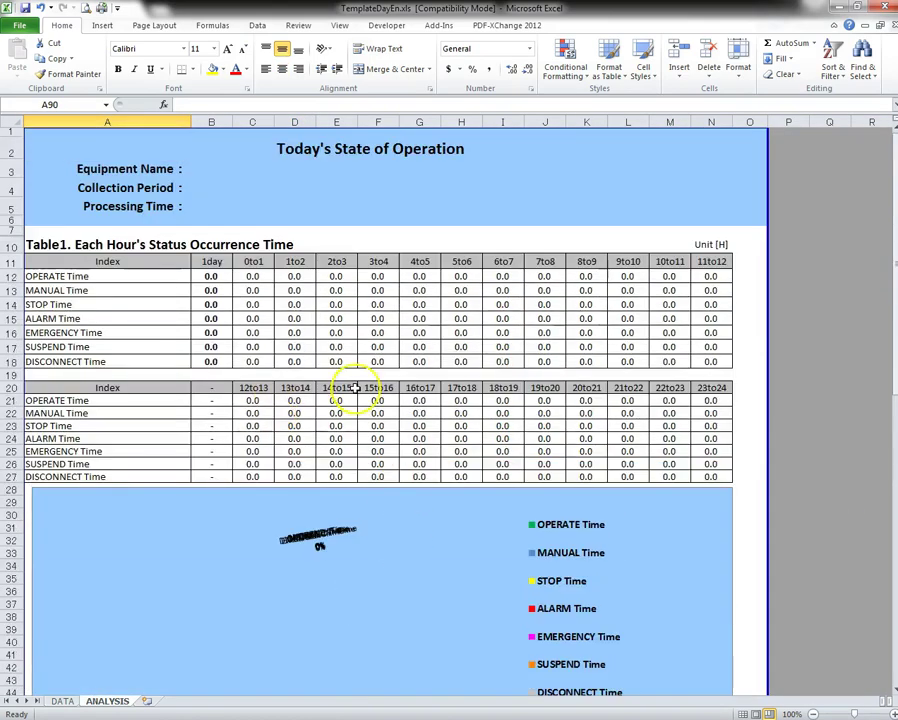
{"action": "scroll", "coordinate": [300, 355], "scroll_direction": "down", "scroll_amount": 3}
{"action": "left_click", "coordinate": [14, 267]}
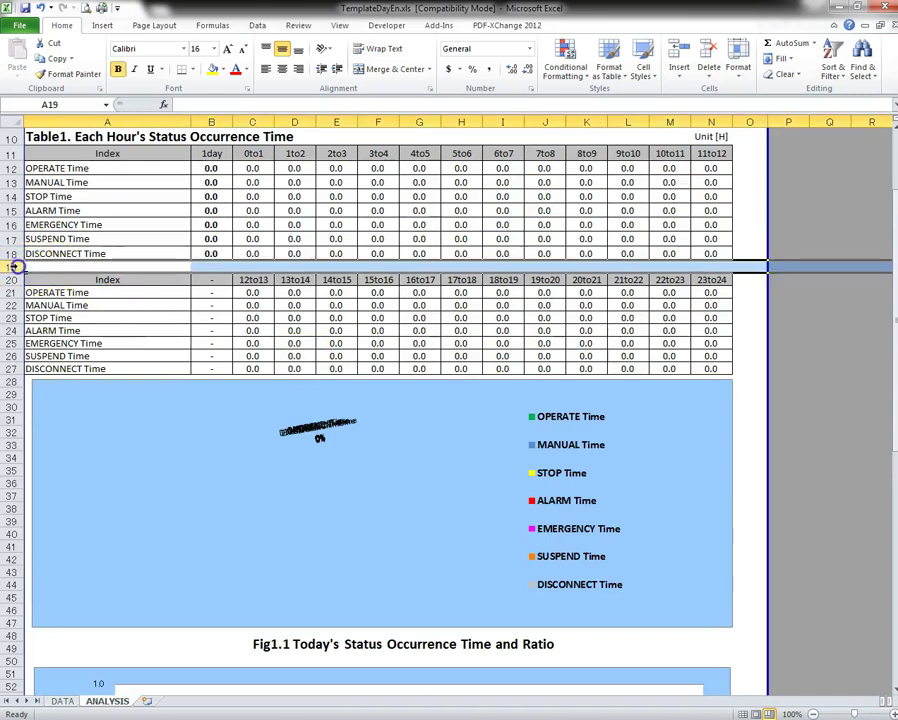
{"action": "right_click", "coordinate": [16, 268]}
{"action": "left_click", "coordinate": [62, 356]}
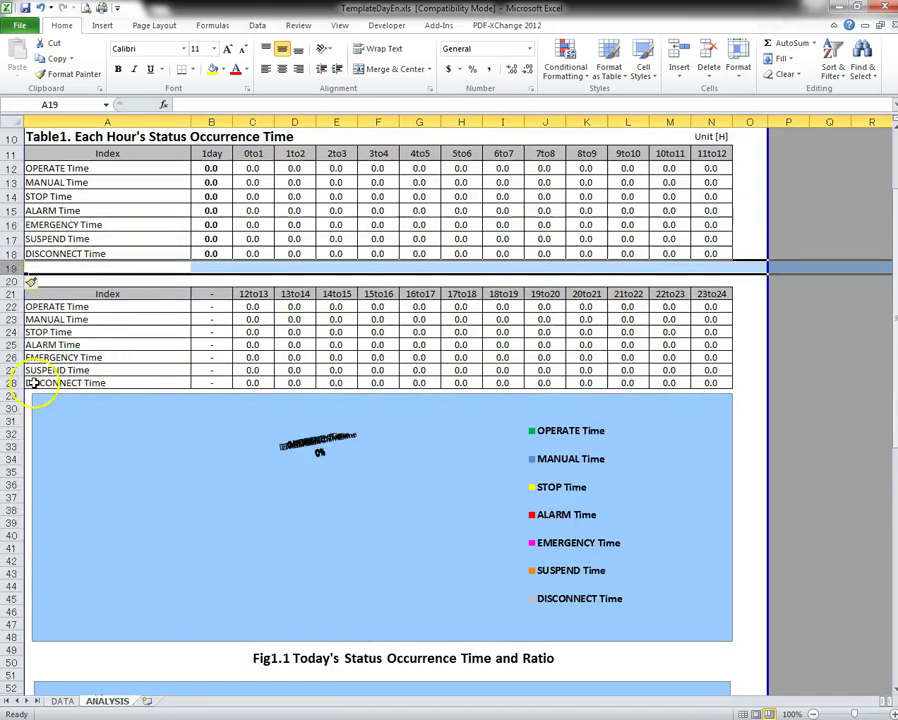
{"action": "right_click", "coordinate": [14, 396]}
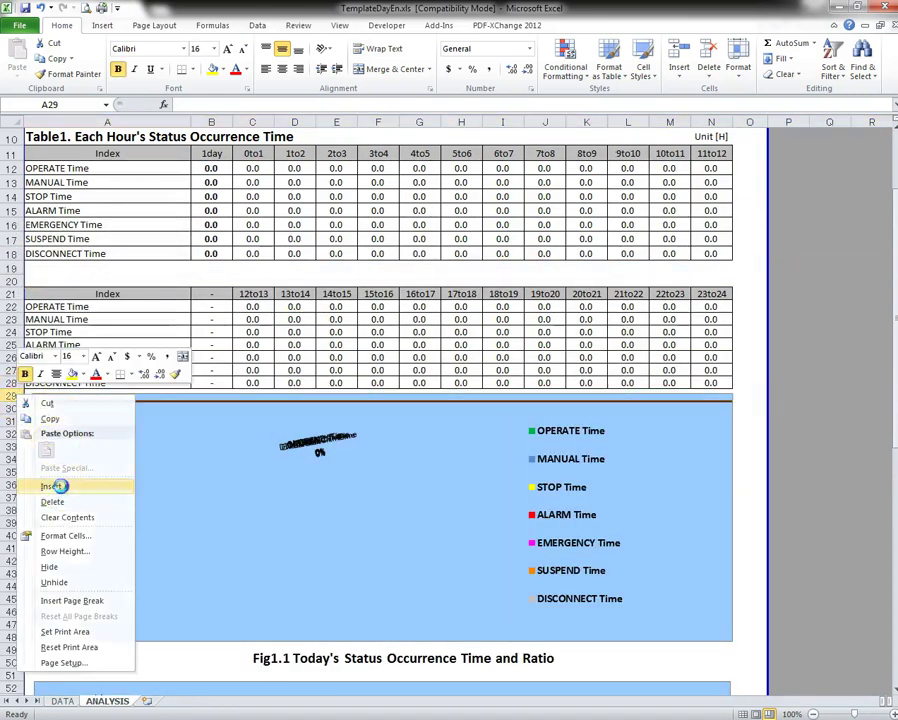
{"action": "left_click", "coordinate": [60, 483]}
Copy the first report table's DISCONNECT Time row, A18 to N18, into the new row 19.
{"action": "left_click", "coordinate": [91, 253]}
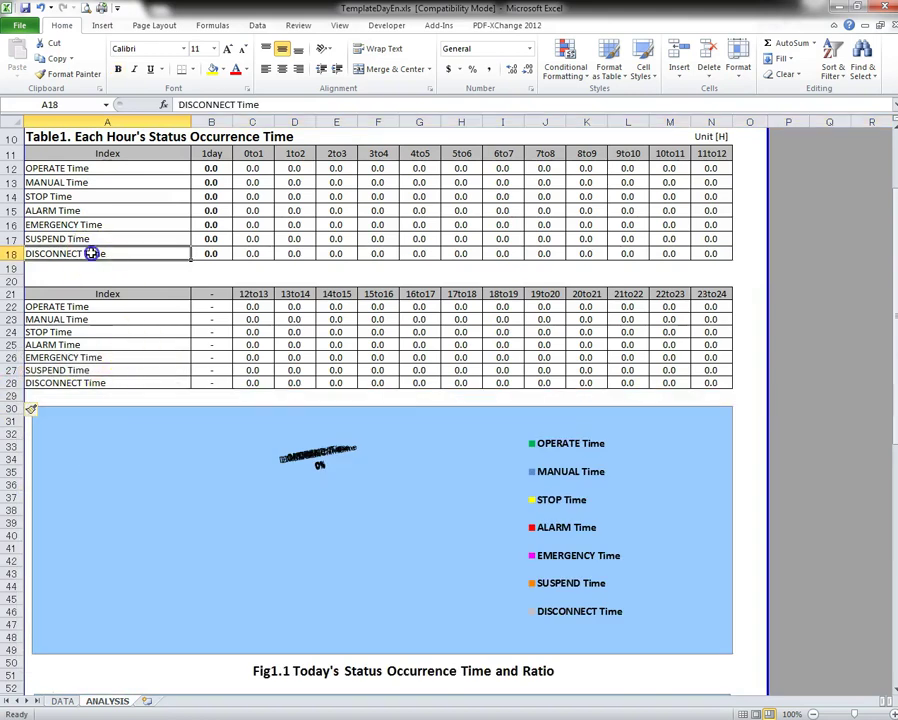
{"action": "left_click_drag", "start_coordinate": [100, 253], "coordinate": [710, 250]}
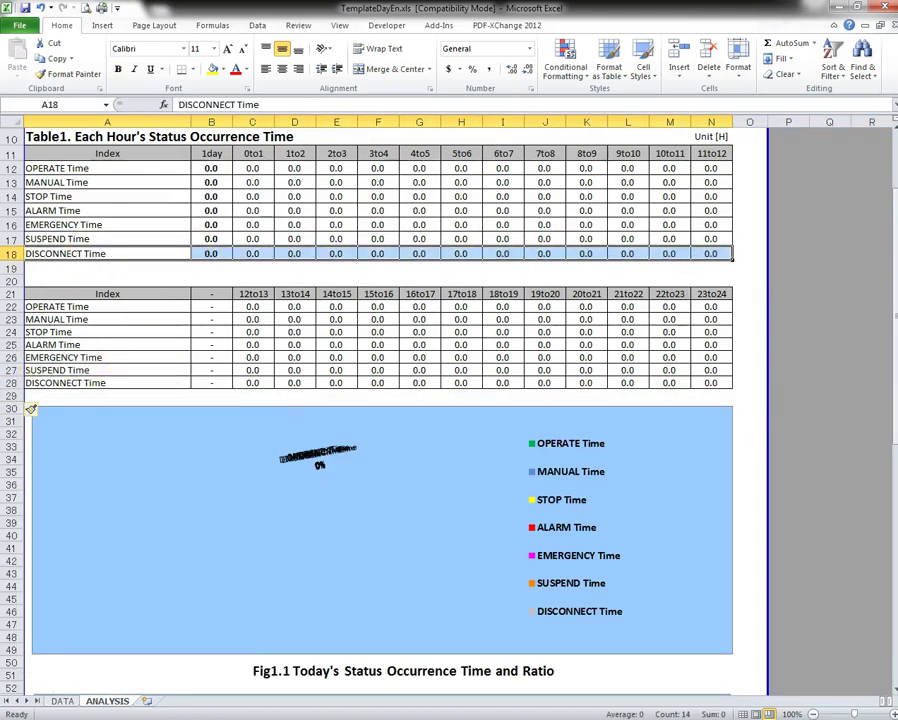
{"action": "key", "text": "alt+e"}
{"action": "key", "text": "c"}
{"action": "key", "text": "Down"}
{"action": "key", "text": "Return"}
Rename the copied row's label in cell A19 to Feedrate Override Avg.
{"action": "key", "text": "Down"}
{"action": "key", "text": "Up"}
{"action": "type", "text": "Fee"}
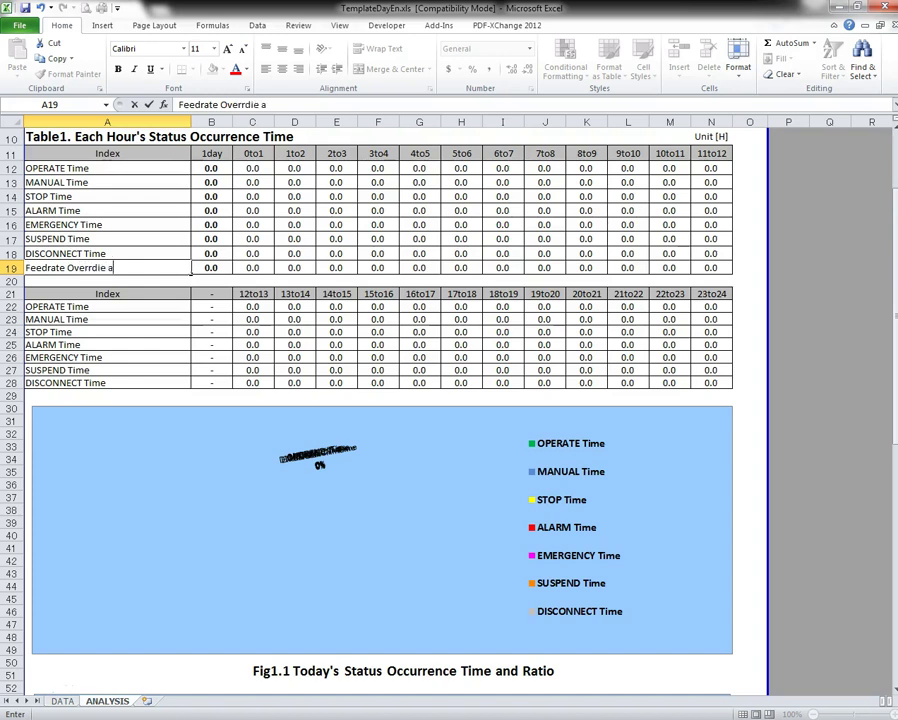
{"action": "type", "text": "drate Overrdie"}
{"action": "key", "text": "BackSpace"}
{"action": "key", "text": "BackSpace"}
{"action": "key", "text": "BackSpace"}
{"action": "key", "text": "Return"}
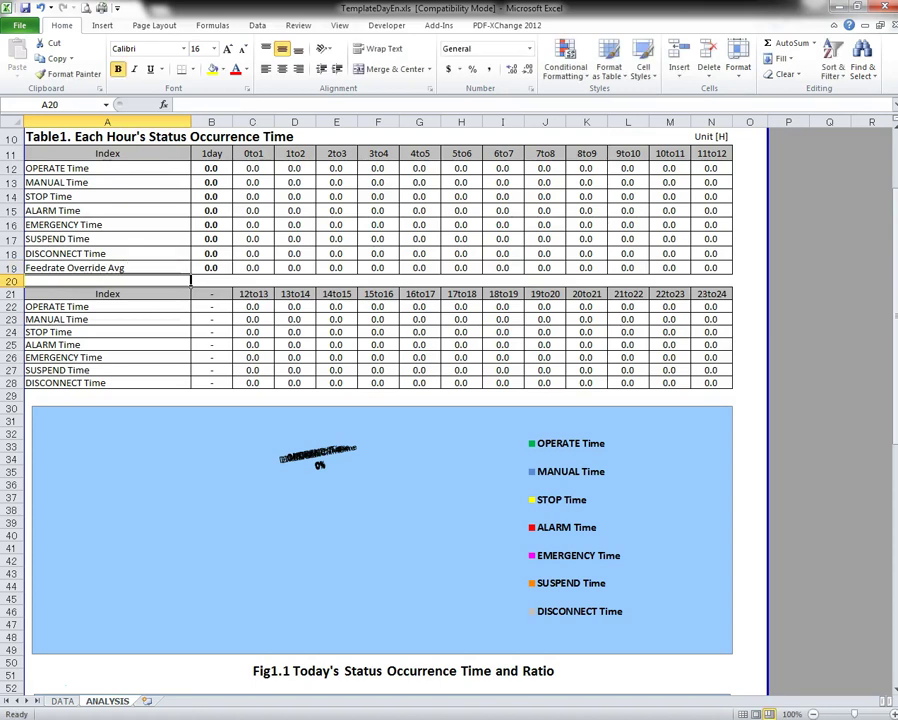
Copy the second report table's DISCONNECT Time row, A28 to N28, into the new row 29.
{"action": "key", "text": "Down"}
{"action": "key", "text": "Down"}
{"action": "key", "text": "Down"}
{"action": "key", "text": "Down"}
{"action": "key", "text": "Down"}
{"action": "key", "text": "Down"}
{"action": "key", "text": "Down"}
{"action": "key", "text": "Down"}
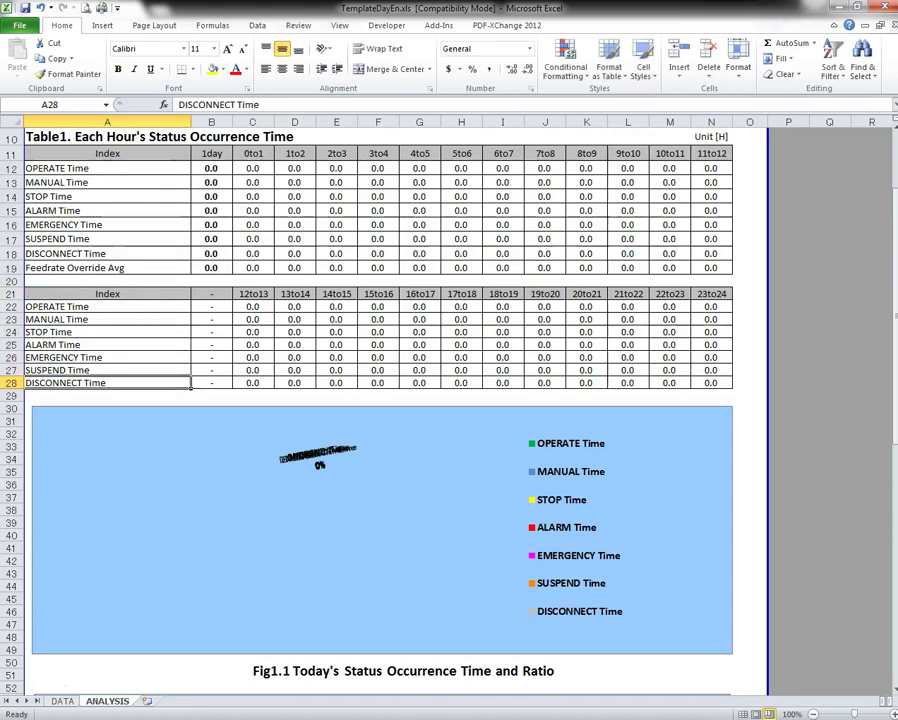
{"action": "key", "text": "shift+Right"}
{"action": "key", "text": "shift+Right"}
{"action": "key", "text": "shift+Right"}
{"action": "key", "text": "shift+Right"}
{"action": "key", "text": "shift+Right"}
{"action": "key", "text": "shift+Right"}
{"action": "key", "text": "shift+Right"}
{"action": "key", "text": "shift+Right"}
{"action": "key", "text": "shift+Right"}
{"action": "key", "text": "shift+Right"}
{"action": "key", "text": "shift+Right"}
{"action": "key", "text": "shift+Right"}
{"action": "key", "text": "shift+Right"}
{"action": "key", "text": "ctrl+c"}
{"action": "key", "text": "Down"}
{"action": "key", "text": "ctrl+v"}
Copy the Feedrate Override Avg label from cell A19 into cell A29.
{"action": "key", "text": "Up"}
{"action": "key", "text": "Up"}
{"action": "key", "text": "Up"}
{"action": "key", "text": "Up"}
{"action": "key", "text": "Up"}
{"action": "key", "text": "Up"}
{"action": "key", "text": "Up"}
{"action": "key", "text": "Up"}
{"action": "key", "text": "Up"}
{"action": "key", "text": "Up"}
{"action": "key", "text": "ctrl+c"}
{"action": "key", "text": "Down"}
{"action": "key", "text": "Down"}
{"action": "key", "text": "Down"}
{"action": "key", "text": "Down"}
{"action": "key", "text": "Down"}
{"action": "key", "text": "Down"}
{"action": "key", "text": "Down"}
{"action": "key", "text": "Down"}
{"action": "key", "text": "Down"}
{"action": "key", "text": "Down"}
{"action": "key", "text": "Return"}
Check the cell references in the formulas across row 29 of the second report table.
{"action": "key", "text": "Right"}
{"action": "key", "text": "Right"}
{"action": "key", "text": "Right"}
{"action": "key", "text": "Right"}
{"action": "key", "text": "Right"}
{"action": "key", "text": "Left"}
{"action": "key", "text": "Left"}
{"action": "key", "text": "Left"}
{"action": "key", "text": "Up"}
{"action": "key", "text": "Down"}
{"action": "key", "text": "Right"}
{"action": "key", "text": "Right"}
{"action": "key", "text": "Right"}
{"action": "key", "text": "Right"}
{"action": "key", "text": "Right"}
{"action": "key", "text": "Right"}
{"action": "key", "text": "Right"}
{"action": "key", "text": "Right"}
{"action": "key", "text": "Right"}
{"action": "key", "text": "Right"}
{"action": "key", "text": "Right"}
{"action": "key", "text": "Right"}
{"action": "key", "text": "Right"}
{"action": "key", "text": "Right"}
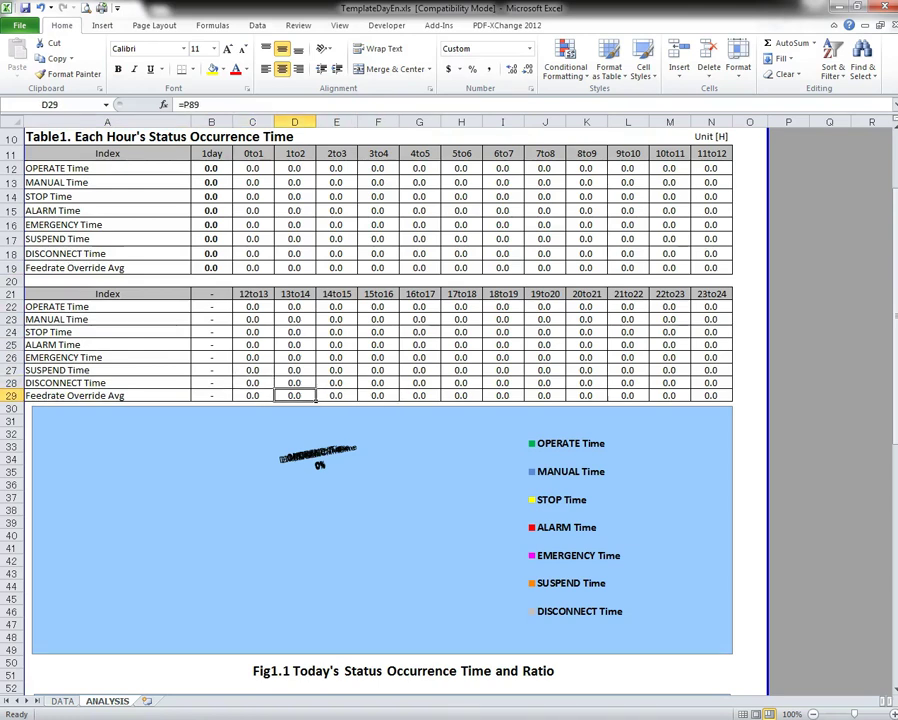
{"action": "key", "text": "Left"}
{"action": "key", "text": "Left"}
{"action": "key", "text": "Left"}
{"action": "key", "text": "Left"}
{"action": "key", "text": "Left"}
{"action": "key", "text": "Left"}
{"action": "key", "text": "Left"}
{"action": "key", "text": "Left"}
{"action": "key", "text": "Left"}
{"action": "key", "text": "Left"}
{"action": "key", "text": "Left"}
{"action": "key", "text": "Left"}
{"action": "key", "text": "Left"}
{"action": "key", "text": "Left"}
{"action": "key", "text": "Left"}
{"action": "key", "text": "Left"}
{"action": "key", "text": "Down"}
{"action": "key", "text": "Down"}
{"action": "key", "text": "Down"}
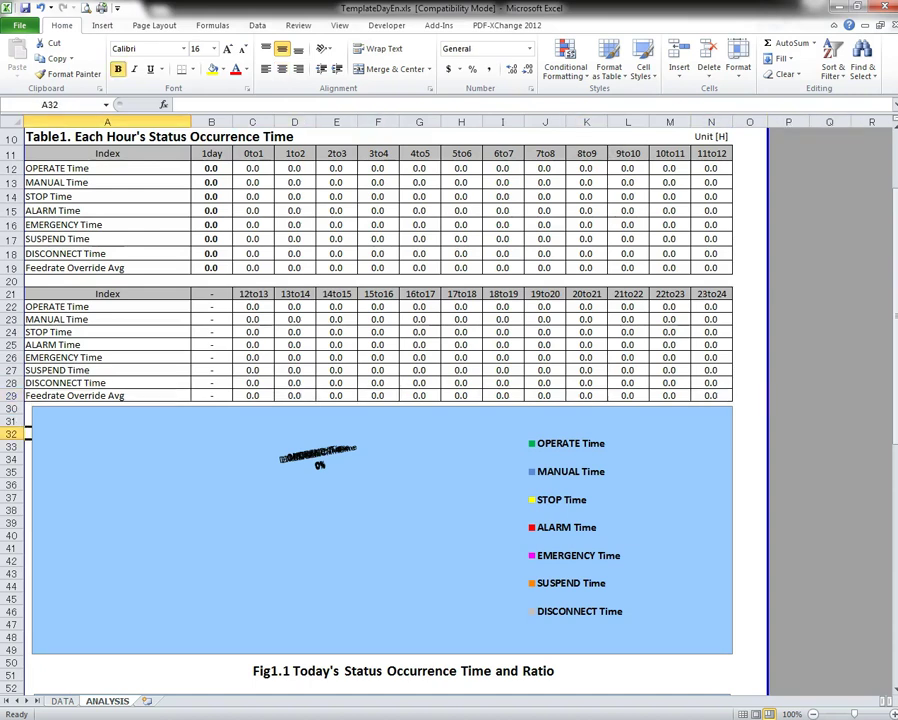
{"action": "key", "text": "Down"}
{"action": "key", "text": "Down"}
{"action": "key", "text": "Down"}
{"action": "key", "text": "Down"}
{"action": "key", "text": "Down"}
{"action": "key", "text": "Down"}
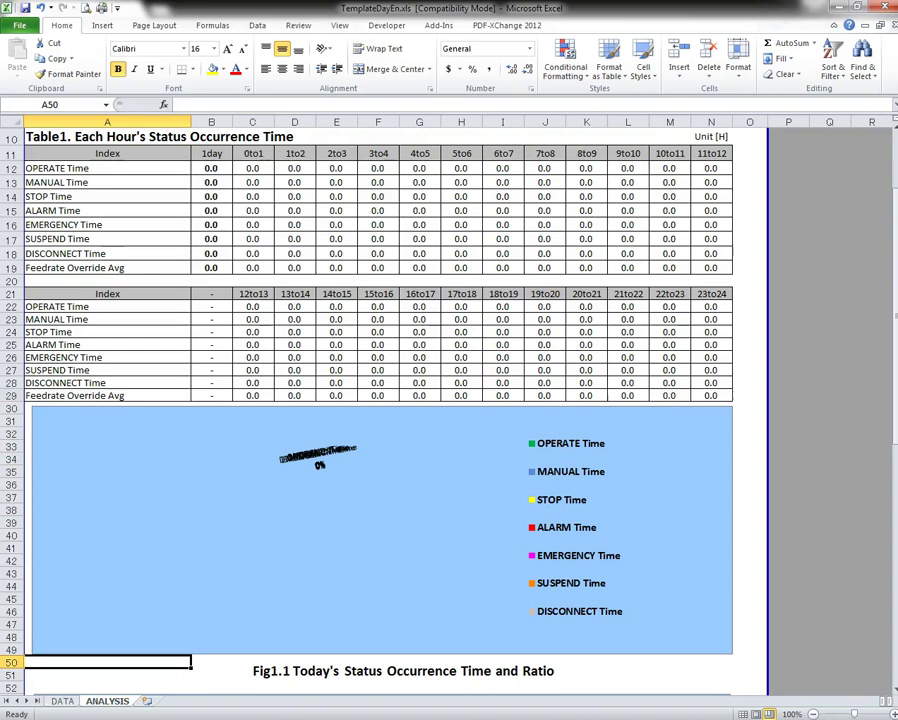
Create a conditional formatting rule on B12 to N29 for cells whose value is equal to 0.
{"action": "left_click", "coordinate": [211, 168]}
{"action": "left_click_drag", "start_coordinate": [211, 168], "coordinate": [720, 392]}
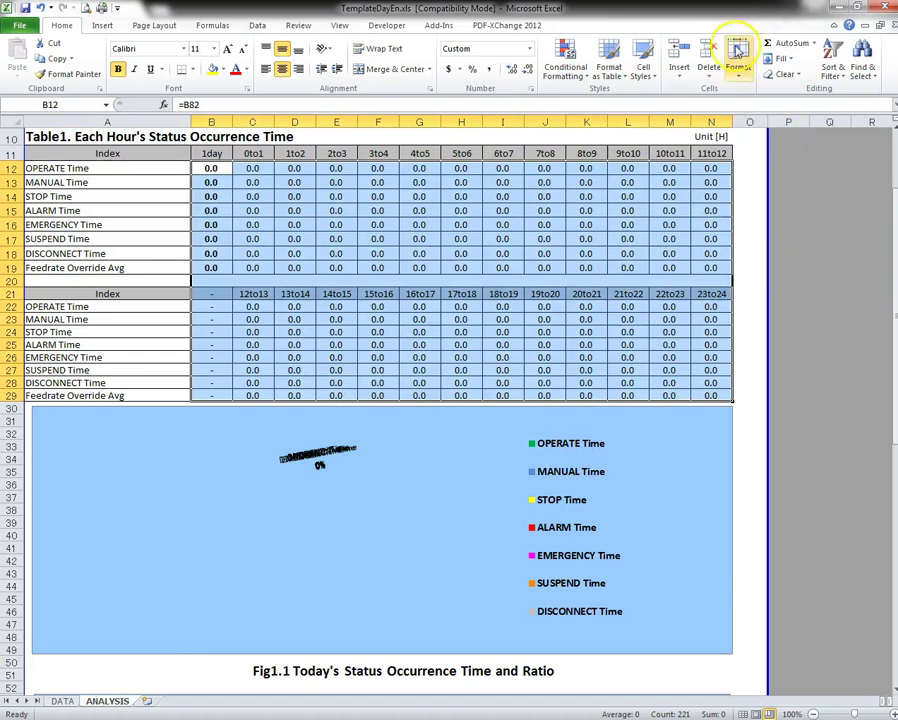
{"action": "left_click", "coordinate": [567, 58]}
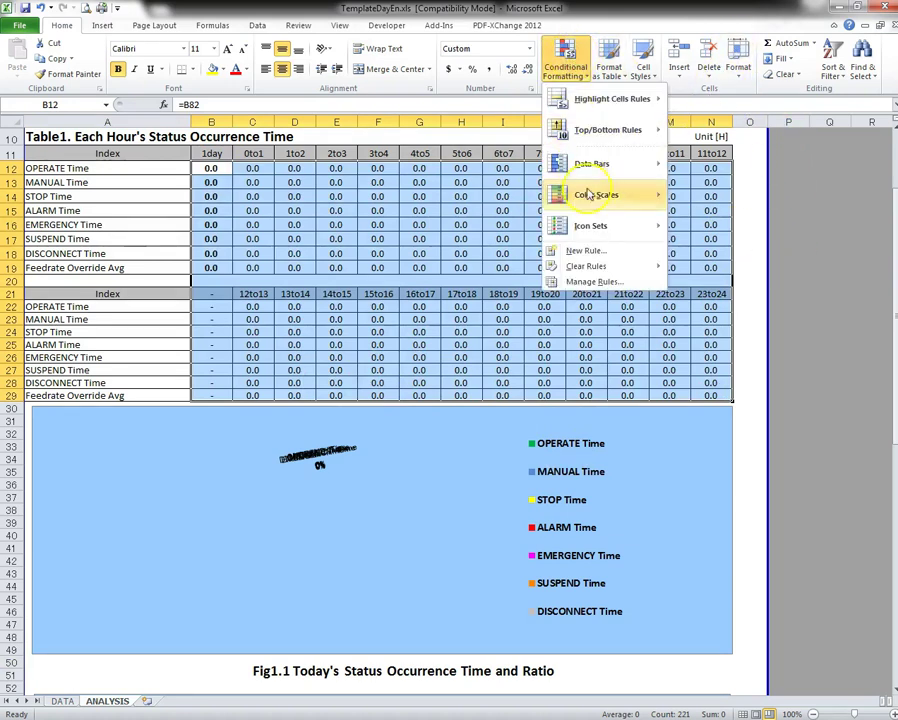
{"action": "left_click", "coordinate": [601, 253]}
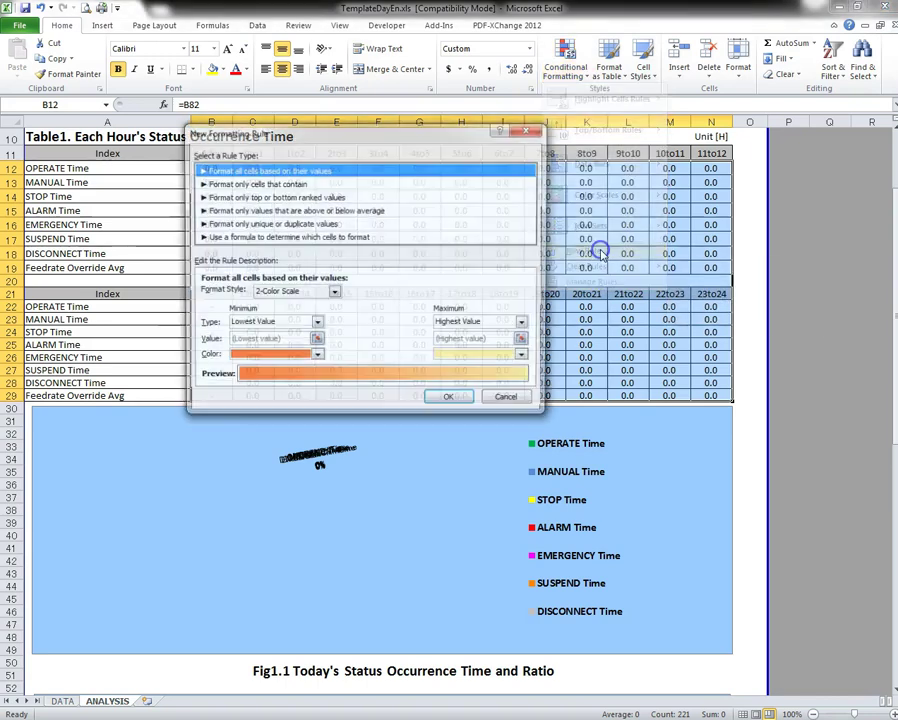
{"action": "left_click", "coordinate": [232, 184]}
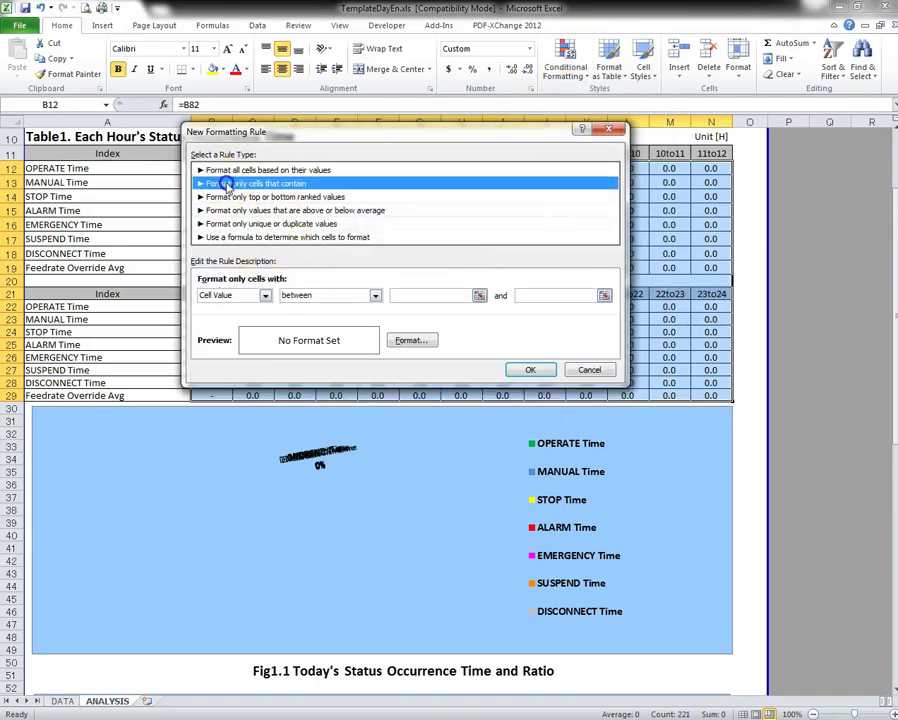
{"action": "left_click", "coordinate": [374, 295]}
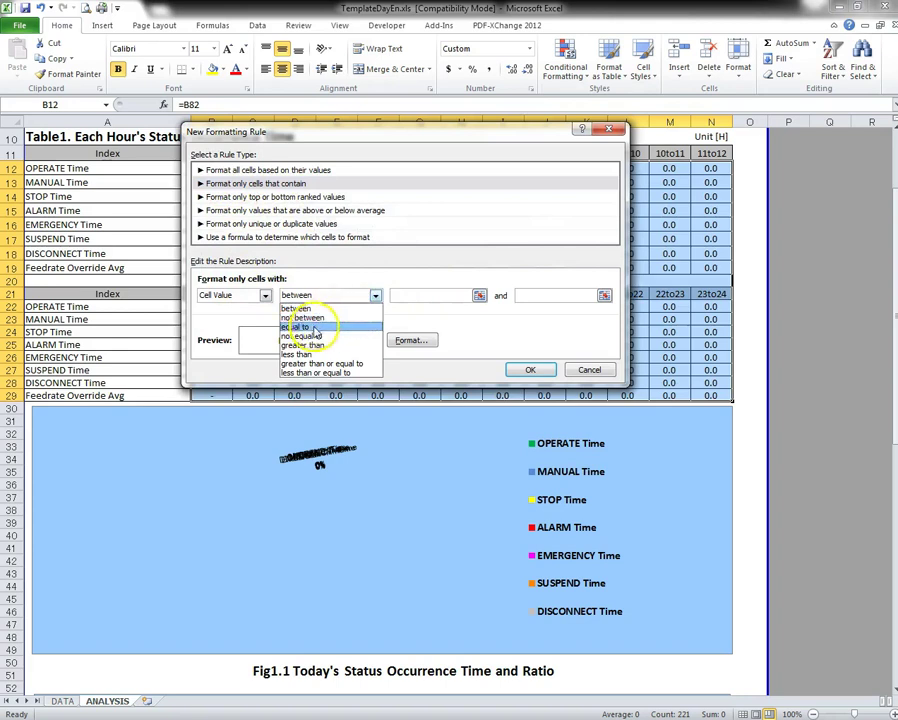
{"action": "left_click", "coordinate": [312, 326]}
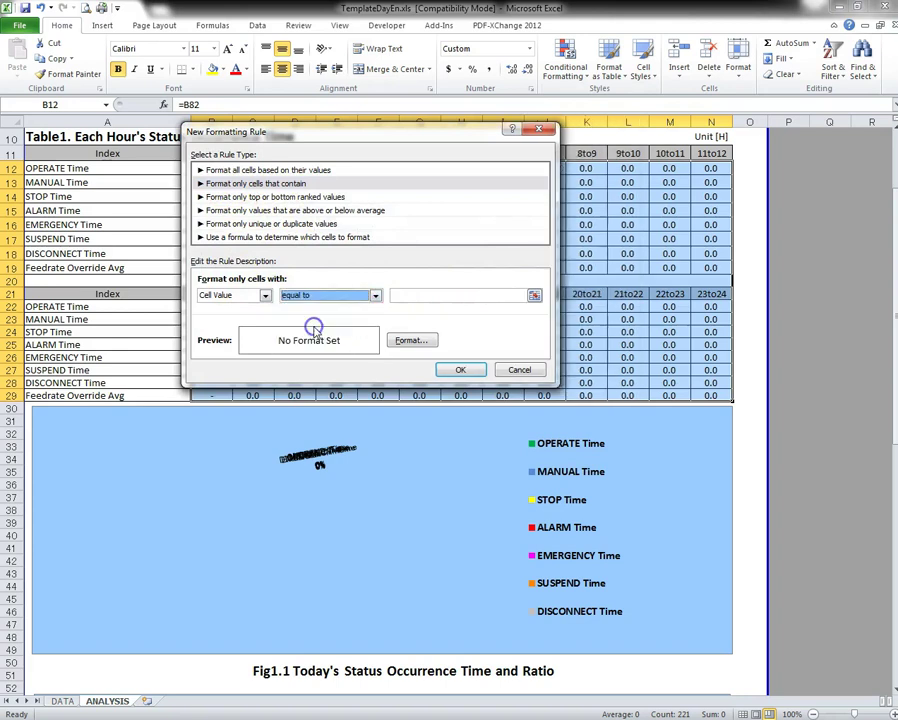
{"action": "left_click", "coordinate": [424, 295]}
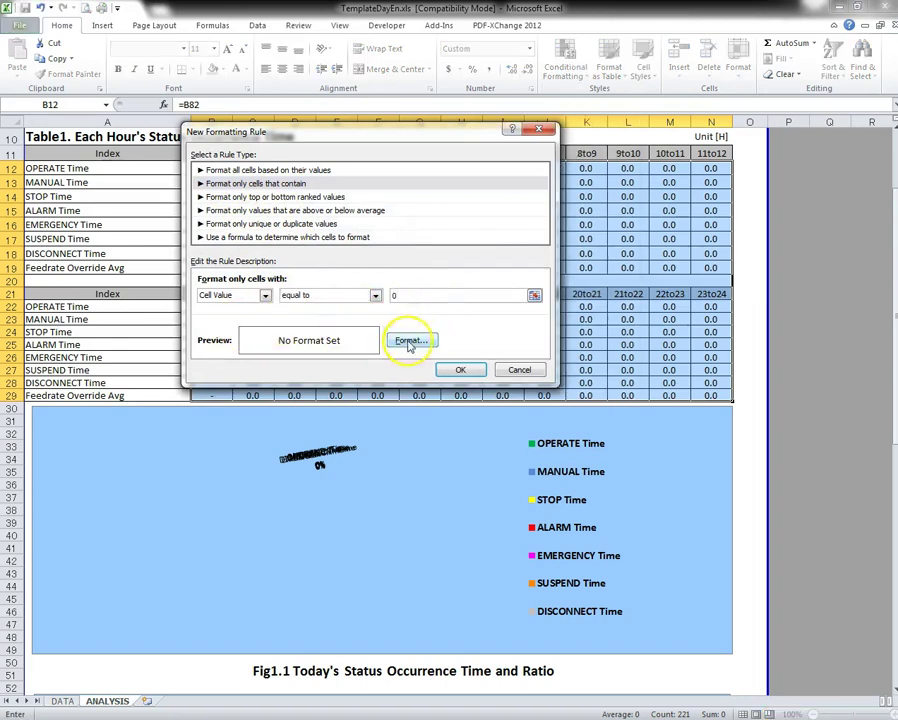
Give the rule a white font colour so zero values are hidden, and apply it to both report tables.
{"action": "left_click", "coordinate": [409, 342]}
{"action": "left_click", "coordinate": [451, 237]}
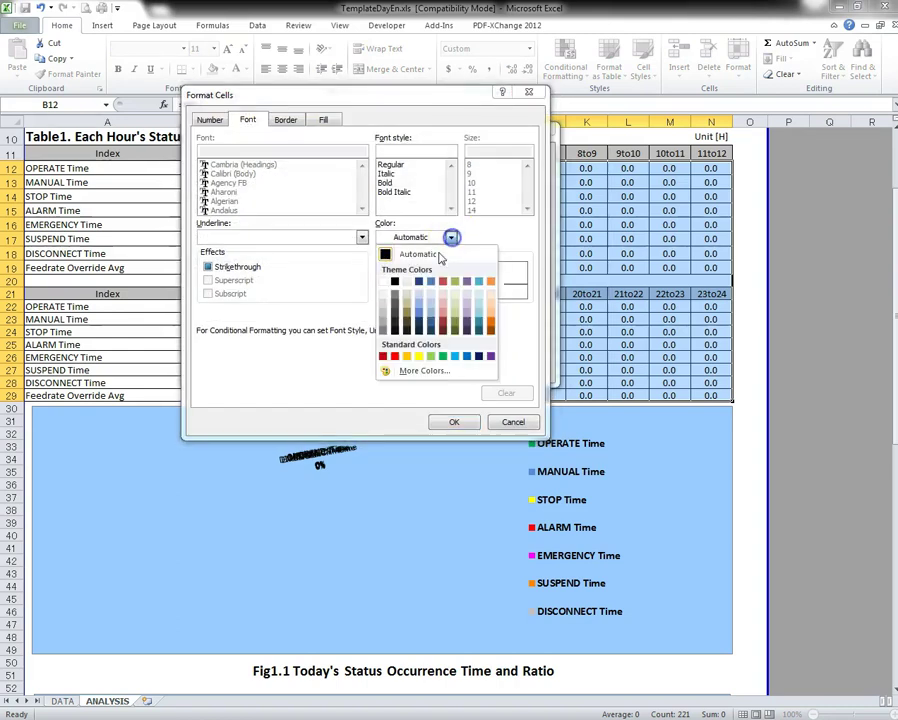
{"action": "left_click", "coordinate": [383, 332]}
{"action": "left_click", "coordinate": [455, 421]}
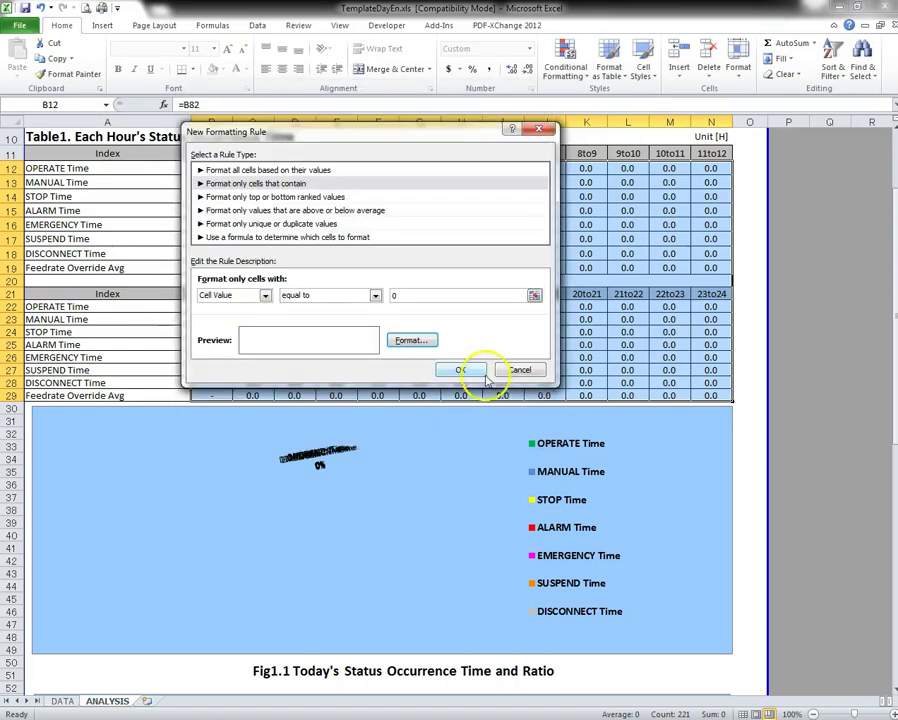
{"action": "left_click", "coordinate": [458, 369]}
{"action": "left_click", "coordinate": [846, 253]}
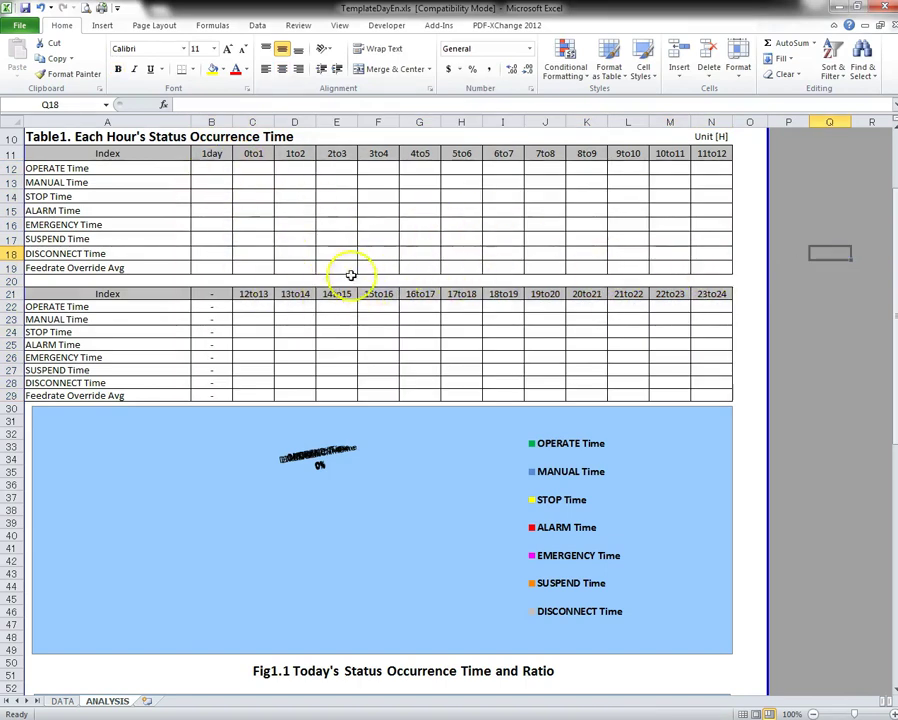
Plot the Feedrate Override avg series of the Fig1.2 Hourly Status Occurrence Time chart on the secondary axis.
{"action": "scroll", "coordinate": [423, 230], "scroll_direction": "down", "scroll_amount": 9}
{"action": "scroll", "coordinate": [423, 231], "scroll_direction": "down", "scroll_amount": 6}
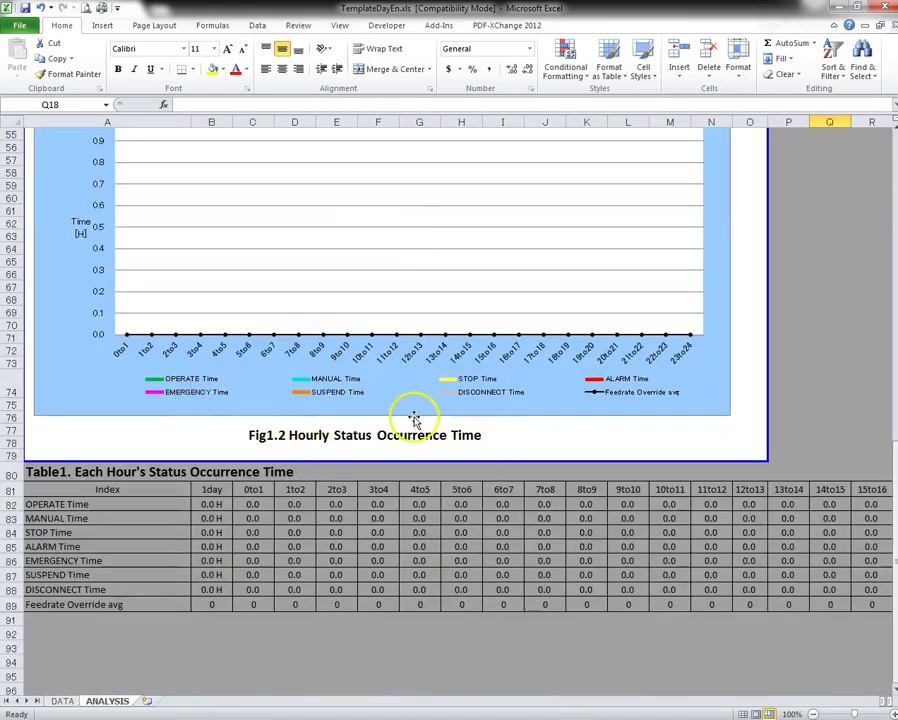
{"action": "left_click", "coordinate": [407, 335]}
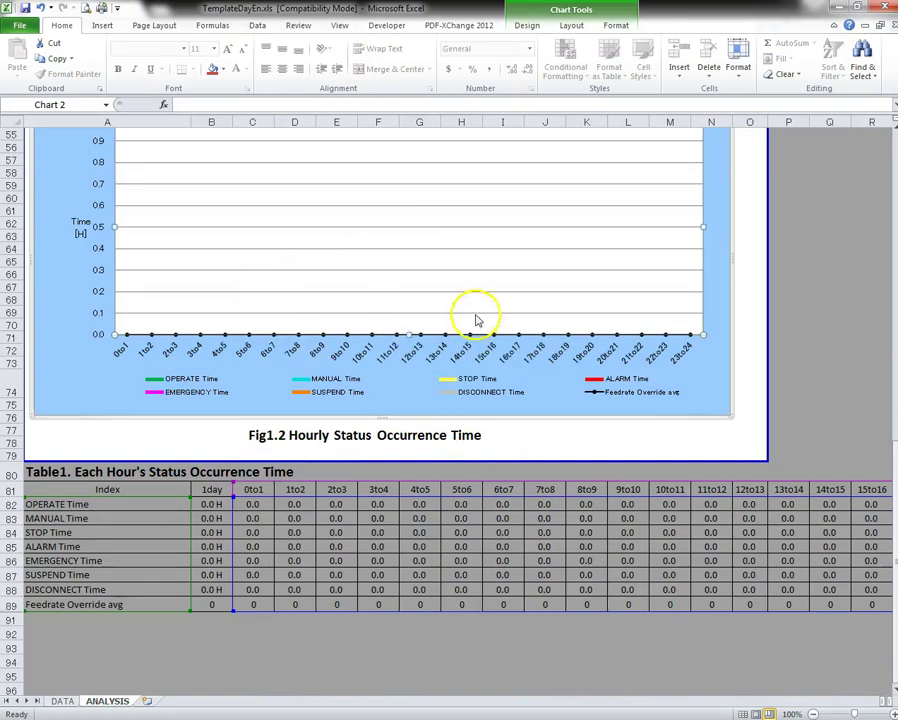
{"action": "left_click", "coordinate": [682, 340]}
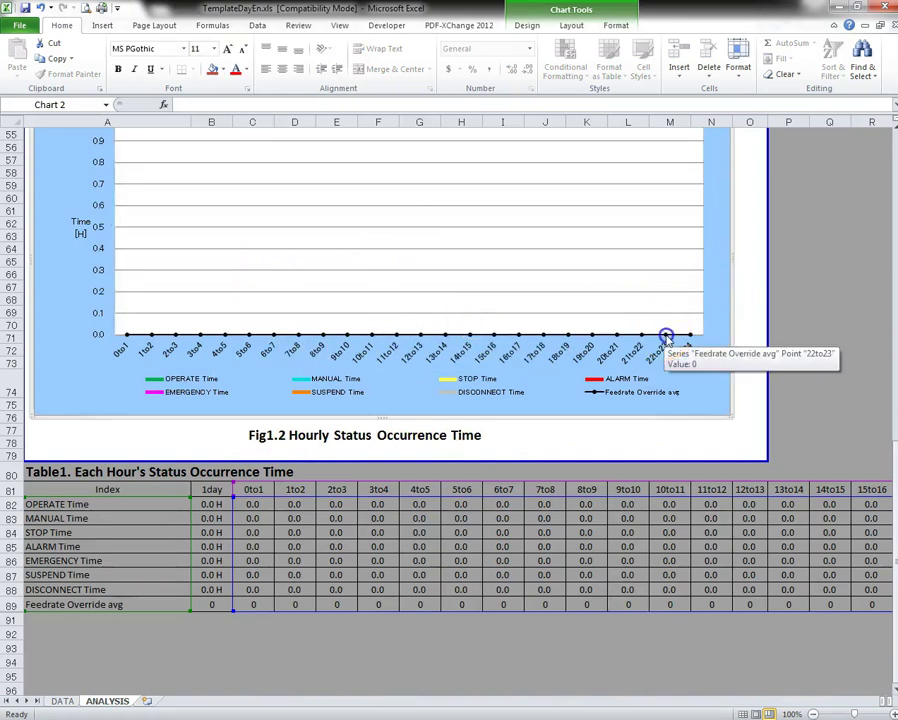
{"action": "left_click", "coordinate": [664, 333]}
{"action": "right_click", "coordinate": [666, 334]}
{"action": "left_click", "coordinate": [714, 457]}
{"action": "left_click", "coordinate": [411, 251]}
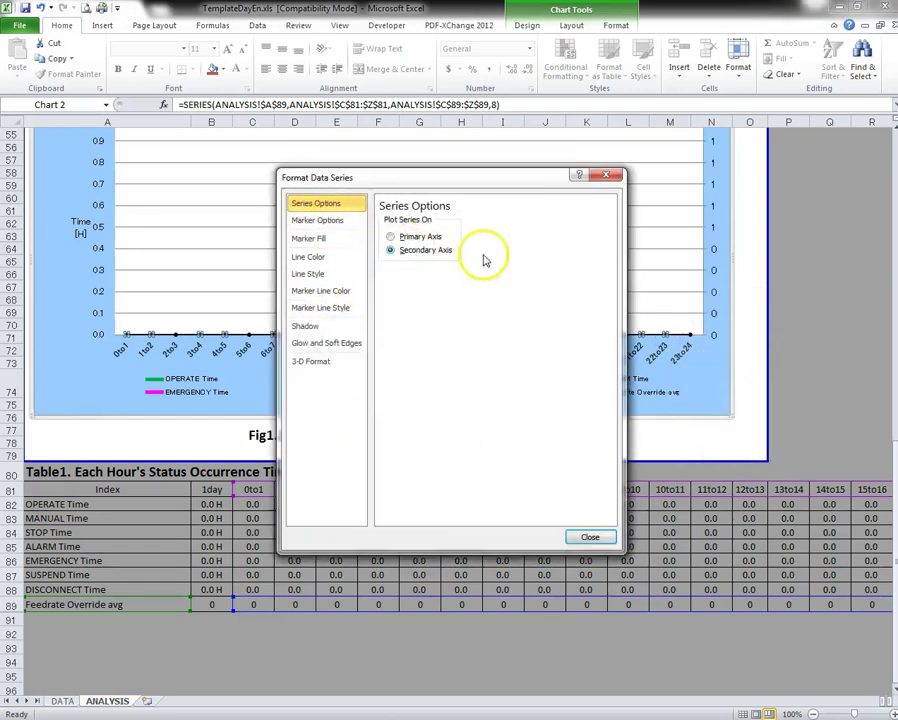
{"action": "left_click", "coordinate": [591, 538]}
{"action": "left_click", "coordinate": [815, 349]}
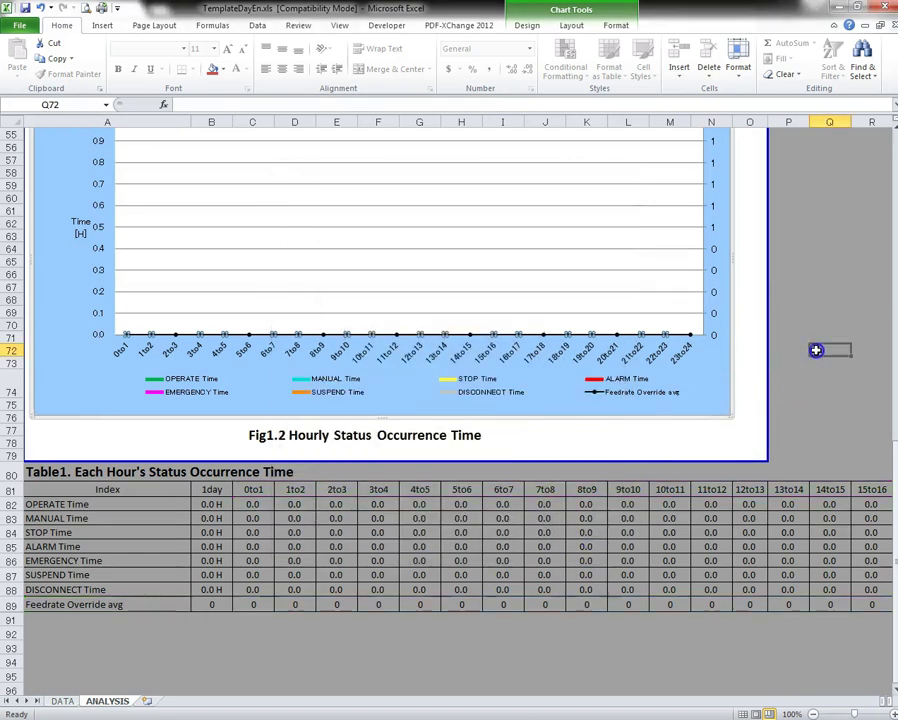
Save a copy of the template in the Report folder as TemplateDayEn_Robodrill_1.xls.
{"action": "scroll", "coordinate": [814, 348], "scroll_direction": "up", "scroll_amount": 3}
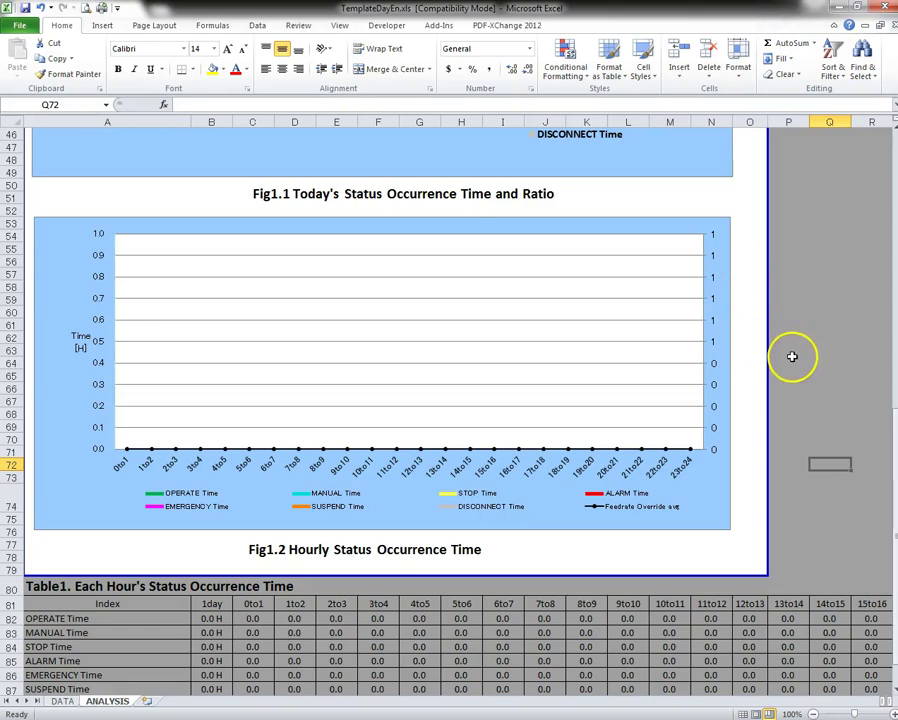
{"action": "scroll", "coordinate": [825, 375], "scroll_direction": "up", "scroll_amount": 12}
{"action": "scroll", "coordinate": [825, 376], "scroll_direction": "up", "scroll_amount": 3}
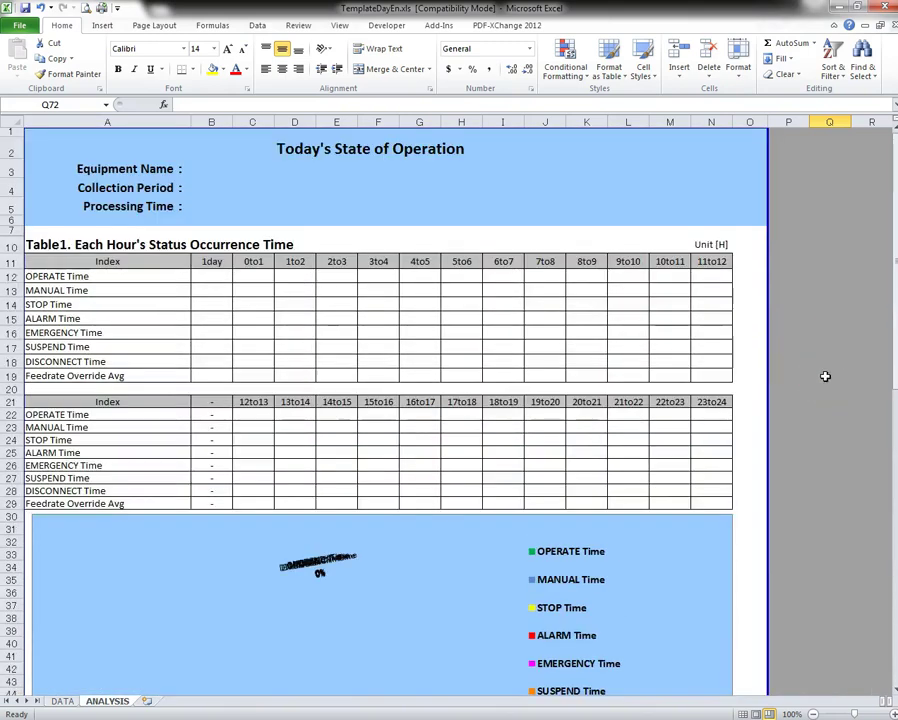
{"action": "left_click", "coordinate": [836, 377]}
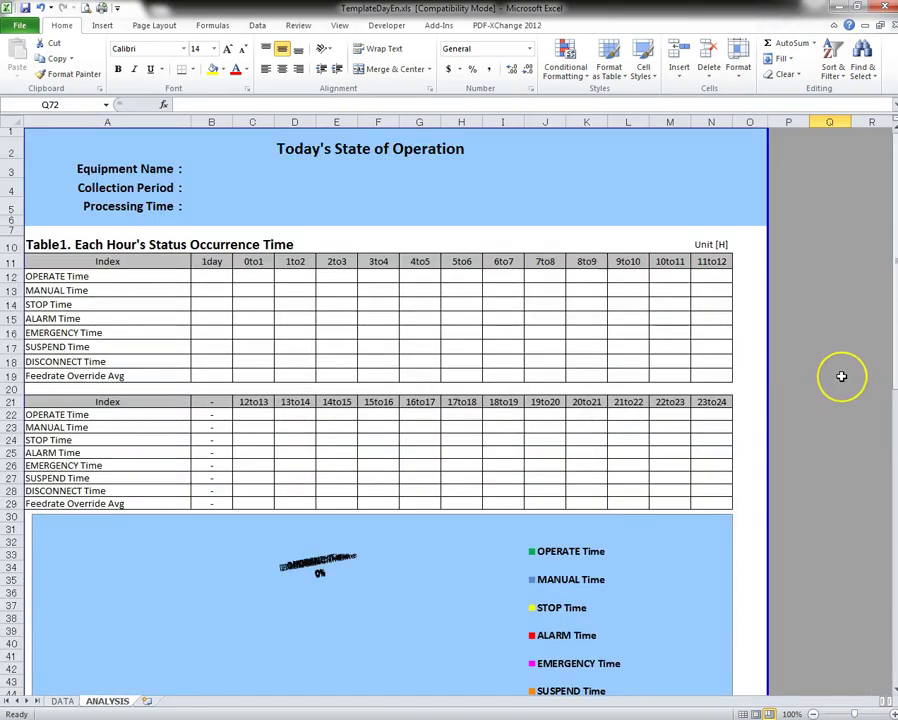
{"action": "left_click", "coordinate": [586, 283]}
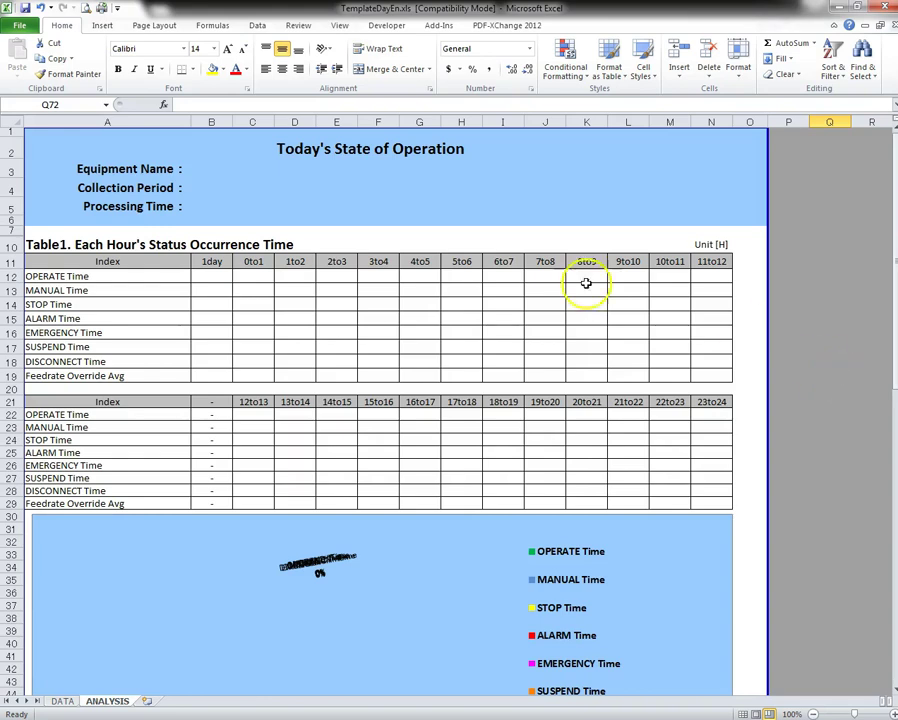
{"action": "left_click", "coordinate": [18, 25]}
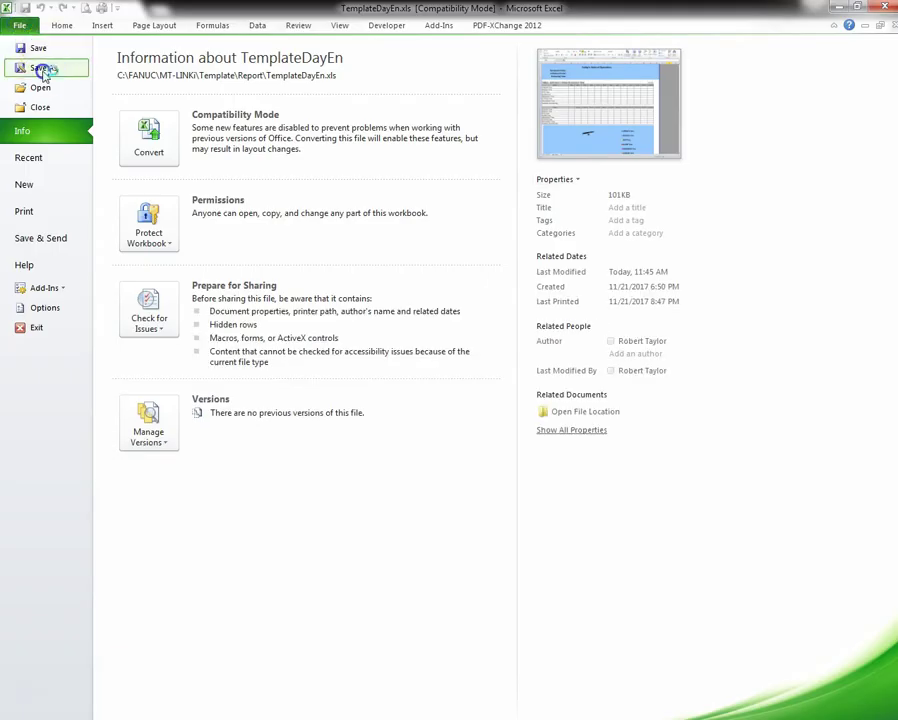
{"action": "key", "text": "Escape"}
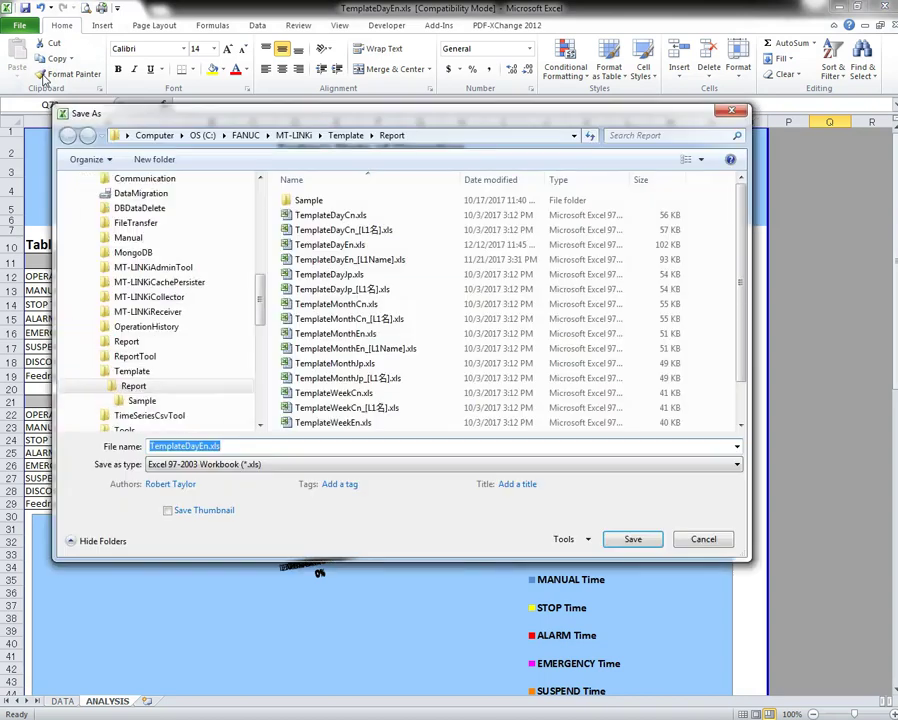
{"action": "left_click", "coordinate": [193, 446]}
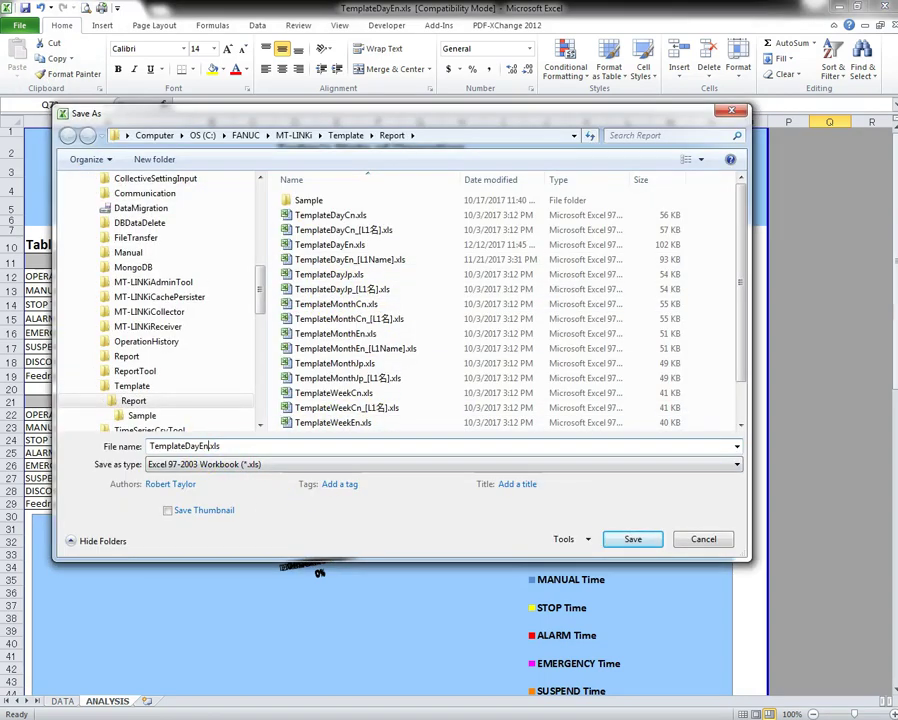
{"action": "type", "text": "_Robodrill_1"}
{"action": "left_click", "coordinate": [633, 540]}
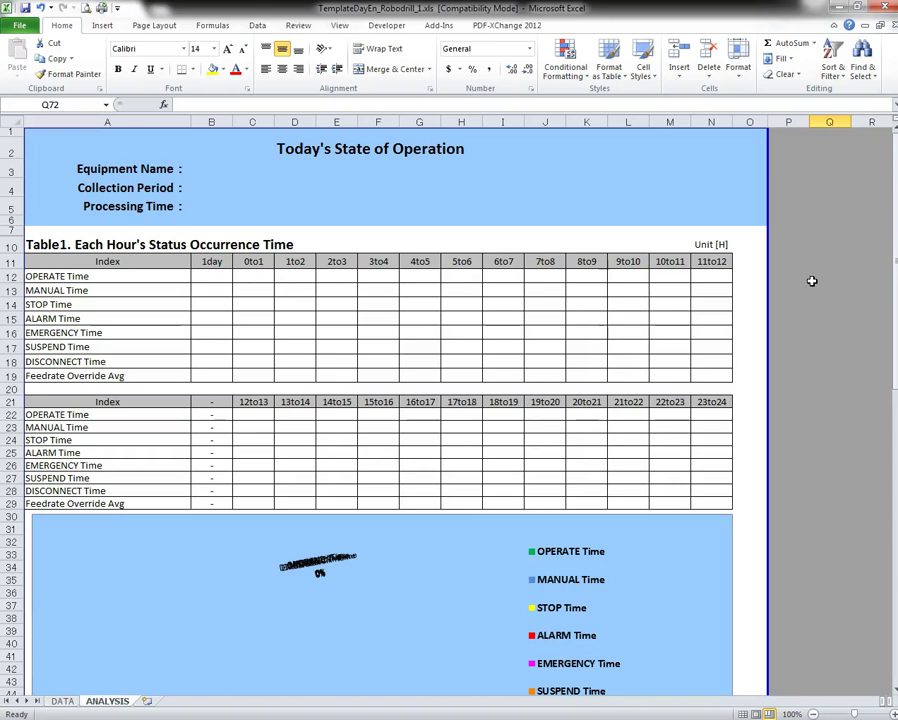
Switch to MT-LINKi AdminTool and select Robodrill_1 for manual daily output in Report Schedule Setting.
{"action": "key", "text": "Page_Up"}
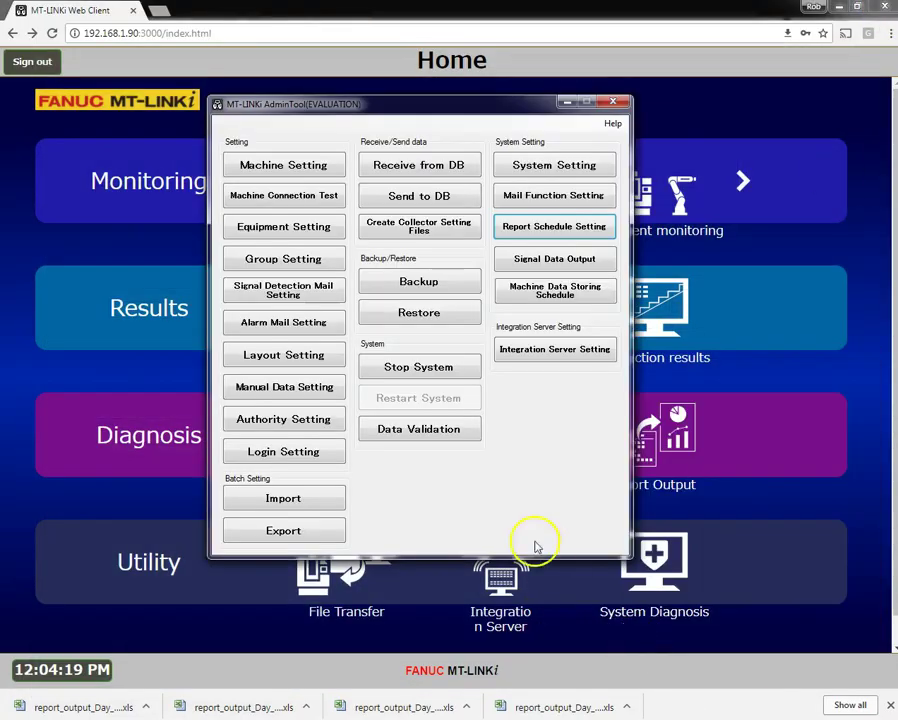
{"action": "left_click", "coordinate": [572, 230]}
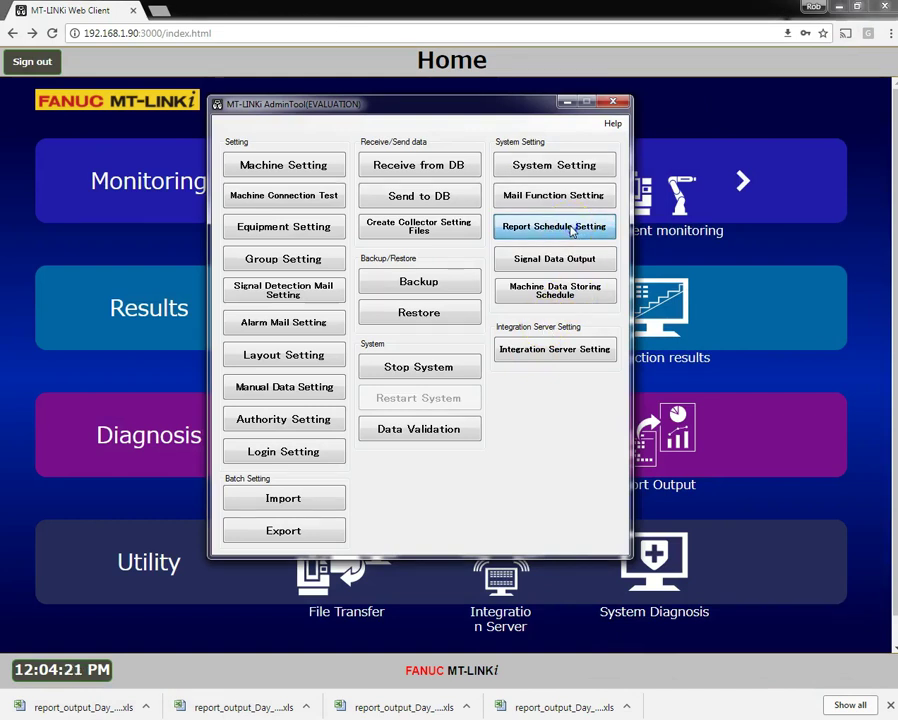
{"action": "left_click", "coordinate": [479, 205]}
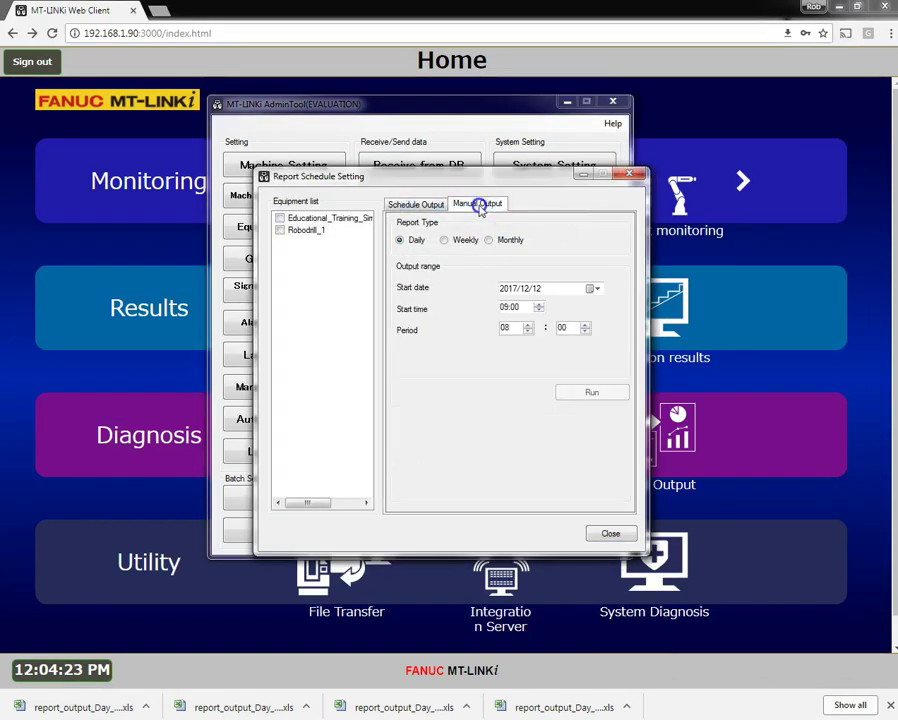
{"action": "left_click", "coordinate": [280, 230]}
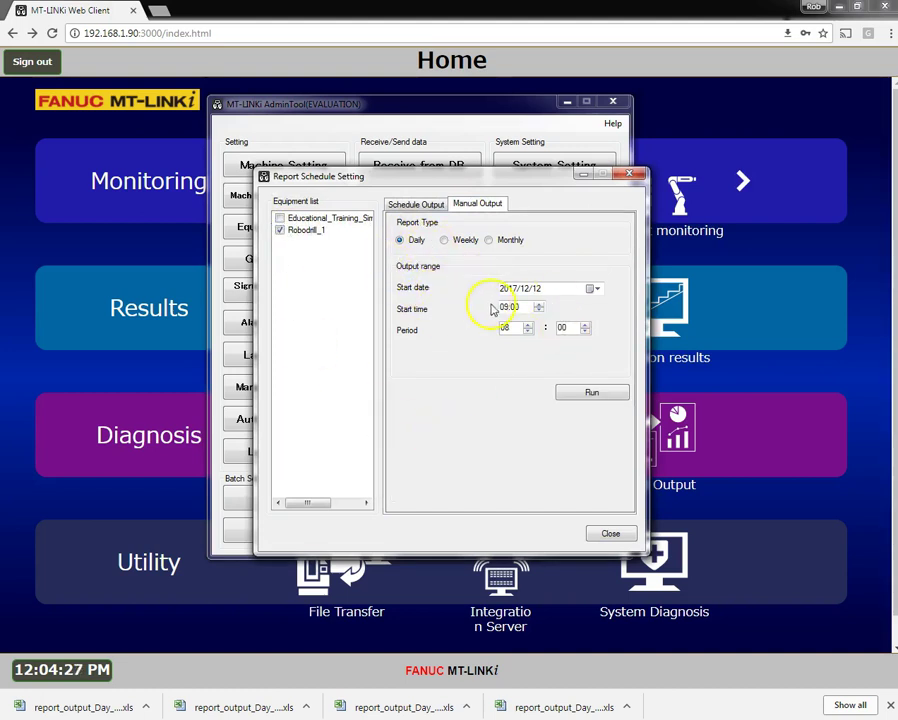
Set the manual report's output range to start on 2017/12/11 at 06:00 with a period of 16:00.
{"action": "left_click", "coordinate": [594, 290]}
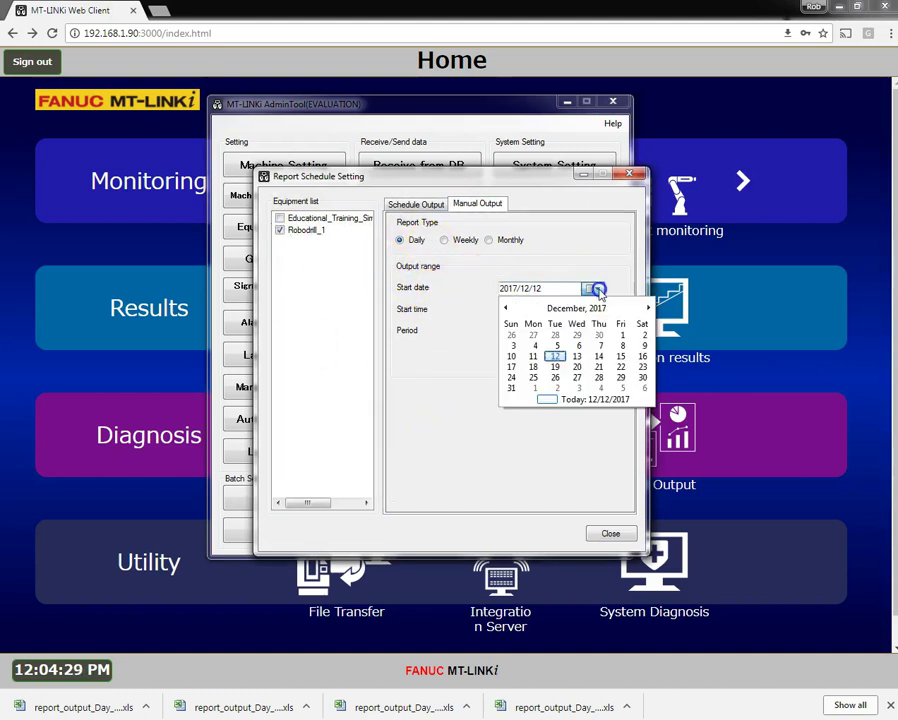
{"action": "left_click", "coordinate": [535, 362]}
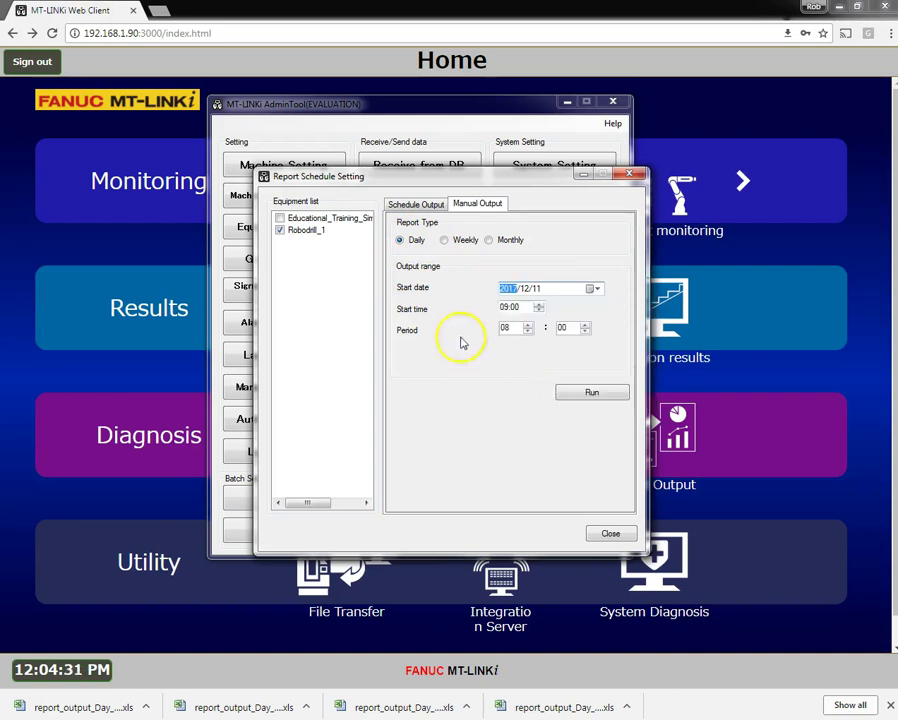
{"action": "left_click", "coordinate": [540, 310]}
{"action": "left_click", "coordinate": [540, 312]}
{"action": "left_click", "coordinate": [540, 312]}
{"action": "left_click", "coordinate": [506, 329]}
{"action": "type", "text": "16"}
Run the manual daily report for Robodrill_1 and close Report Schedule Setting once the output is complete.
{"action": "left_click", "coordinate": [592, 392]}
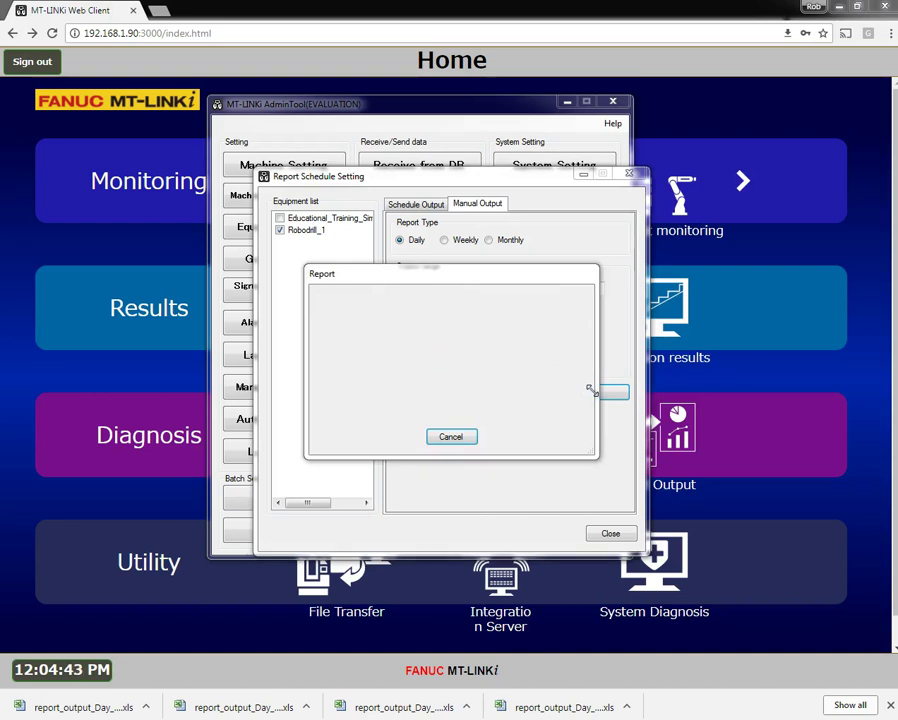
{"action": "left_click", "coordinate": [452, 440]}
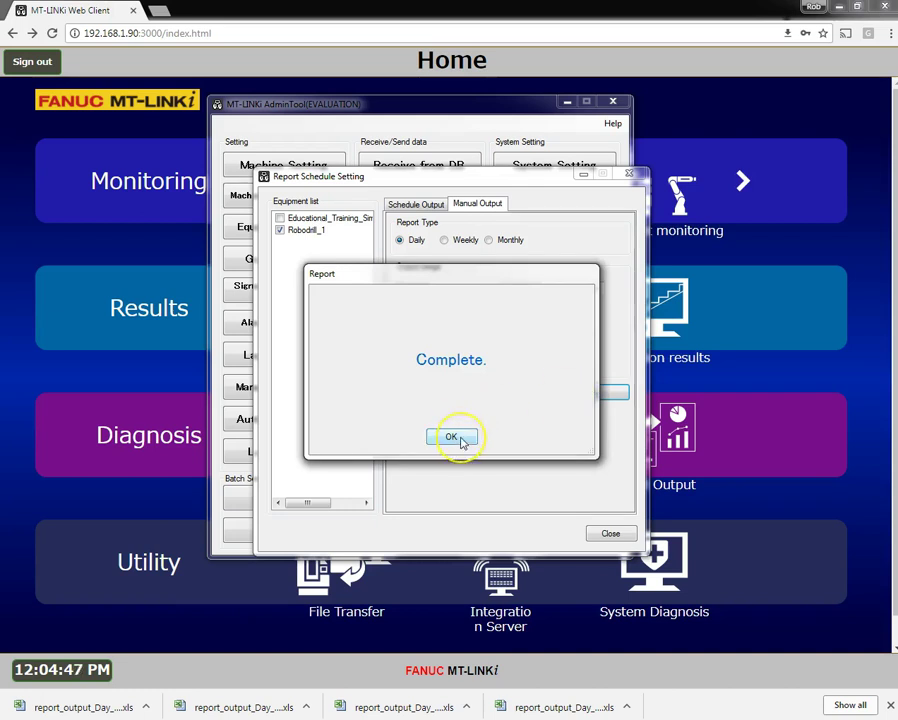
{"action": "left_click", "coordinate": [452, 438]}
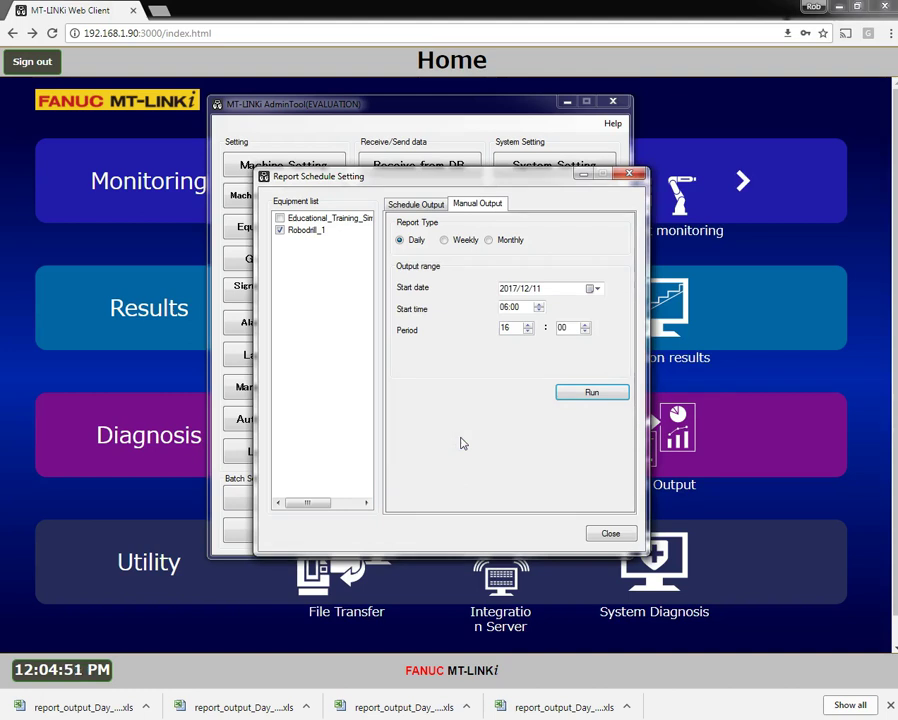
{"action": "left_click", "coordinate": [466, 439]}
{"action": "left_click", "coordinate": [604, 532]}
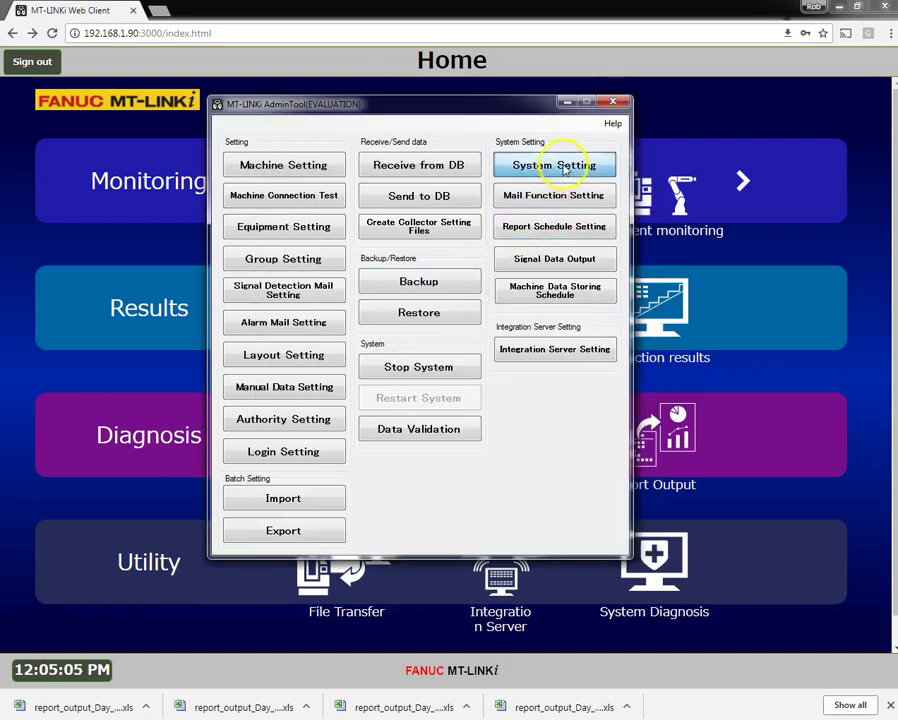
Check the report path C:\FANUC\MT-LINKi\Report in System Setting and close the settings without saving changes.
{"action": "left_click", "coordinate": [562, 168]}
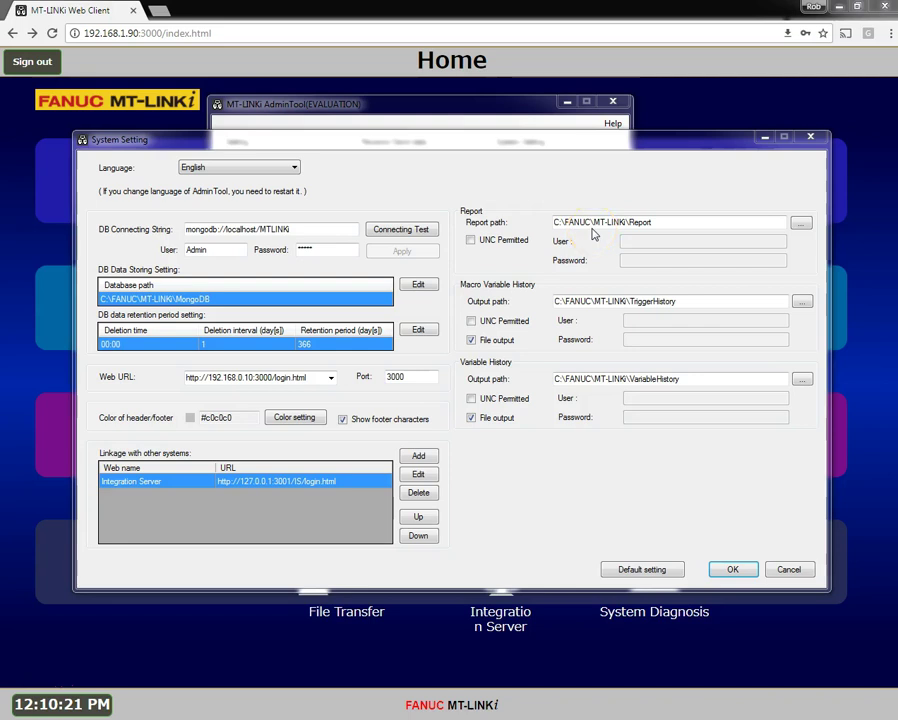
{"action": "left_click", "coordinate": [648, 222]}
{"action": "left_click", "coordinate": [695, 222]}
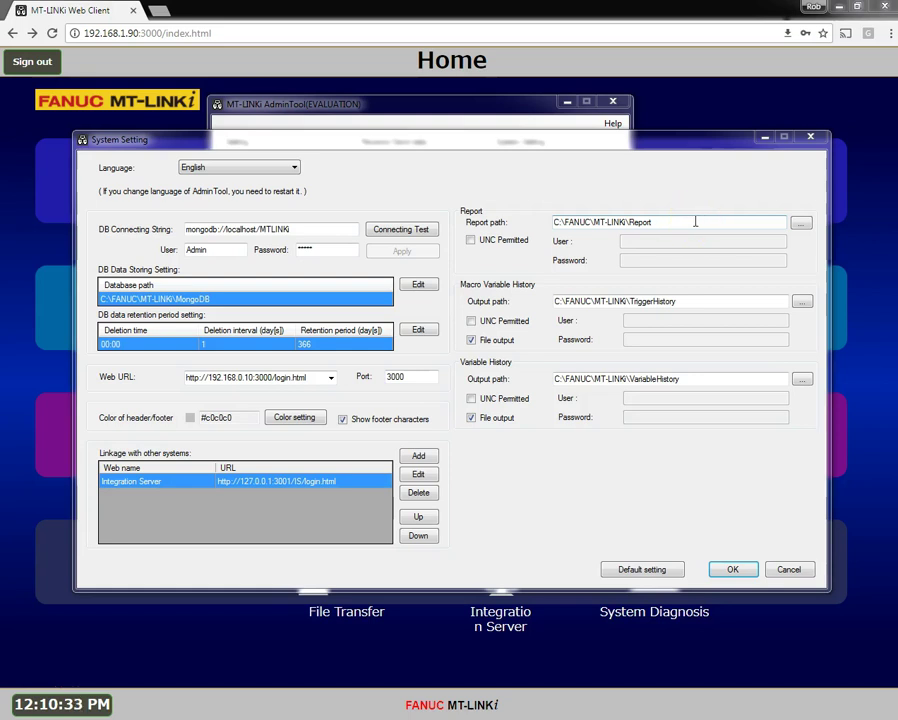
{"action": "left_click", "coordinate": [789, 569]}
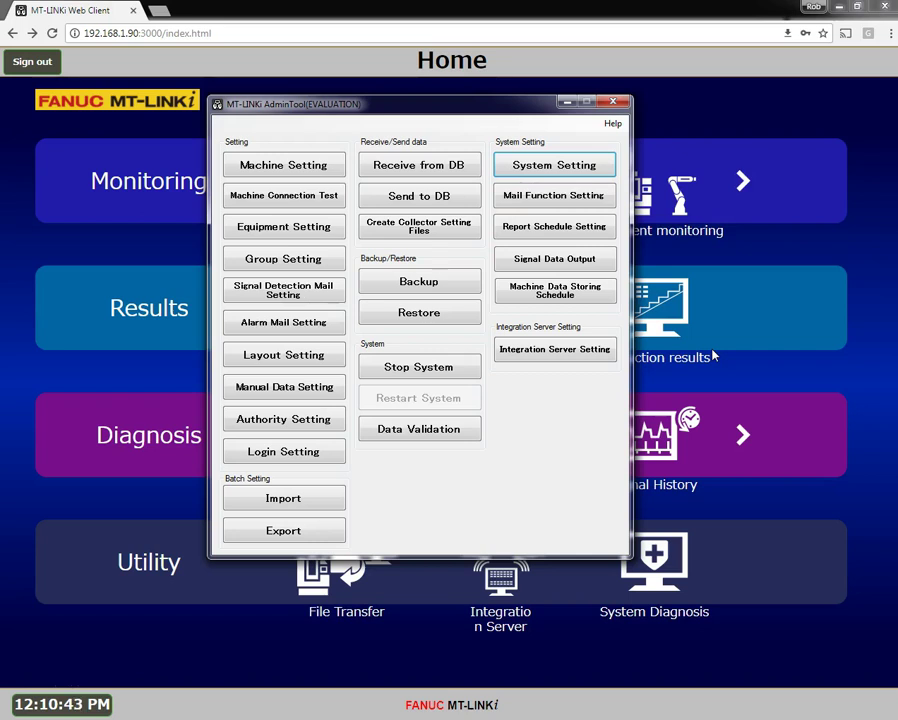
Switch to the MT-LINKi Web Client and open Report Output under Diagnosis to find the Robodrill_1 report list.
{"action": "left_click", "coordinate": [743, 435]}
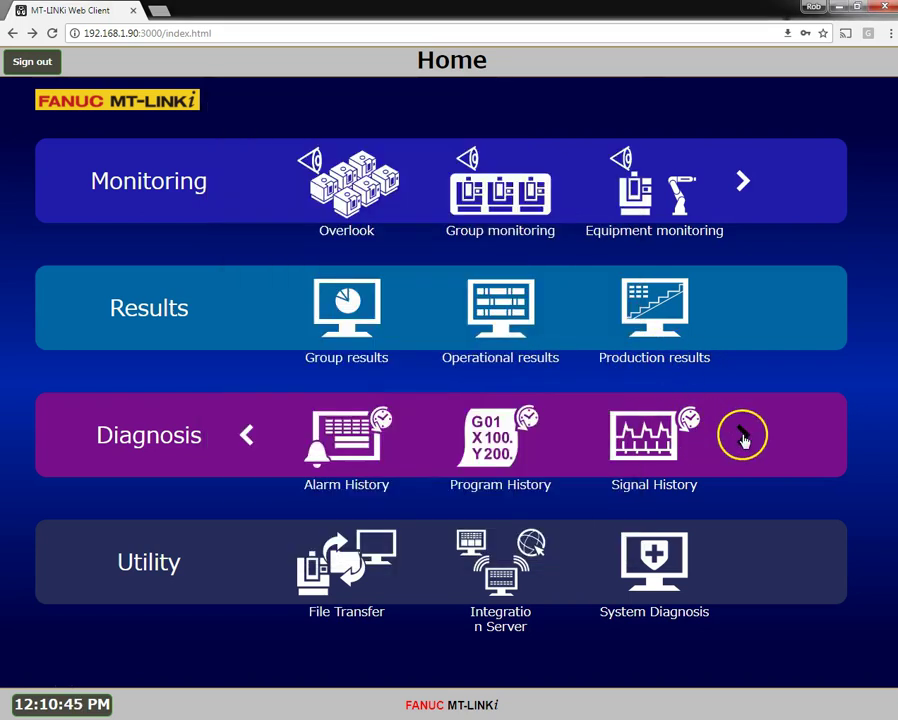
{"action": "left_click", "coordinate": [743, 435]}
{"action": "left_click", "coordinate": [743, 441]}
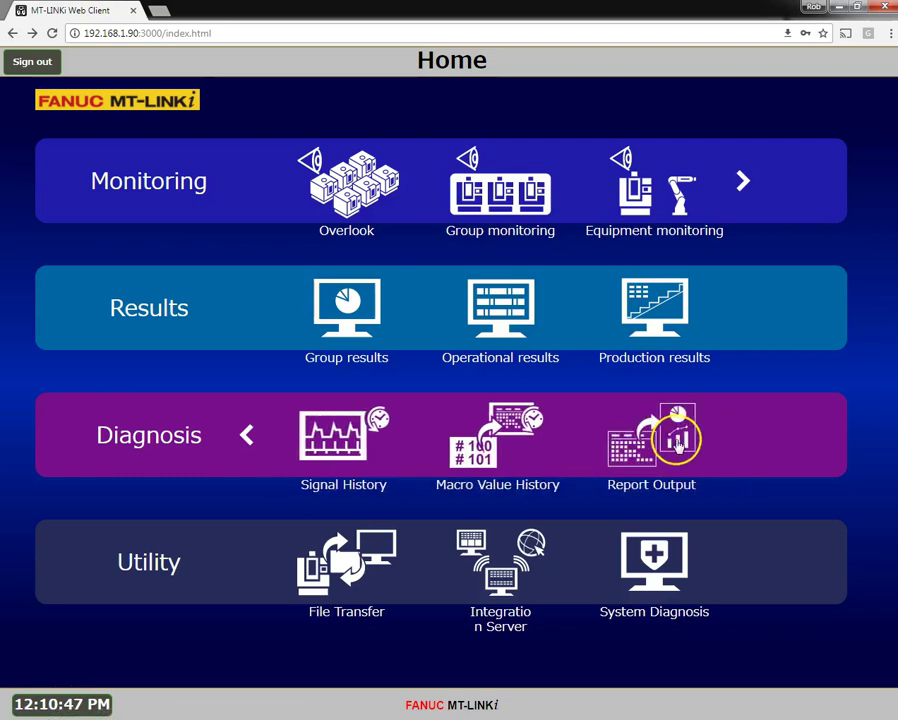
{"action": "left_click", "coordinate": [678, 440]}
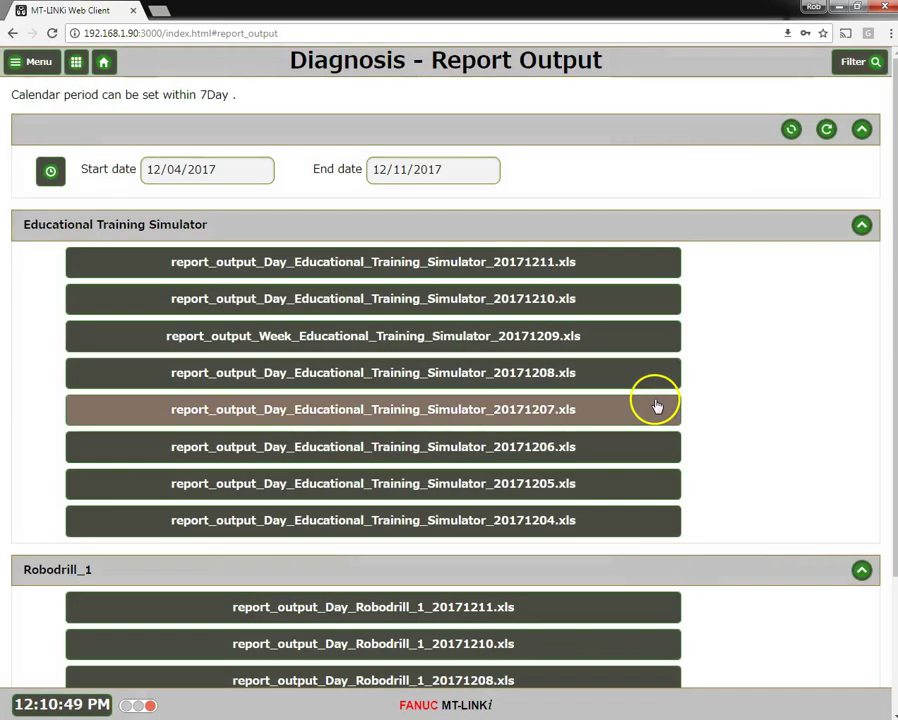
{"action": "scroll", "coordinate": [740, 408], "scroll_direction": "down", "scroll_amount": 2}
{"action": "scroll", "coordinate": [742, 408], "scroll_direction": "up", "scroll_amount": 2}
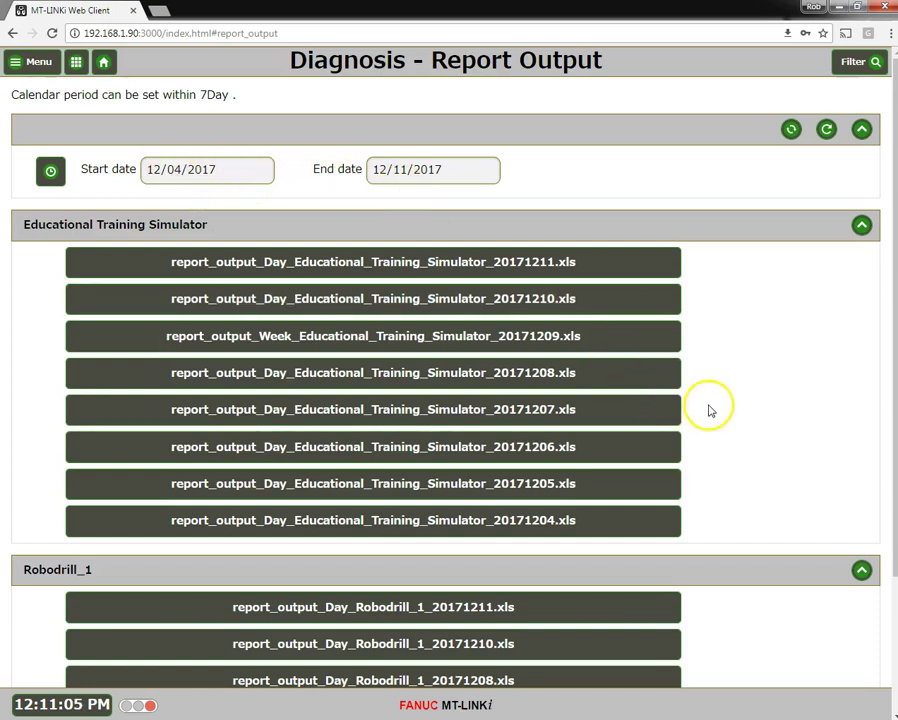
{"action": "scroll", "coordinate": [713, 408], "scroll_direction": "down", "scroll_amount": 2}
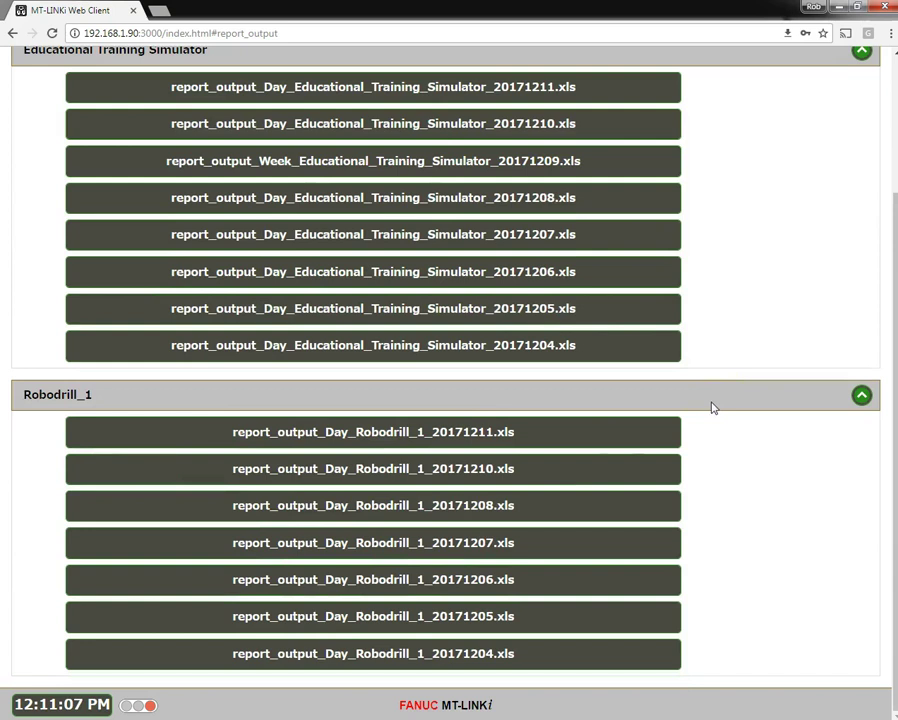
Download report_output_Day_Robodrill_1_20171211.xls, open it in Excel and review the feedrate override average in the ANALYSIS tables and hourly chart.
{"action": "double_click", "coordinate": [444, 435]}
{"action": "left_click", "coordinate": [110, 708]}
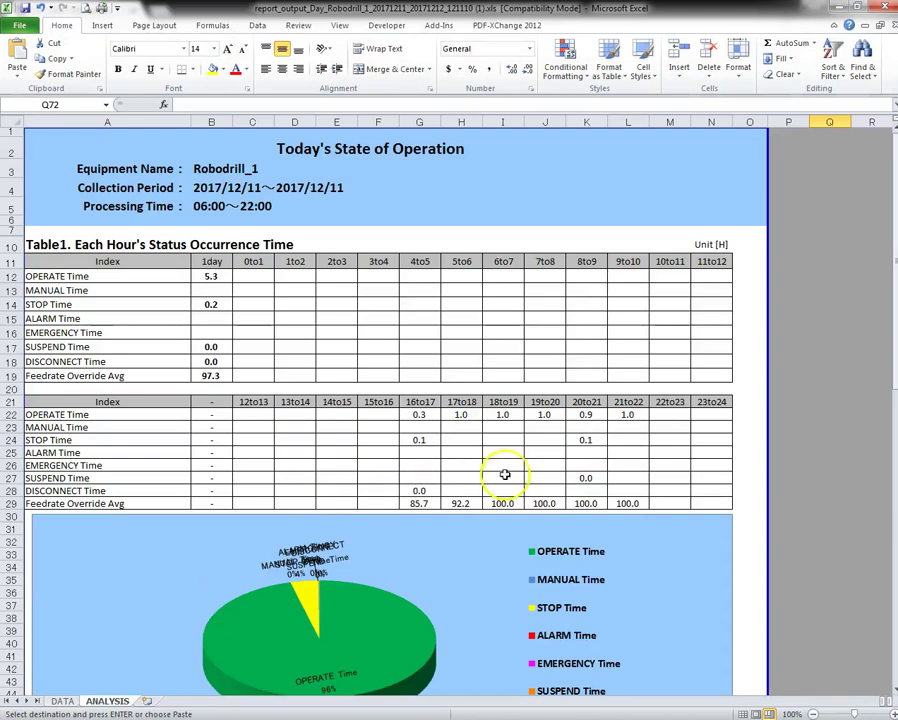
{"action": "scroll", "coordinate": [469, 443], "scroll_direction": "down", "scroll_amount": 9}
{"action": "scroll", "coordinate": [478, 446], "scroll_direction": "down", "scroll_amount": 3}
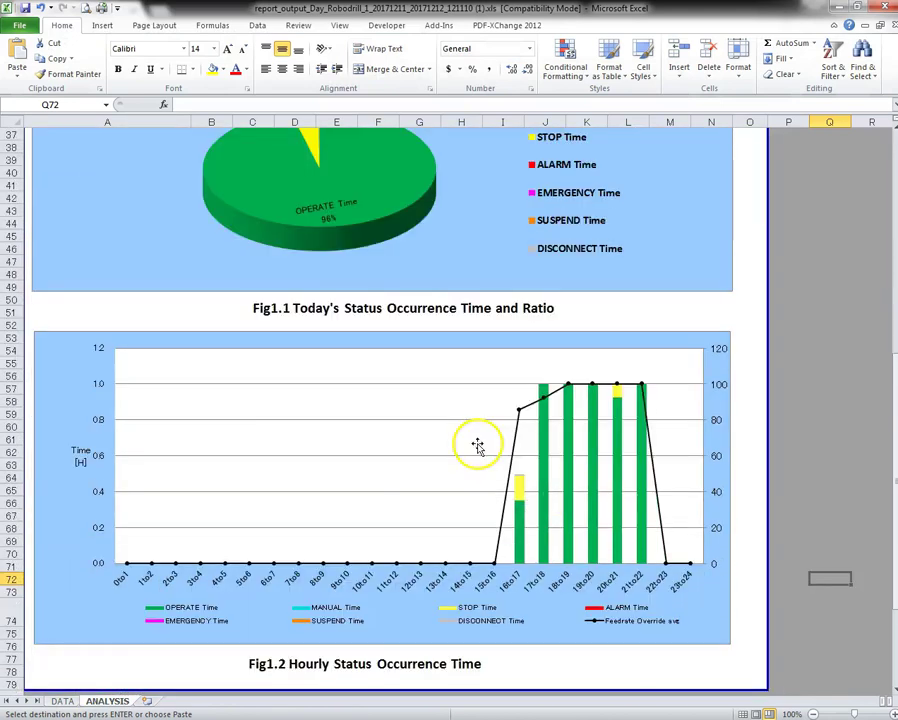
{"action": "scroll", "coordinate": [731, 500], "scroll_direction": "up", "scroll_amount": 12}
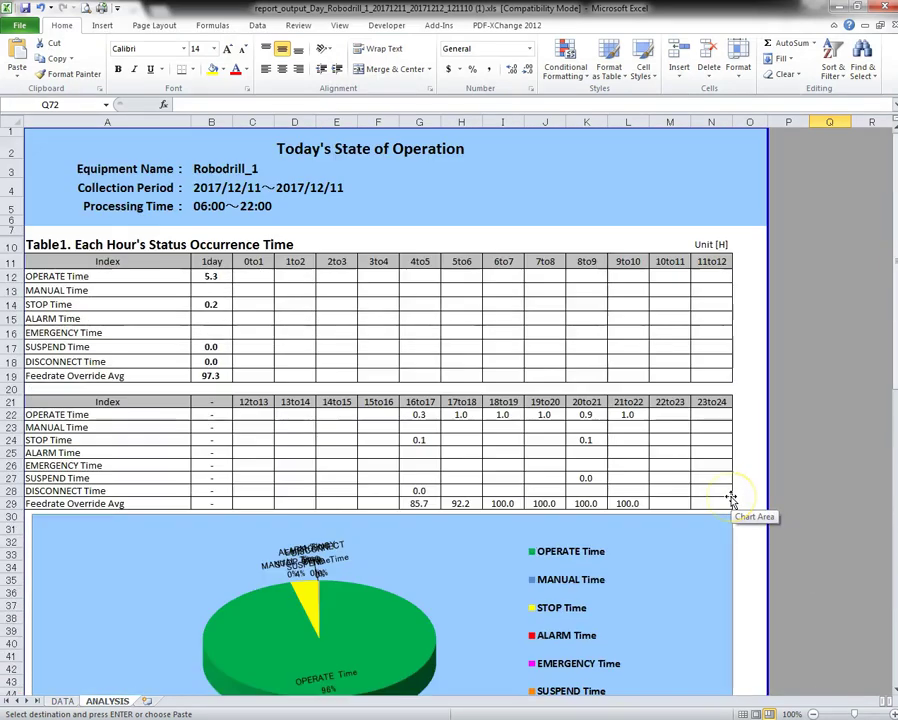